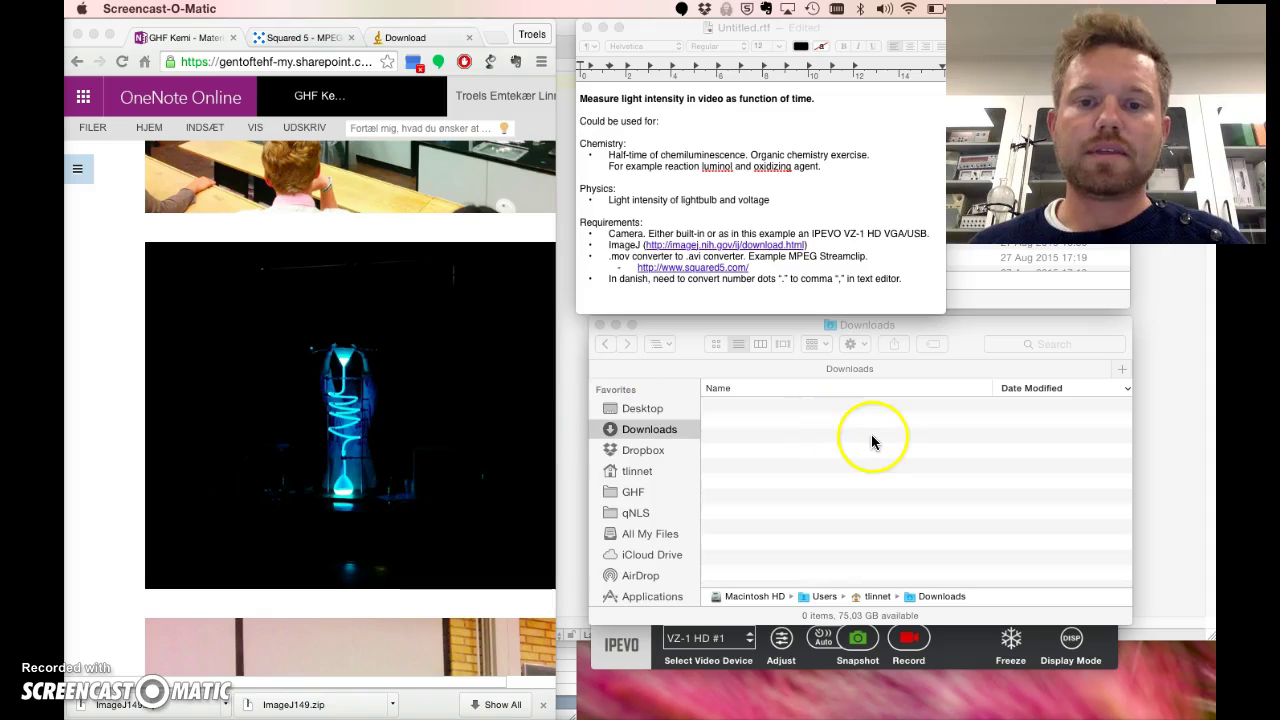
Download the Mac OS X version of ImageJ 1.49 from the ImageJ download page
left_click(408, 37)
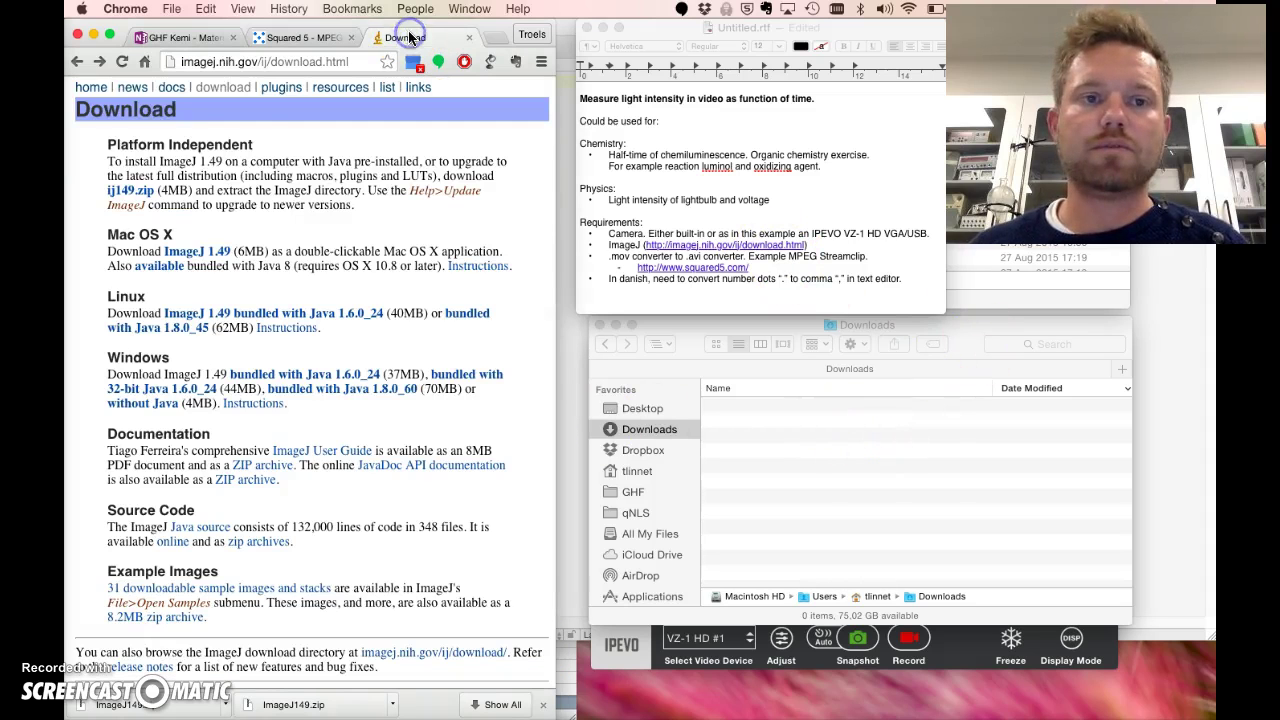
left_click(190, 258)
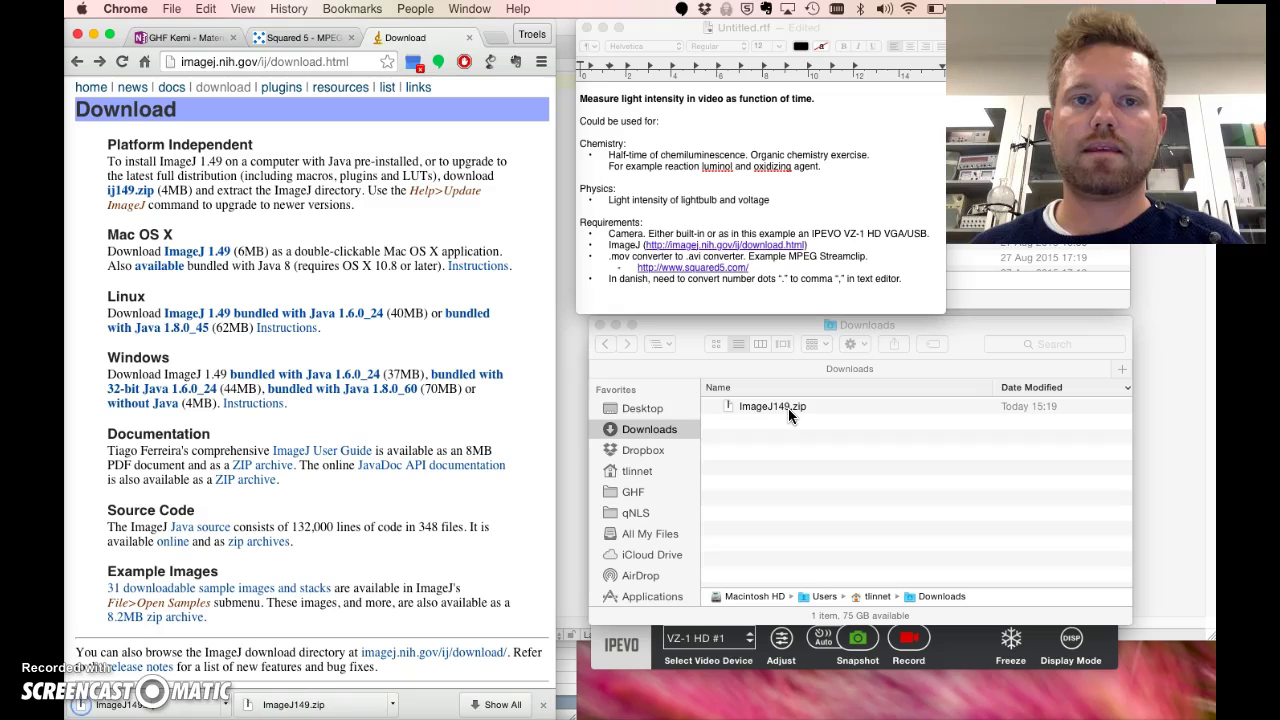
Extract ImageJ149.zip and move the extracted ImageJ folder into the Applications folder
double_click(788, 408)
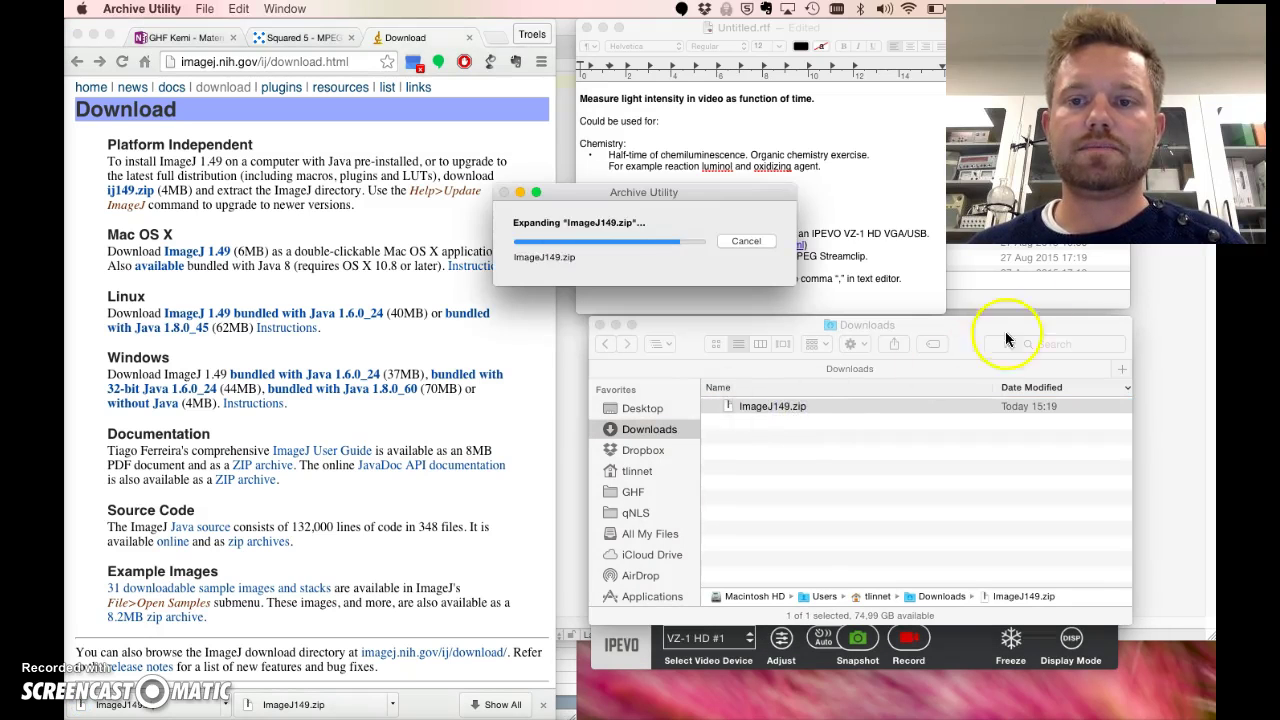
left_click(1026, 283)
left_click_drag(747, 422, 770, 222)
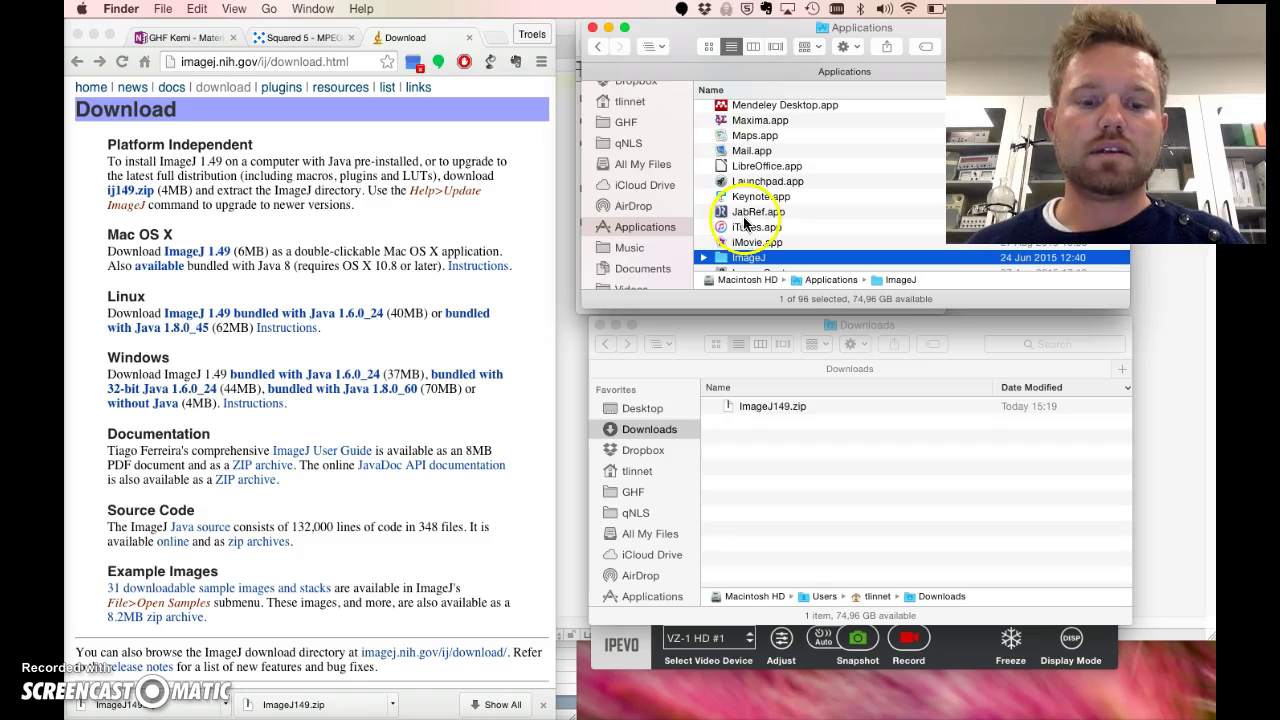
Find and launch ImageJ, allow the downloaded application to open, close the extra Finder search window and bring ImageJ forward
key("super+f")
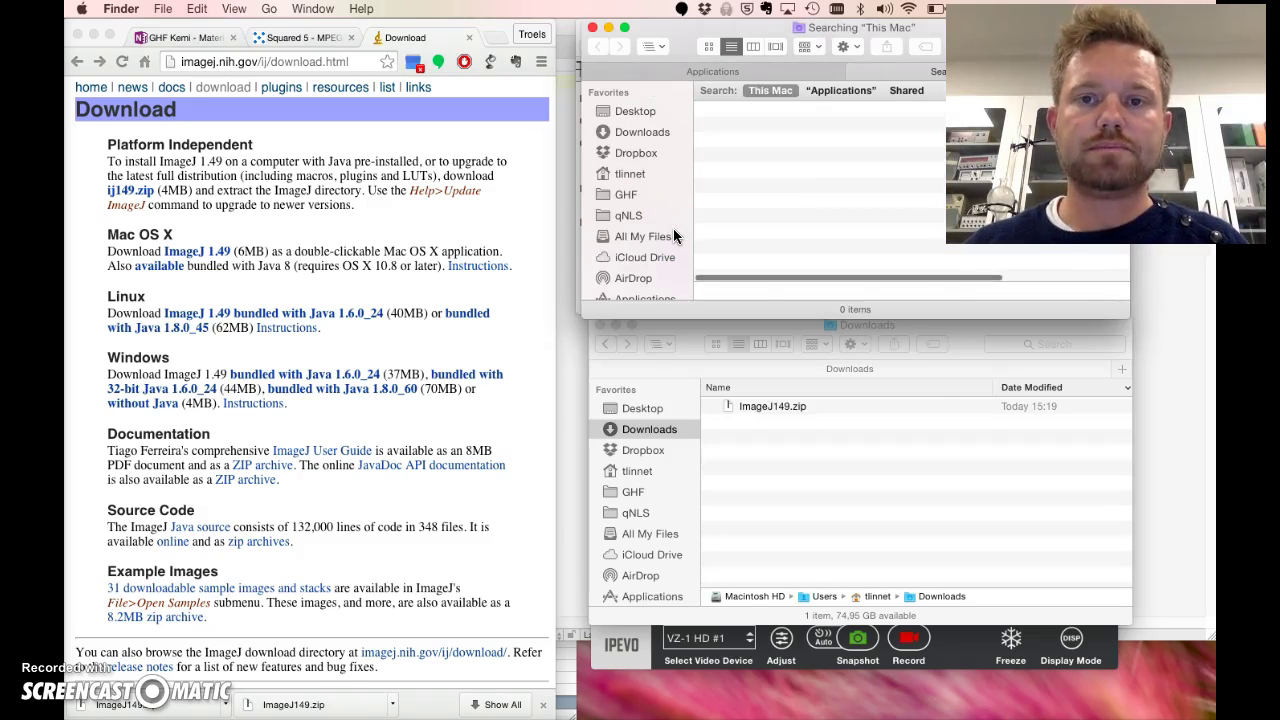
key("super+space")
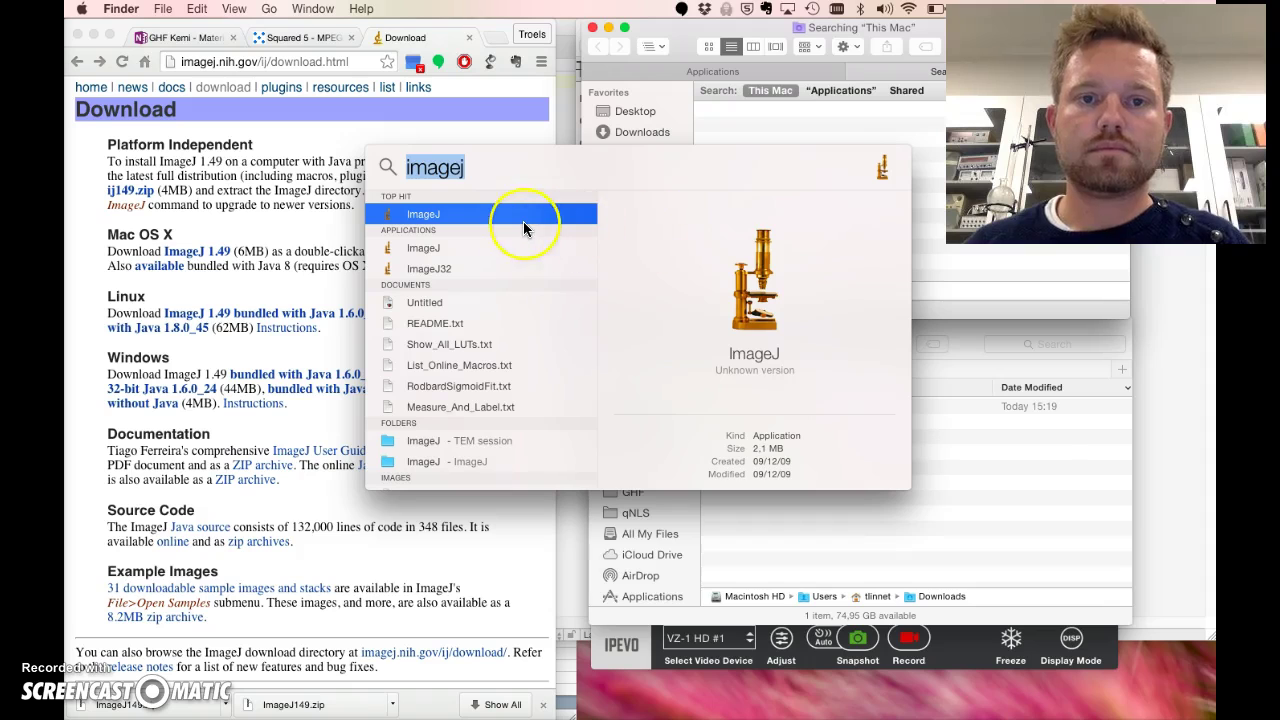
key("BackSpace")
type("ima")
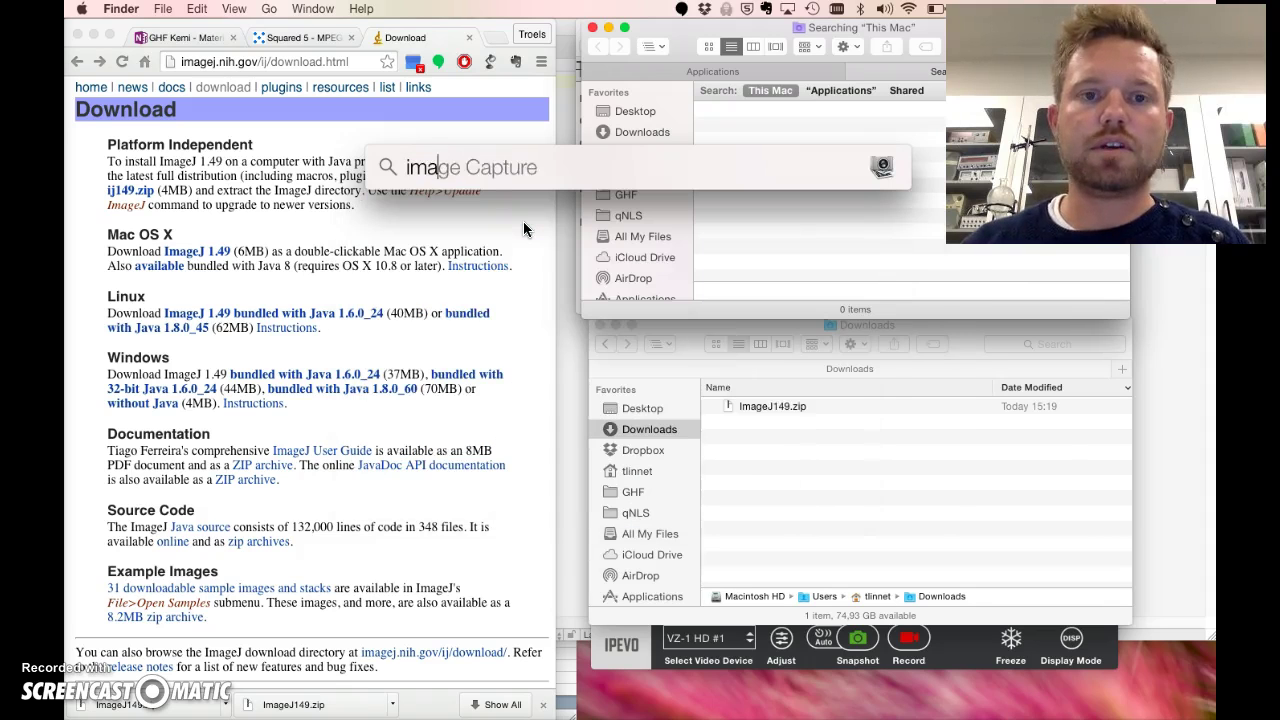
type("gej")
key("Return")
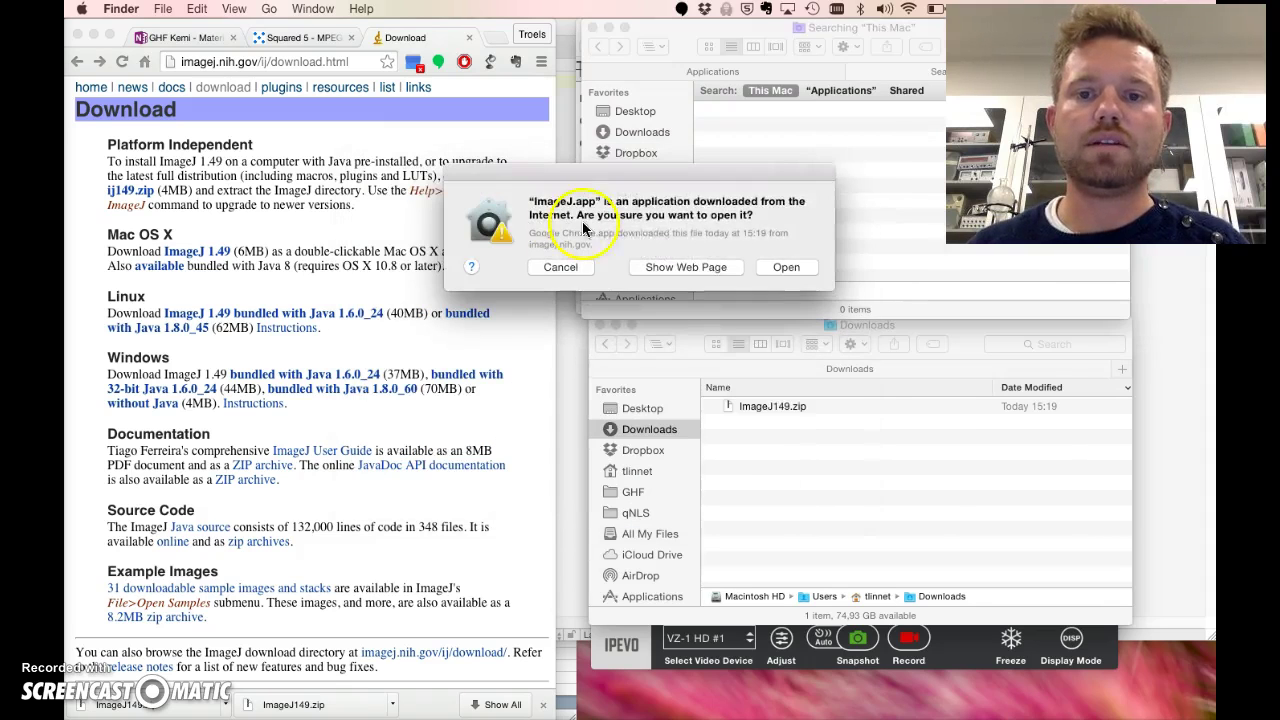
left_click(766, 270)
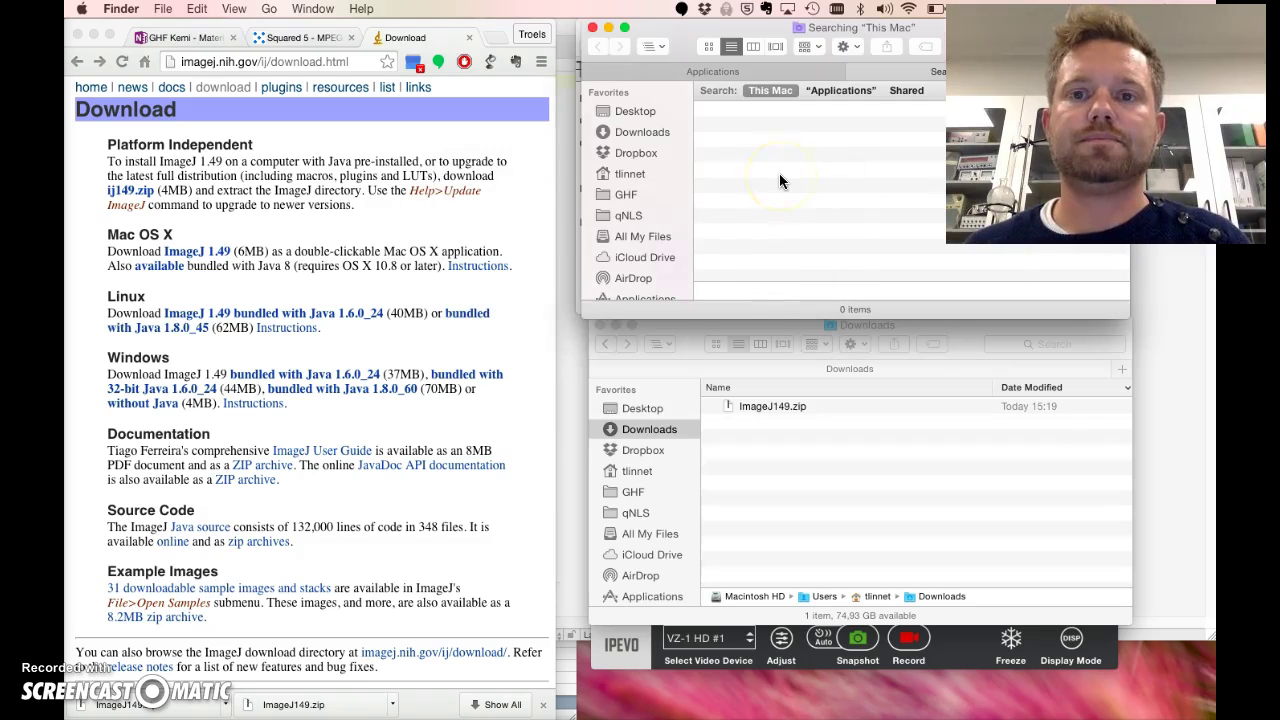
left_click(592, 27)
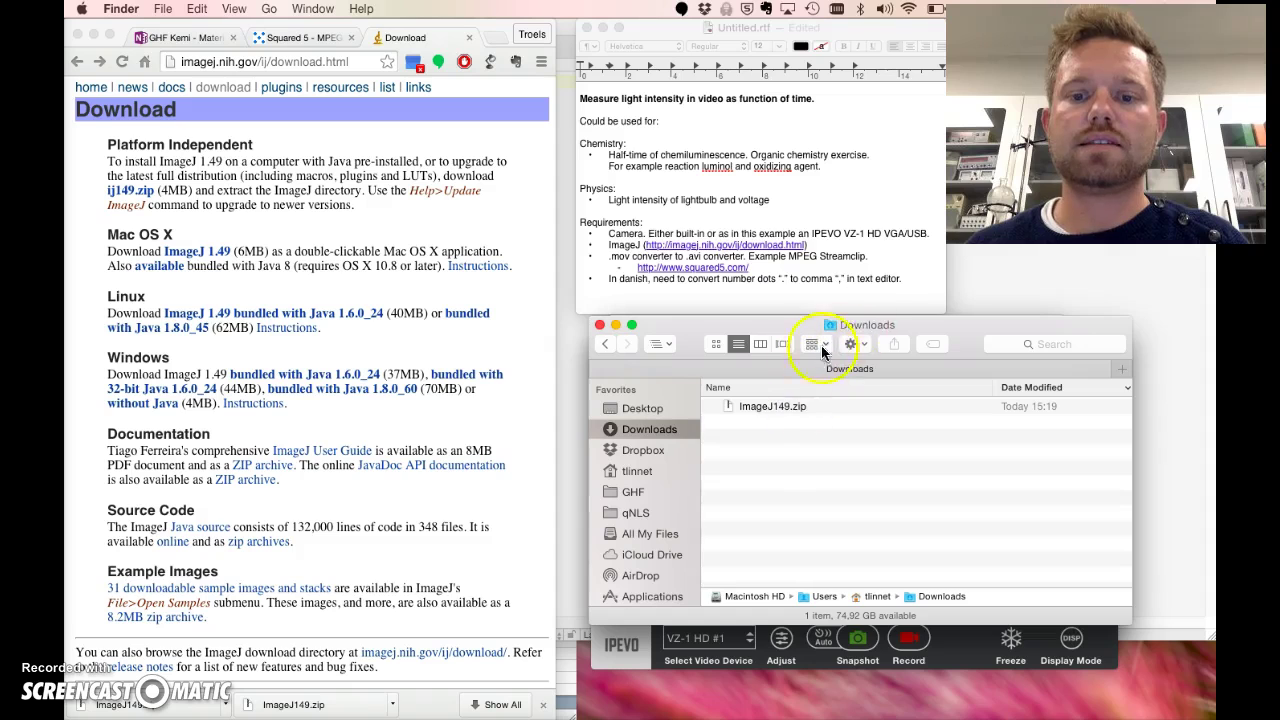
left_click(78, 566)
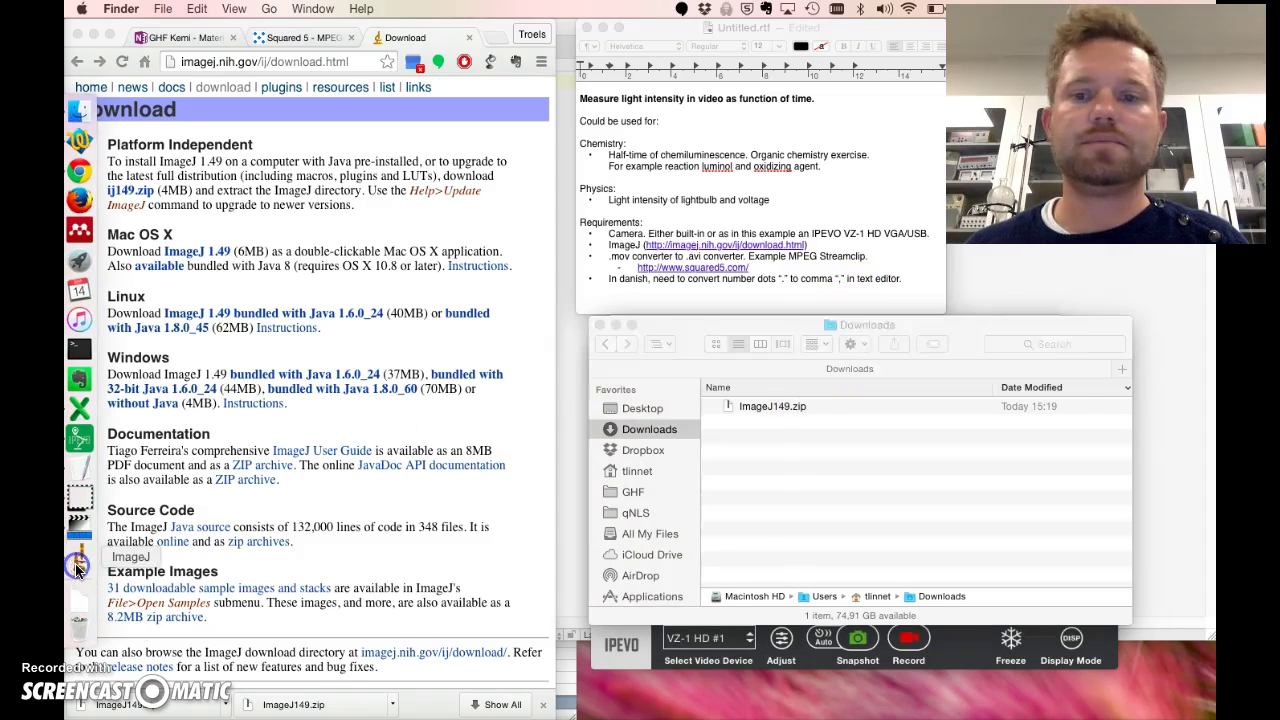
Examine which measurements are enabled in ImageJ's Set Measurements options, then close the dialog
left_click(296, 9)
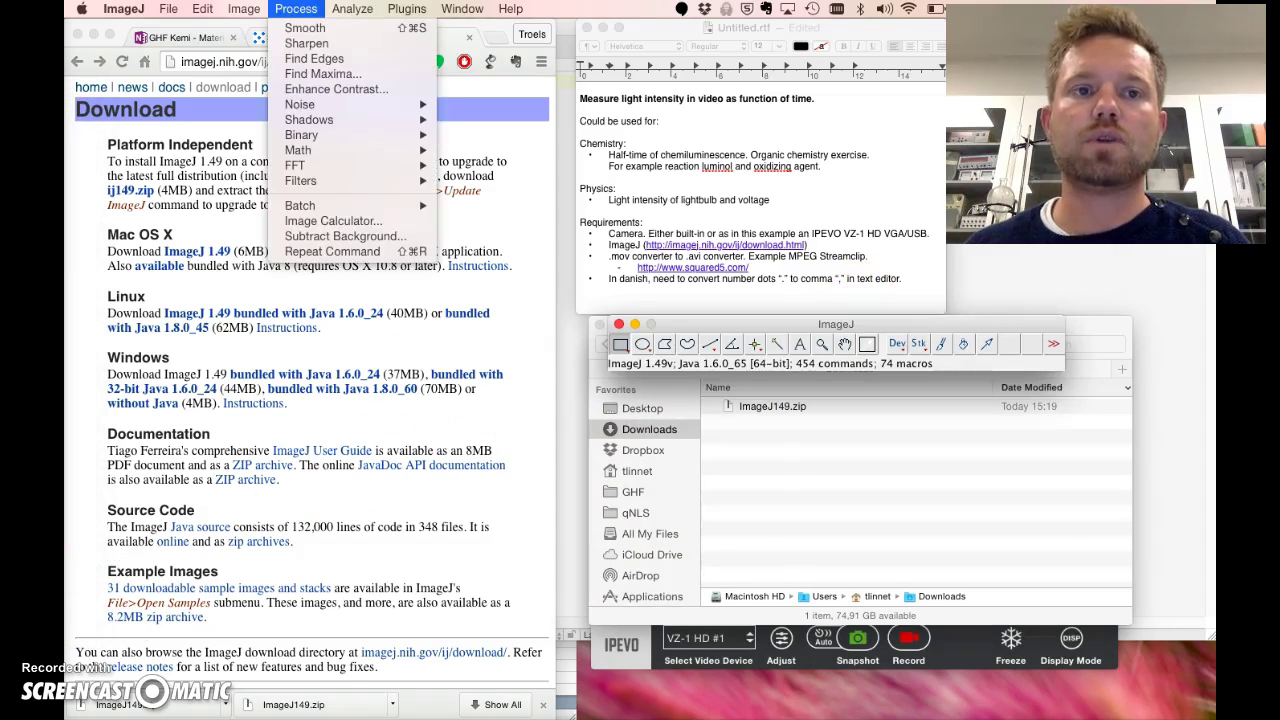
mouse_move(352, 9)
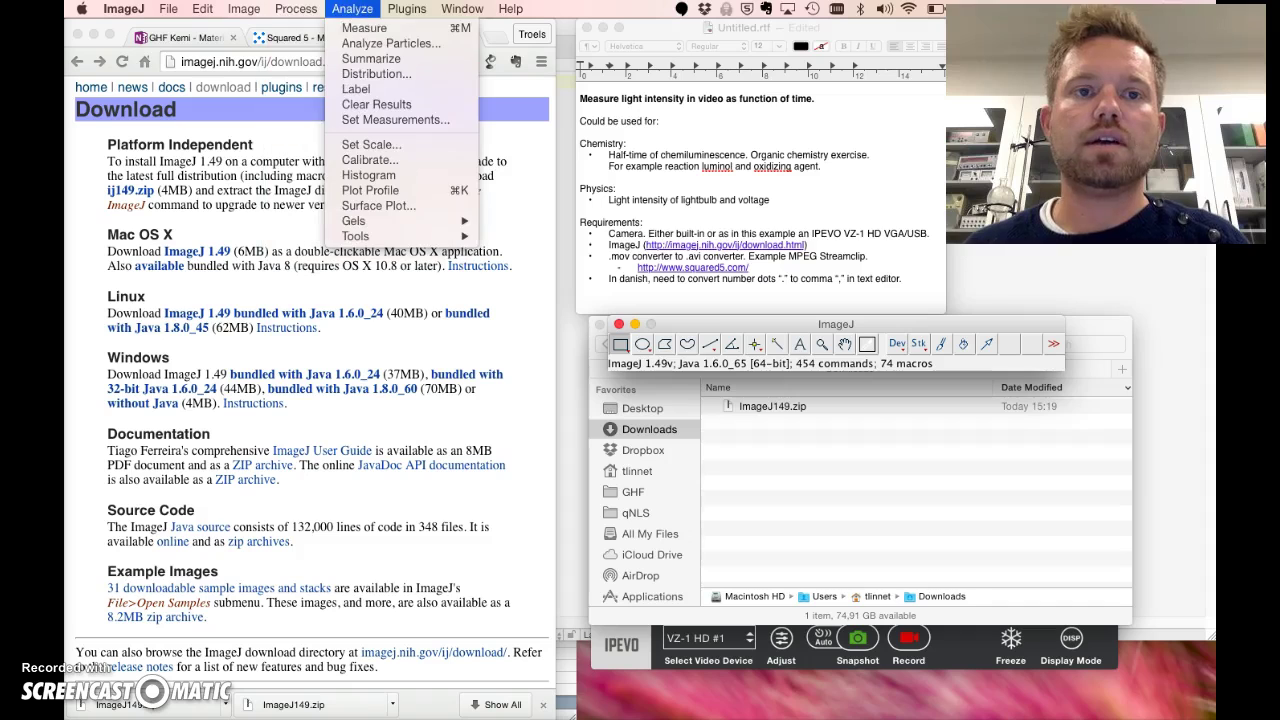
left_click(372, 119)
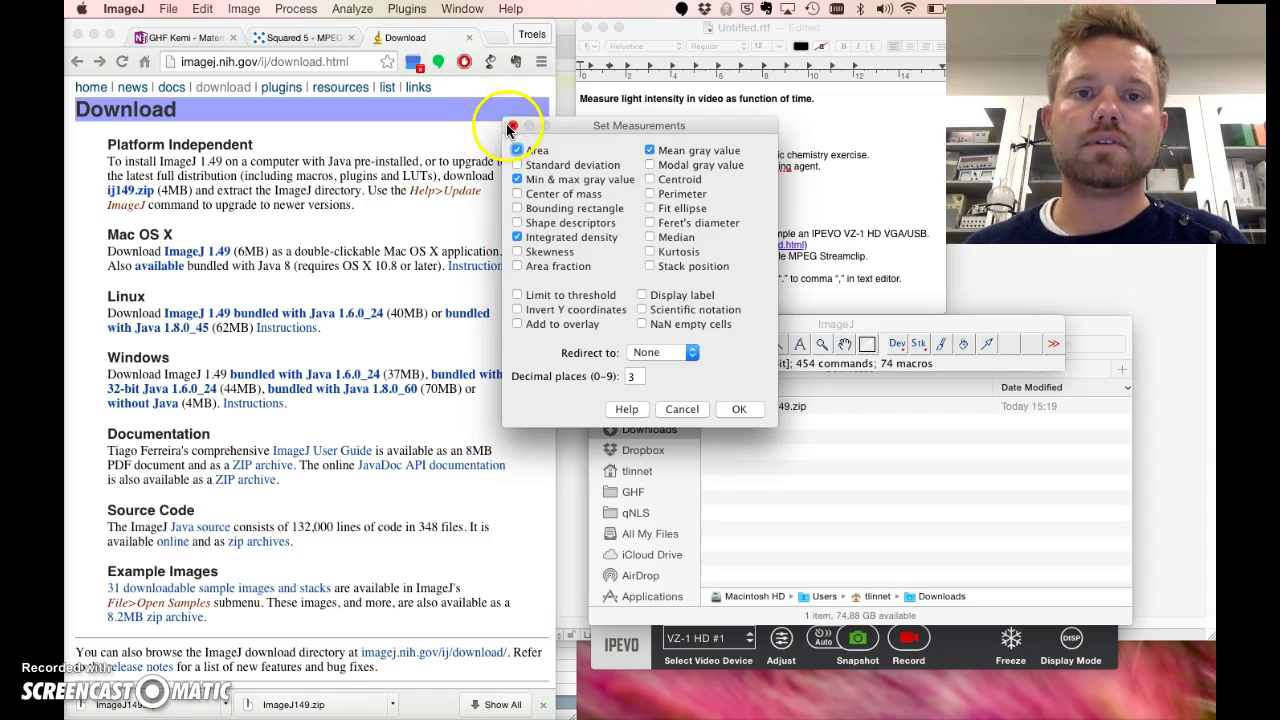
left_click(512, 125)
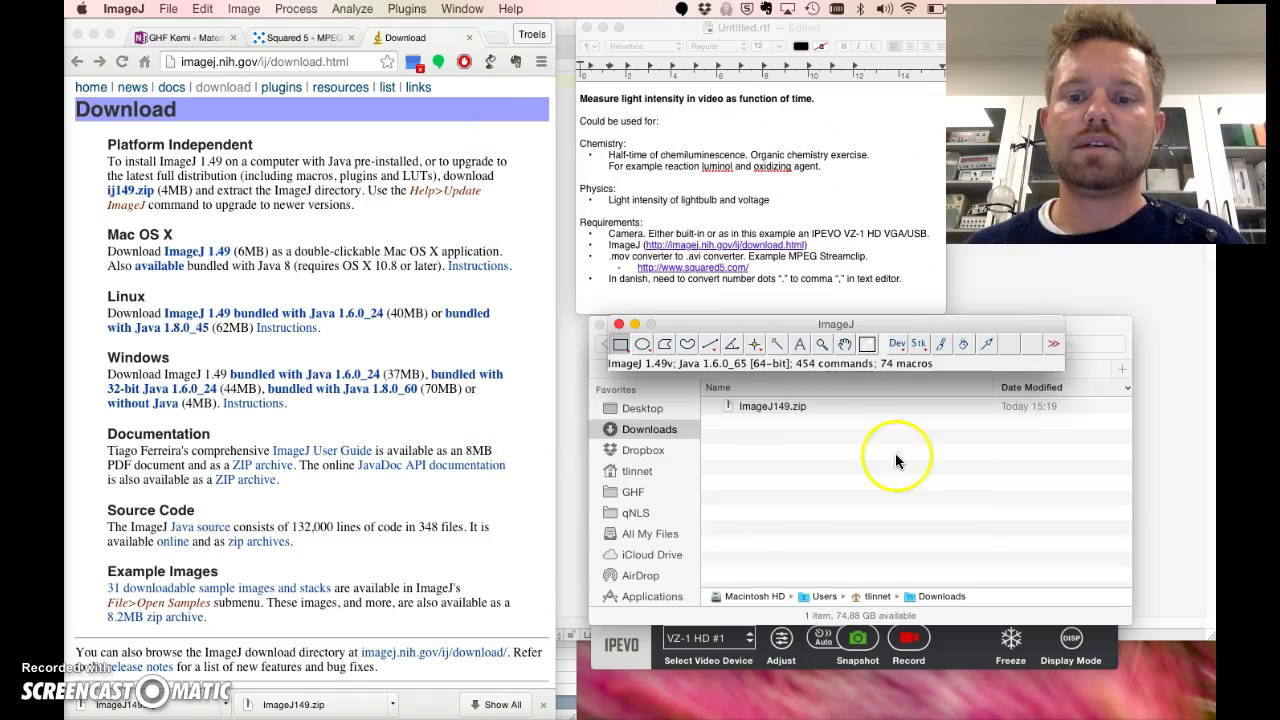
Switch to IPEVO Presenter and record a video of about 30 seconds of the light bulb
left_click(955, 645)
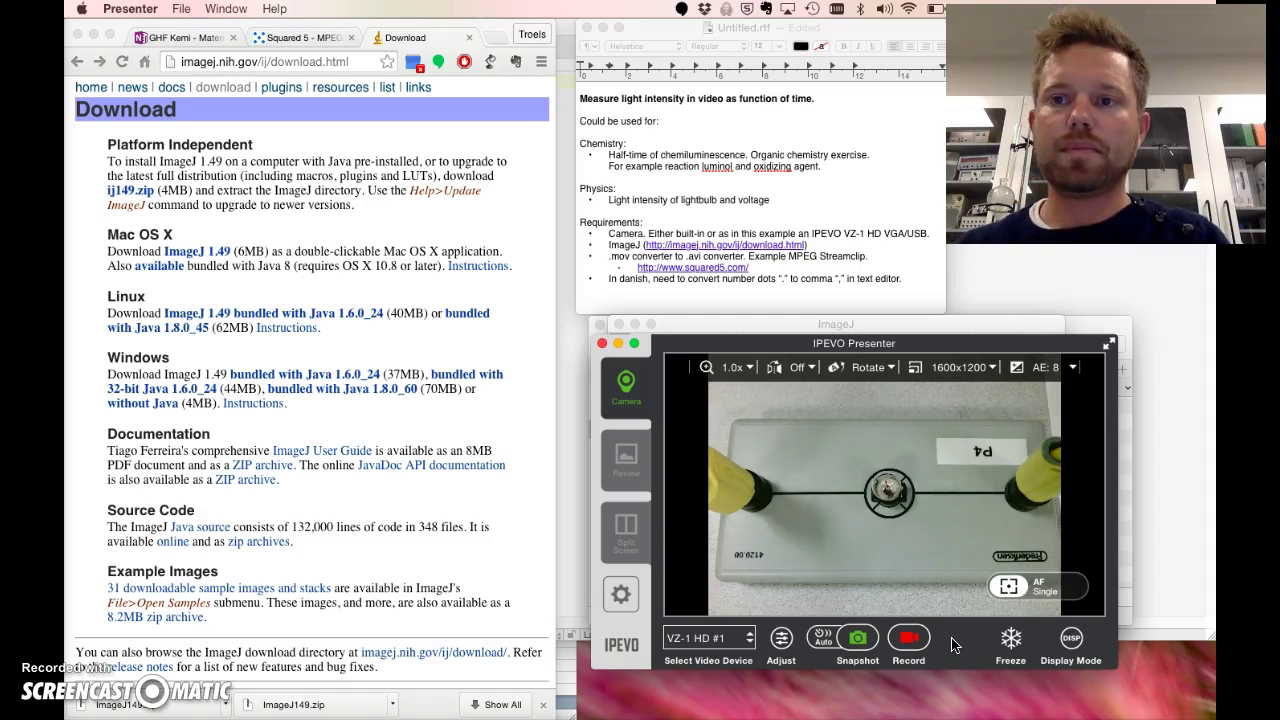
left_click(992, 645)
left_click(1041, 604)
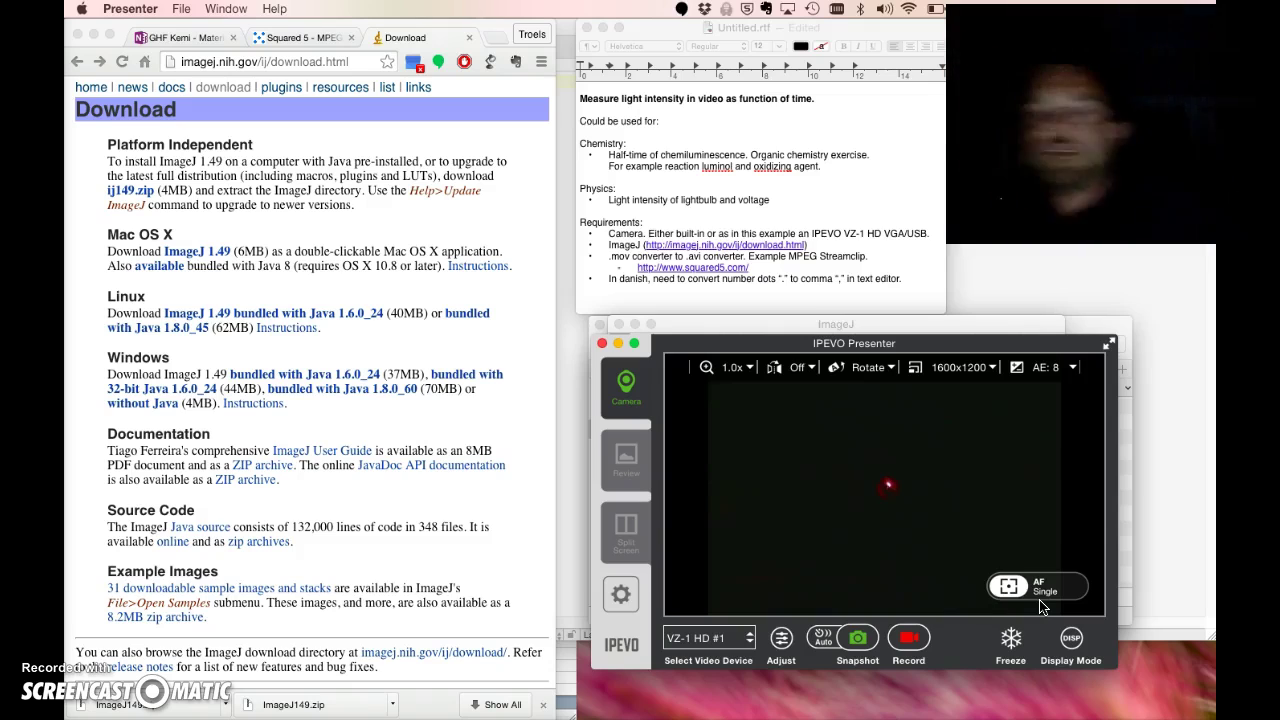
left_click(913, 638)
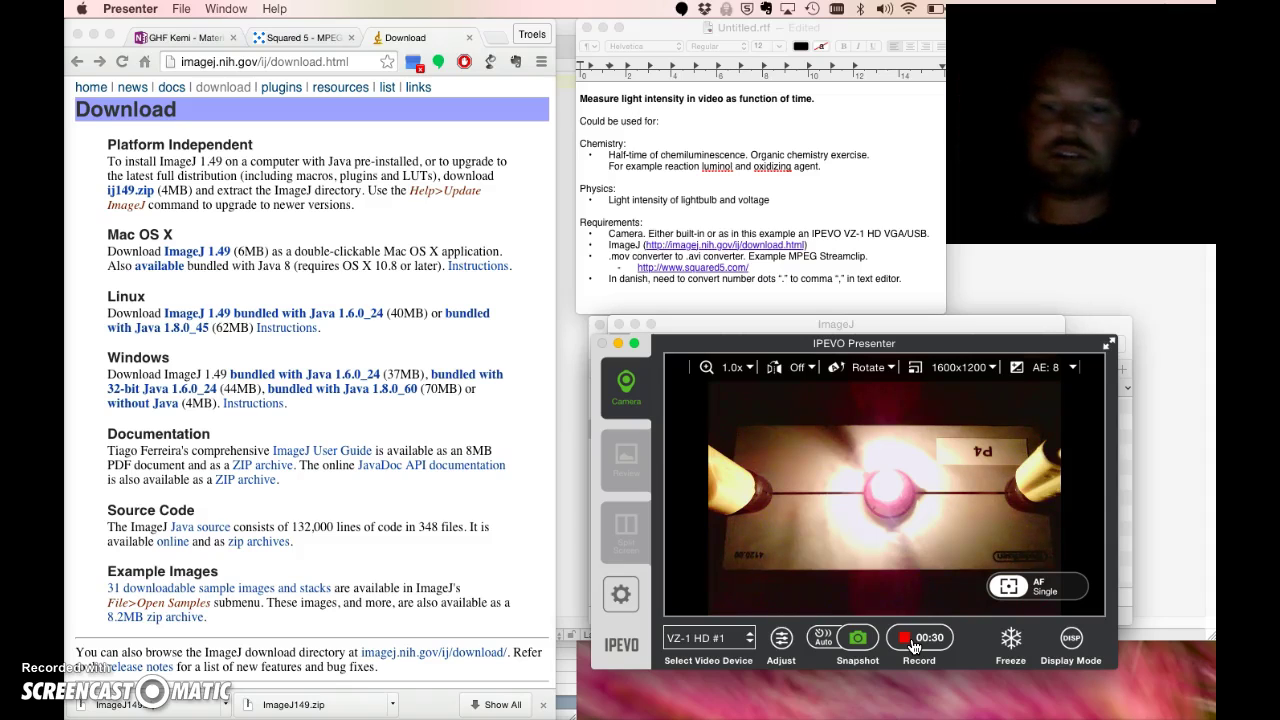
left_click(913, 645)
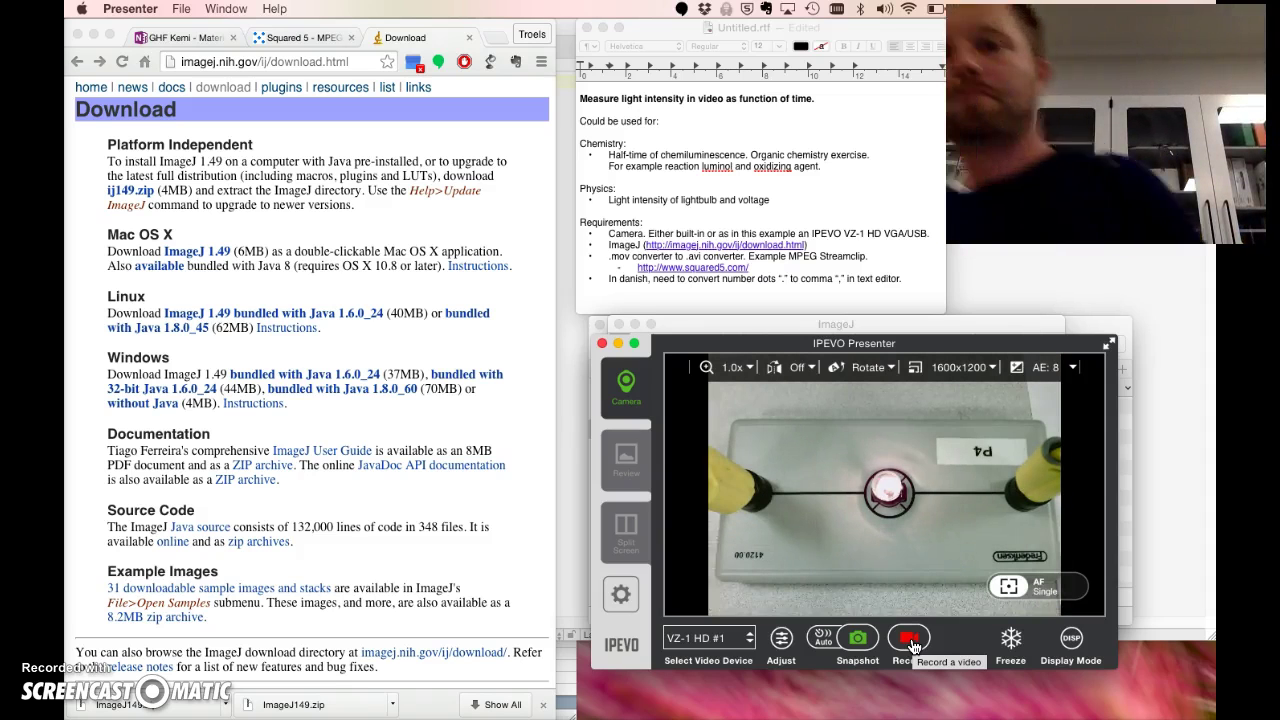
Review the recorded media and export the MOV_00020 clip to the desktop
left_click(823, 638)
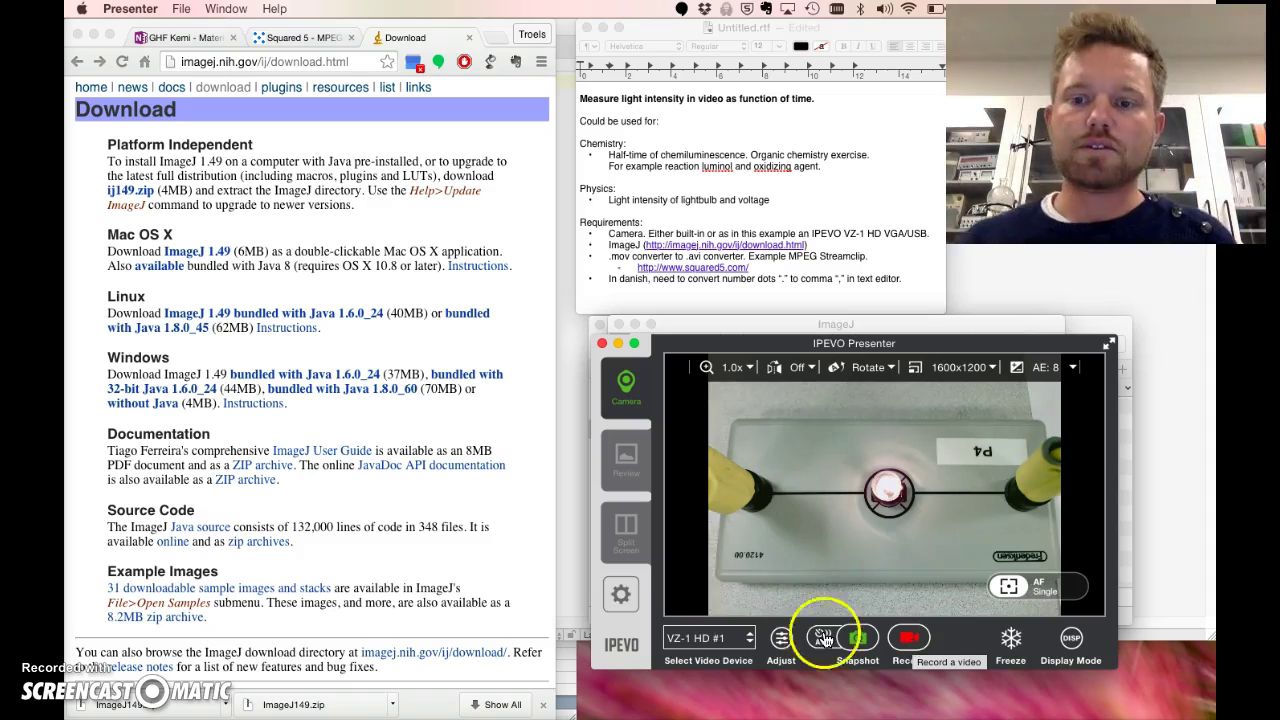
left_click(626, 462)
left_click(1095, 638)
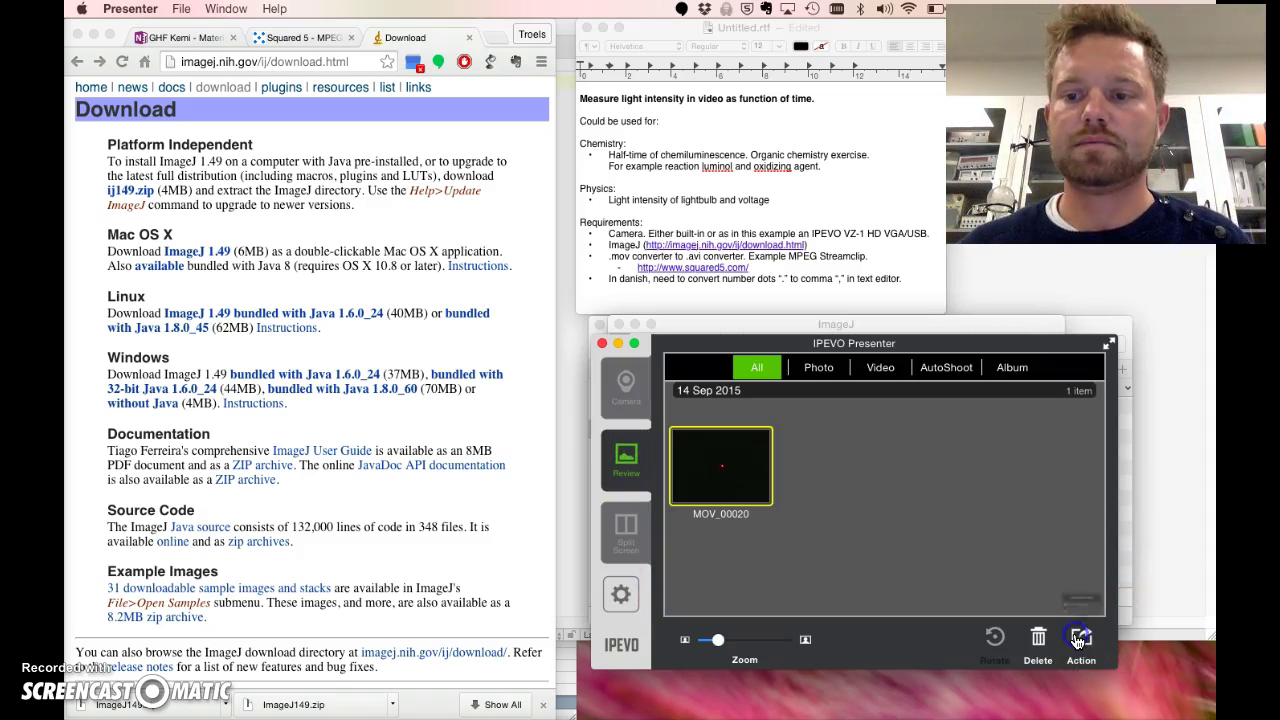
left_click(1068, 595)
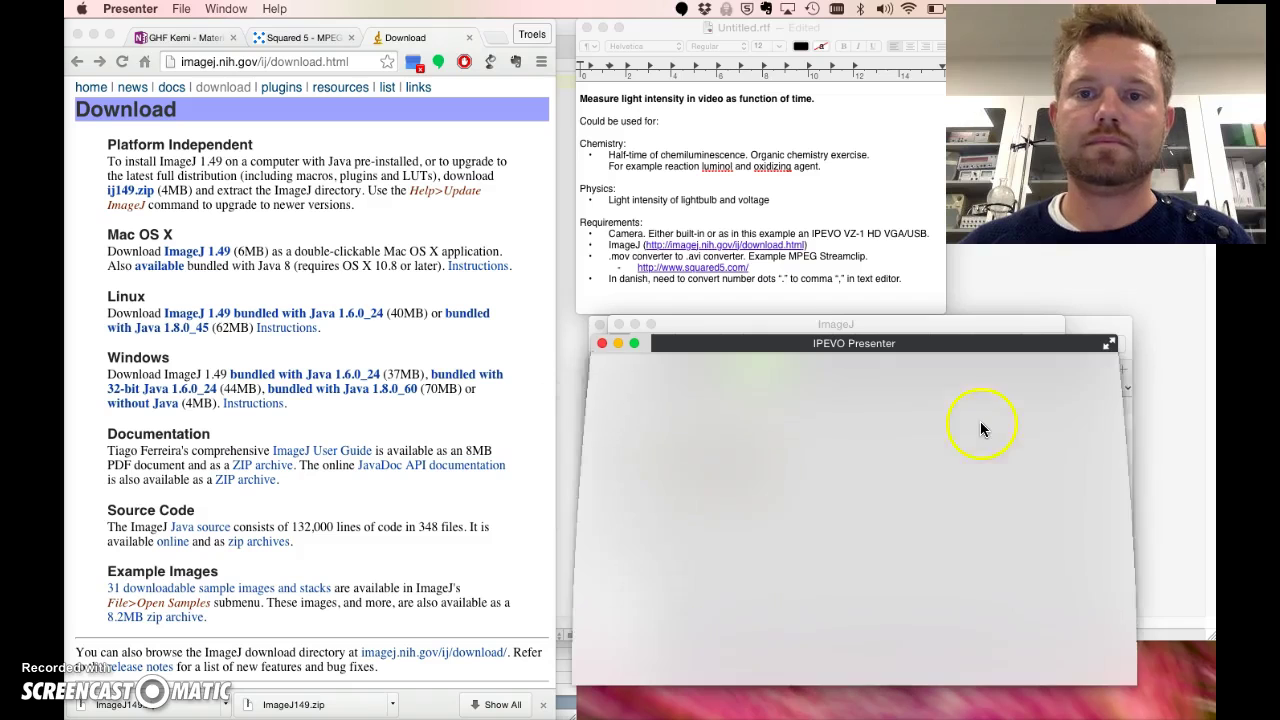
left_click(1100, 670)
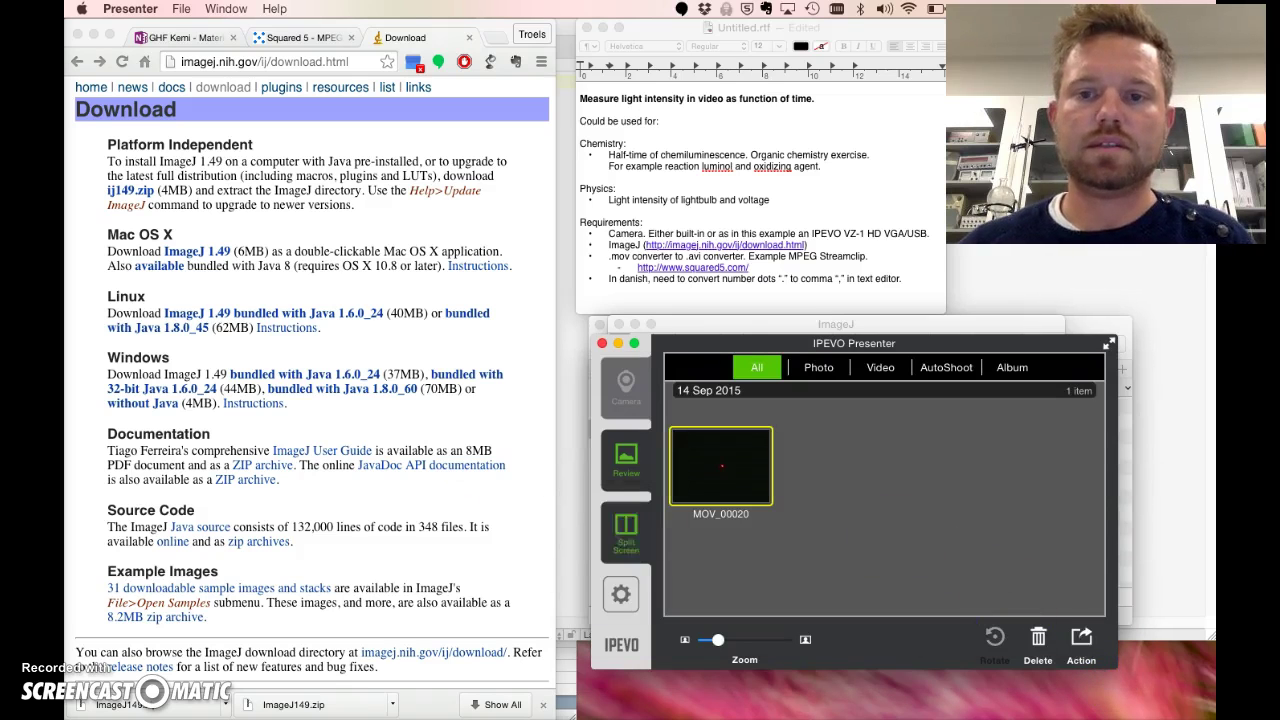
Launch MPEG Streamclip and open MOV_00020.mov from the Desktop
left_click(74, 534)
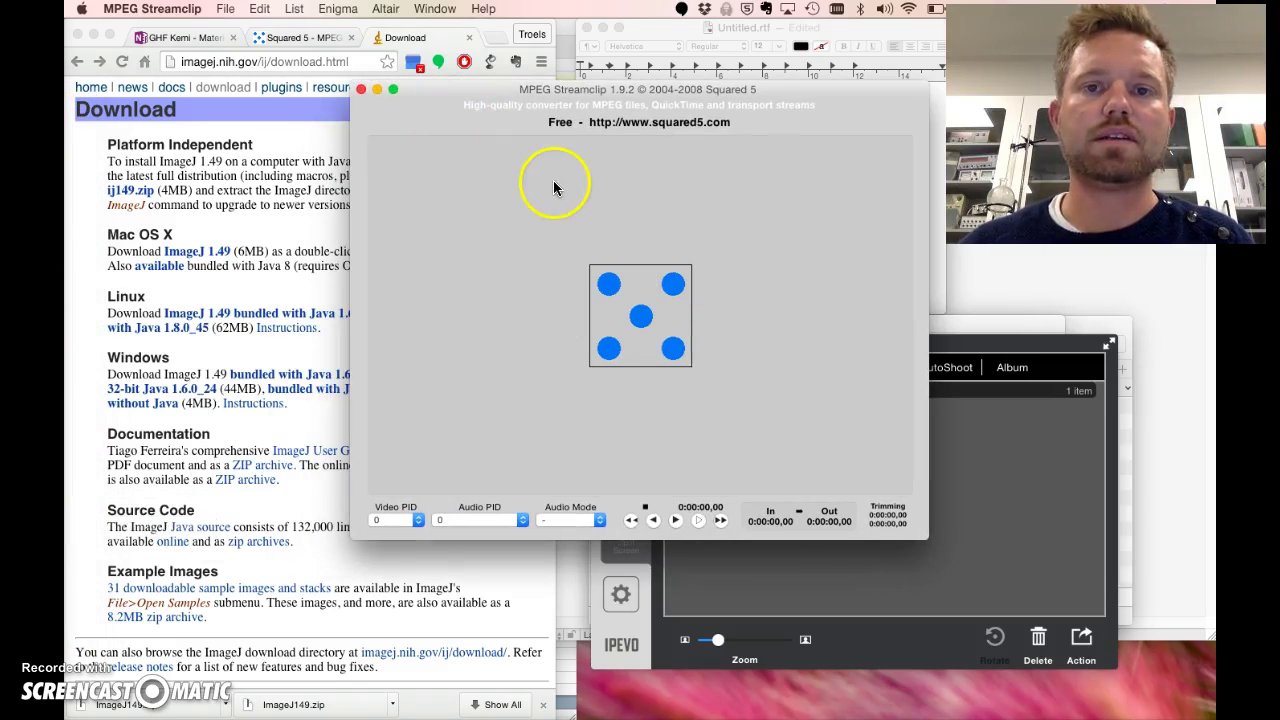
left_click(225, 8)
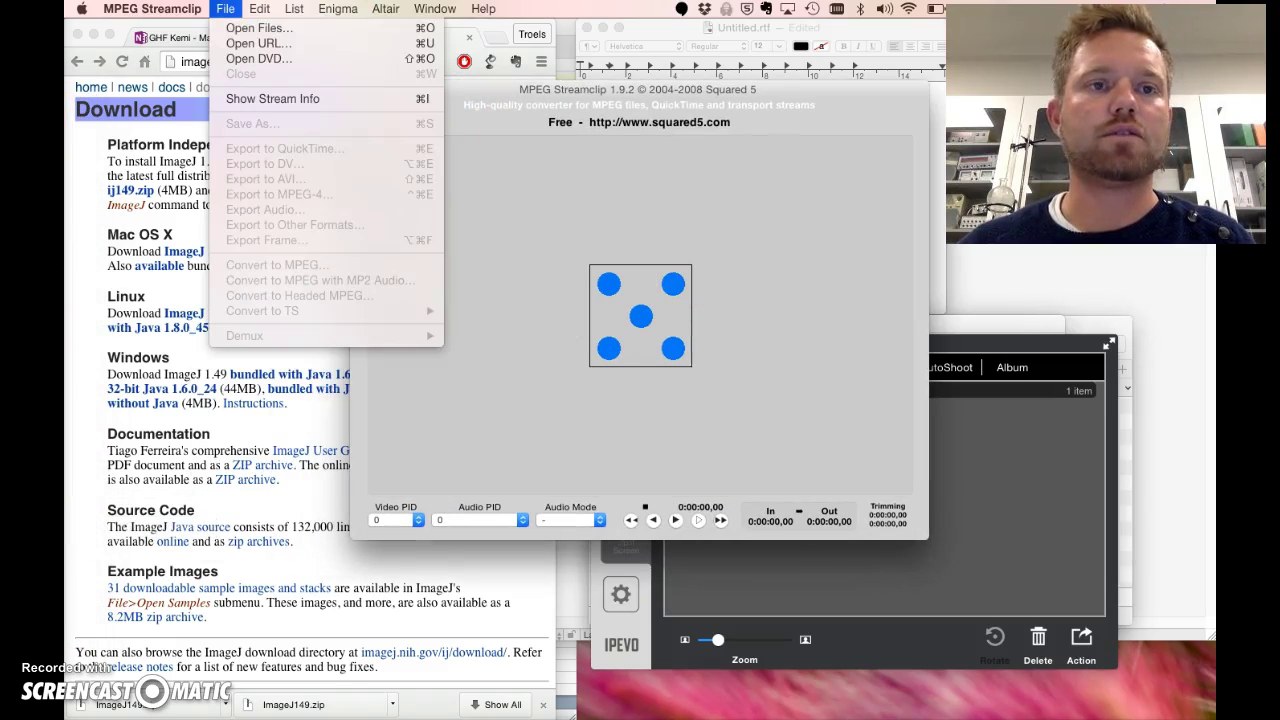
left_click(232, 28)
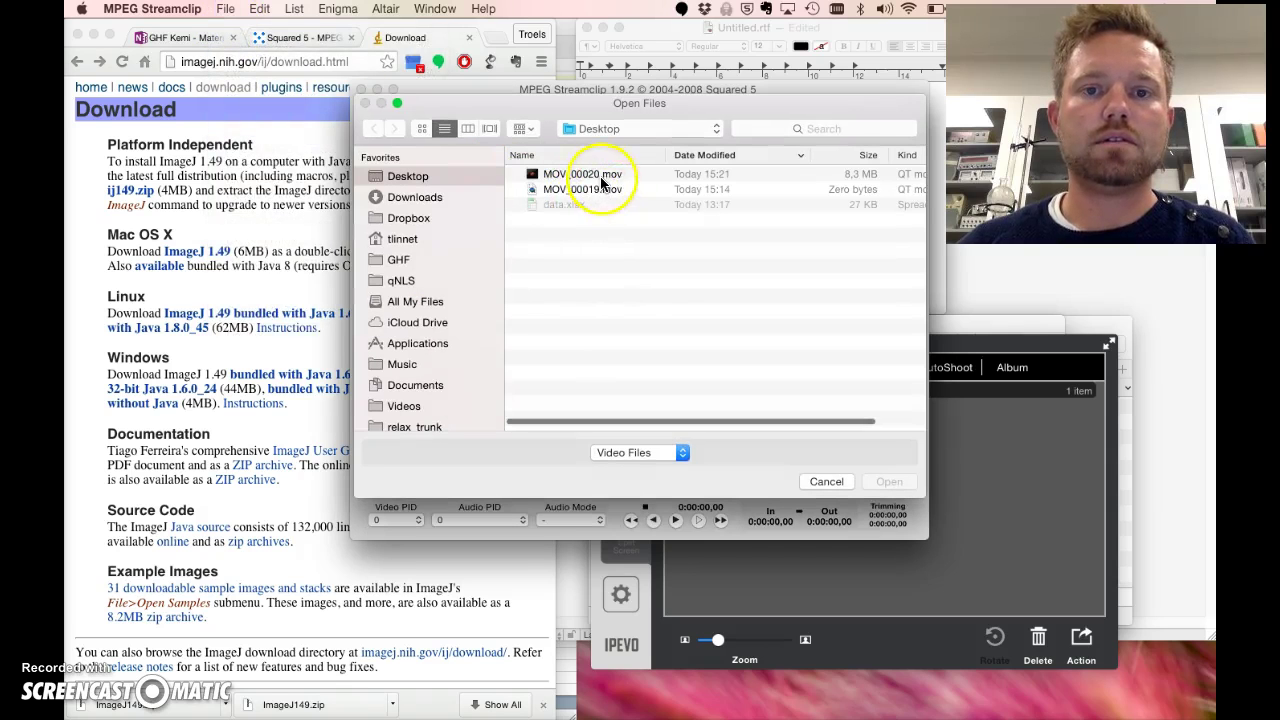
left_click(592, 175)
left_click(885, 482)
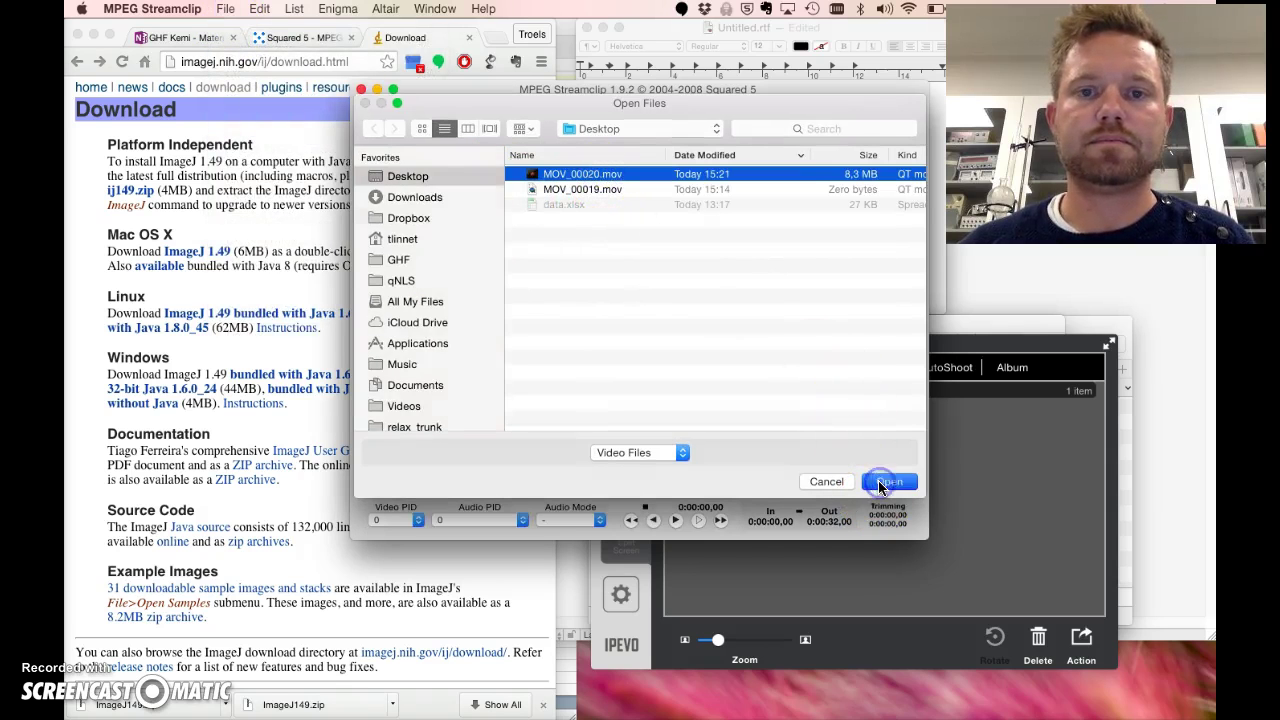
Export the opened movie to AVI as MOV_00020.avi
left_click(225, 8)
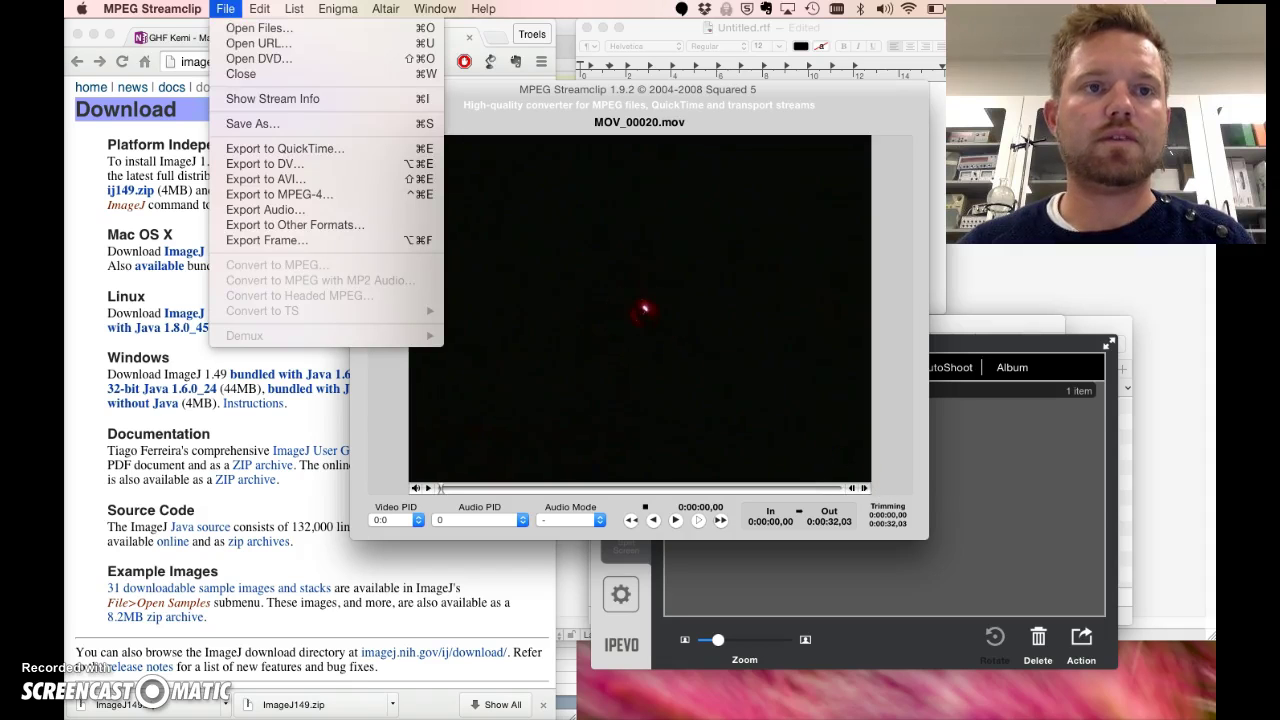
left_click(265, 178)
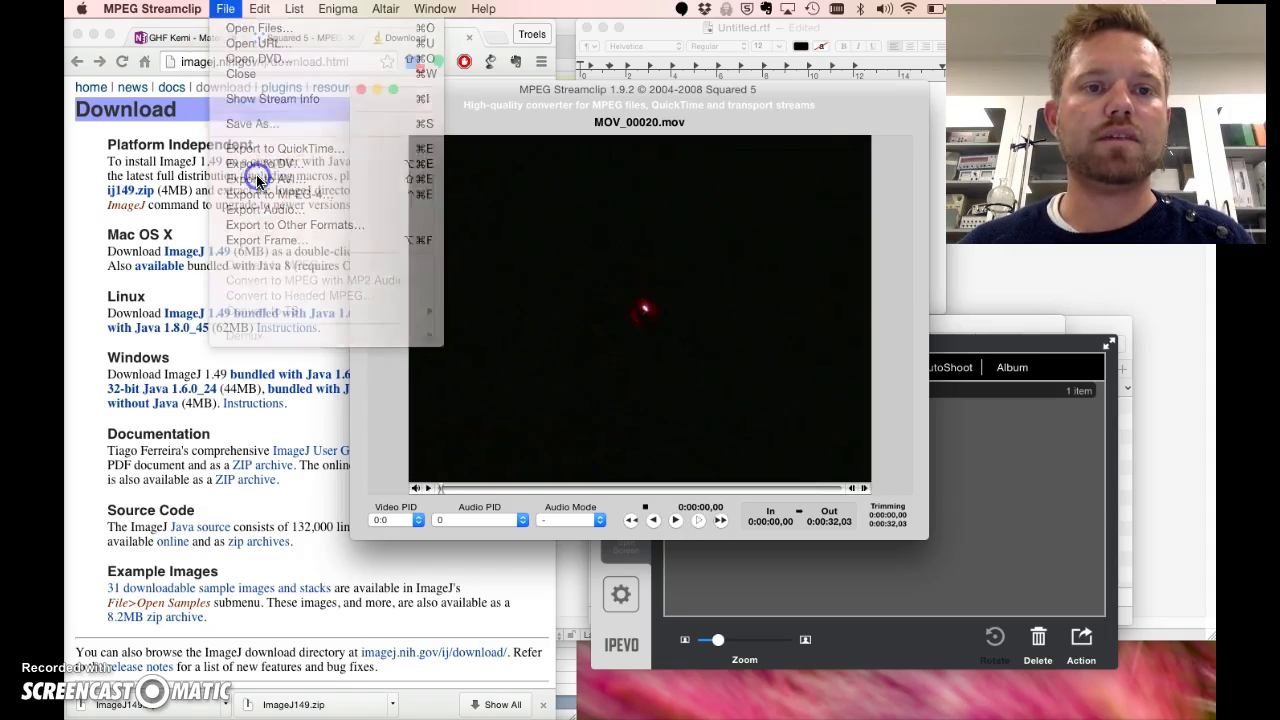
left_click(797, 510)
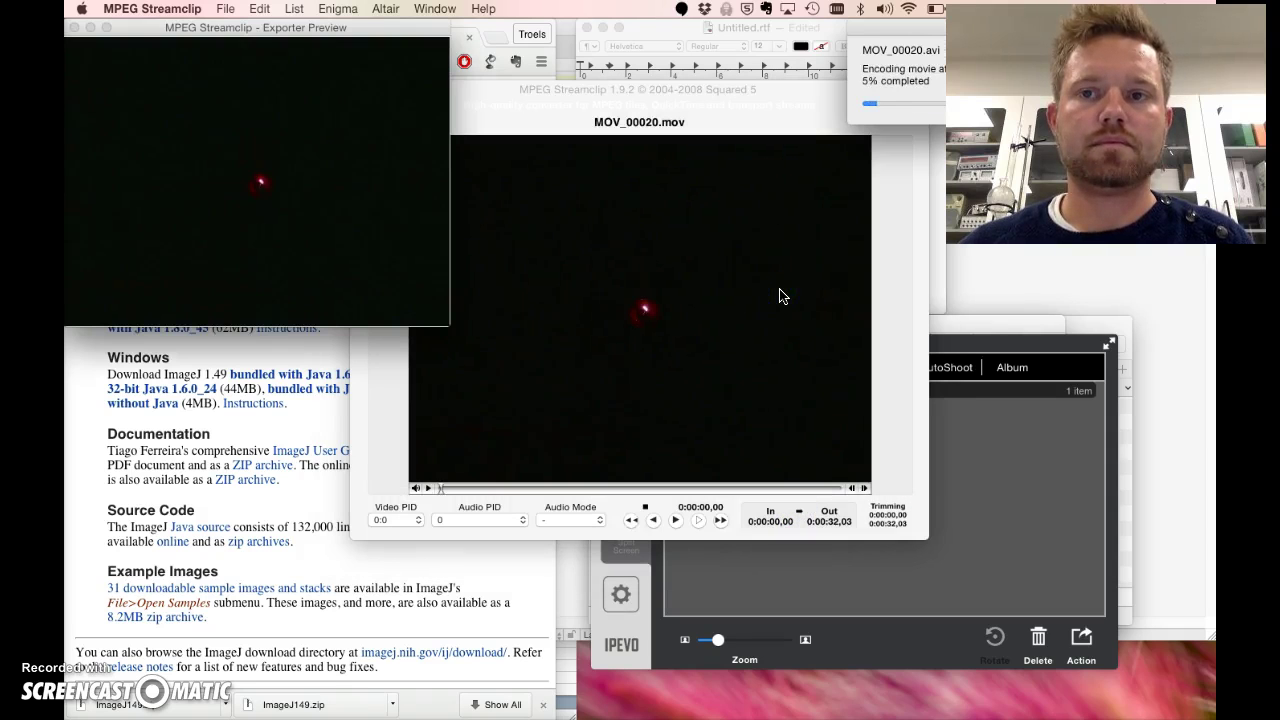
Close the IPEVO Presenter and Downloads windows, and move the ImageJ window below the MPEG Streamclip window
left_click(1000, 318)
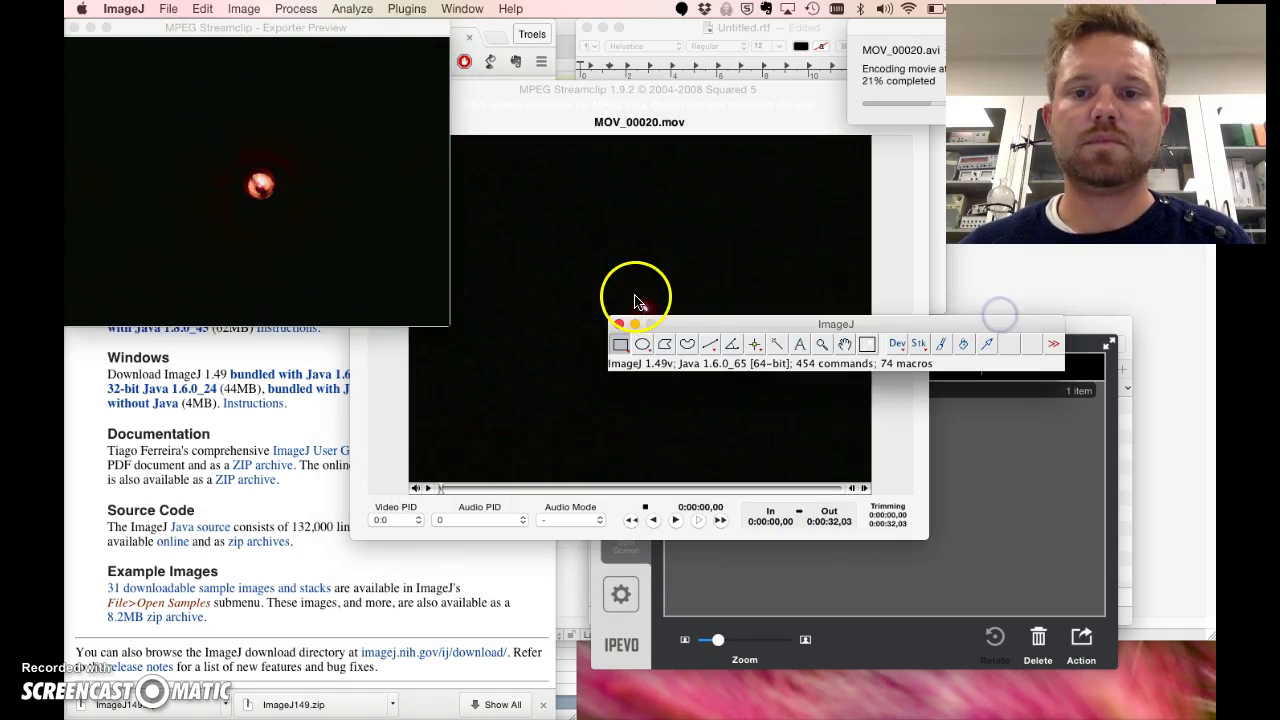
left_click(1083, 428)
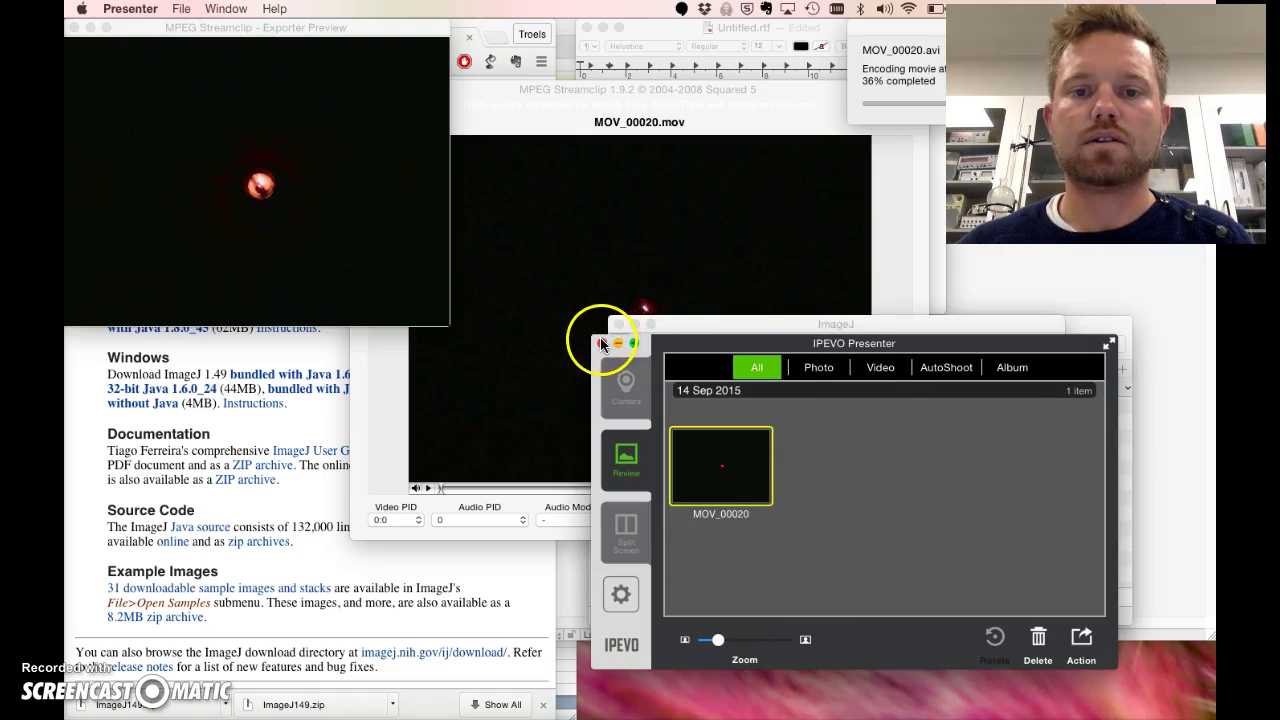
left_click(602, 343)
left_click(1052, 433)
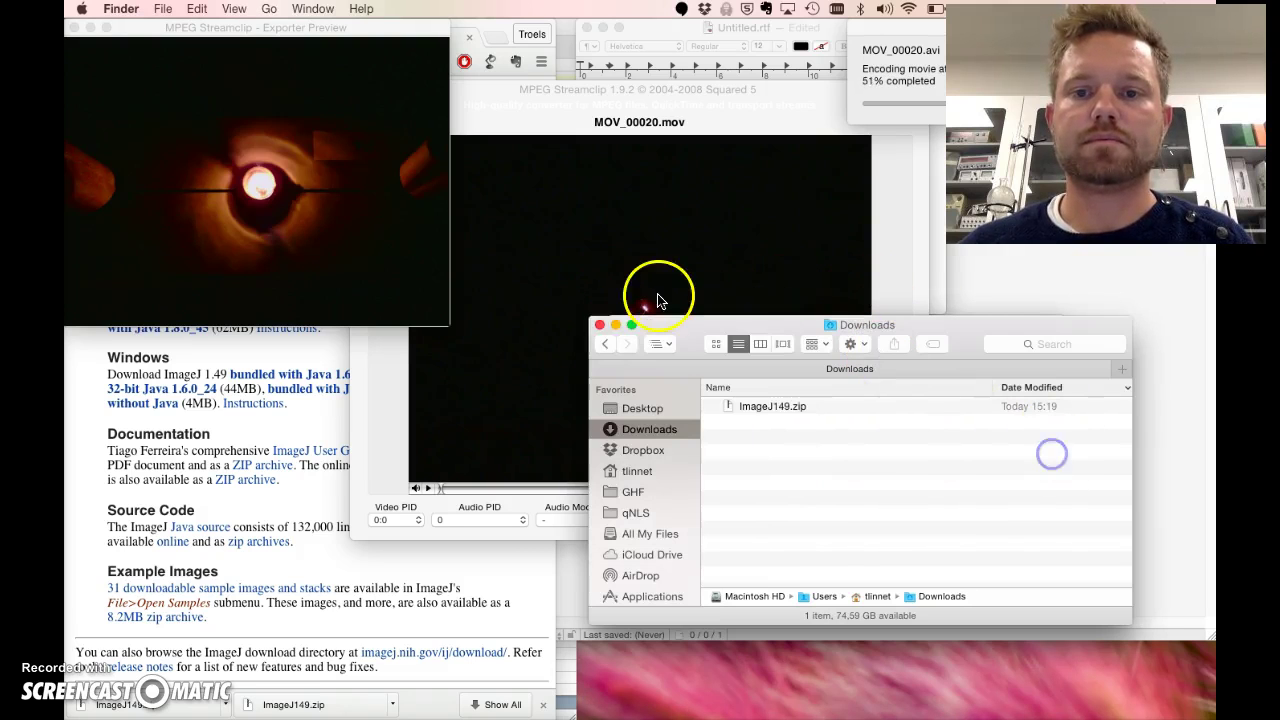
left_click(601, 332)
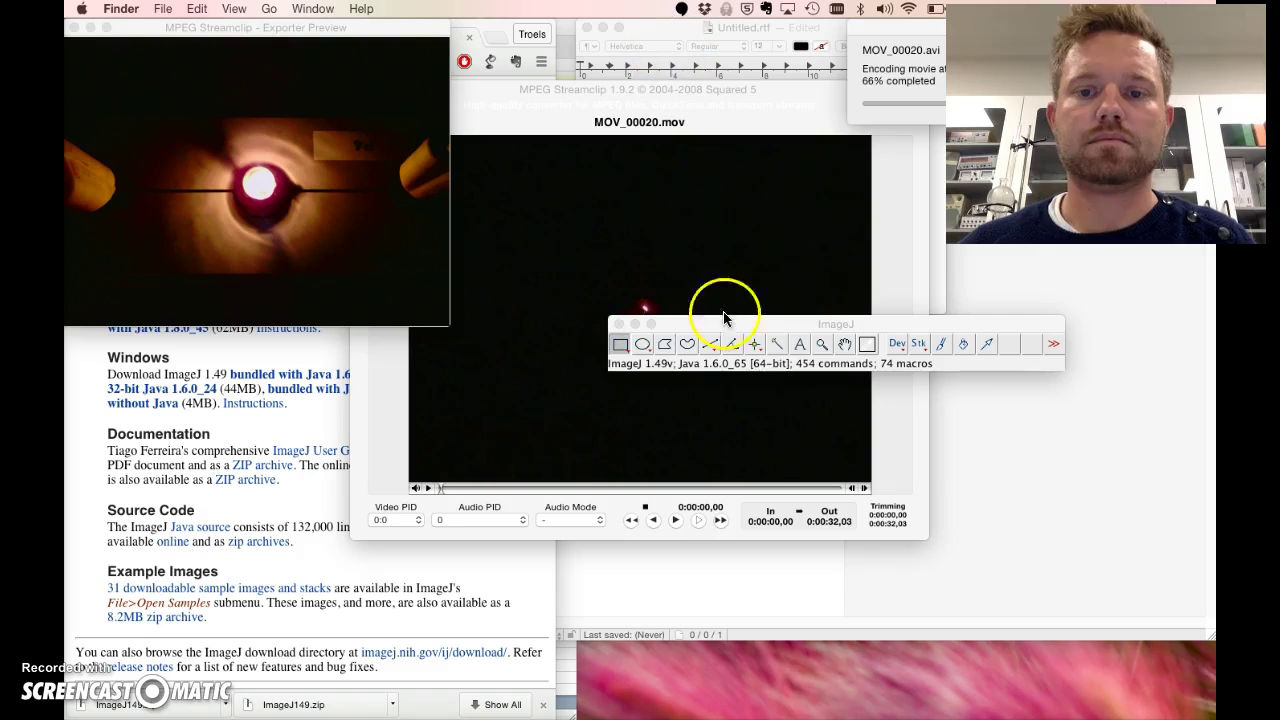
left_click_drag(789, 324, 790, 595)
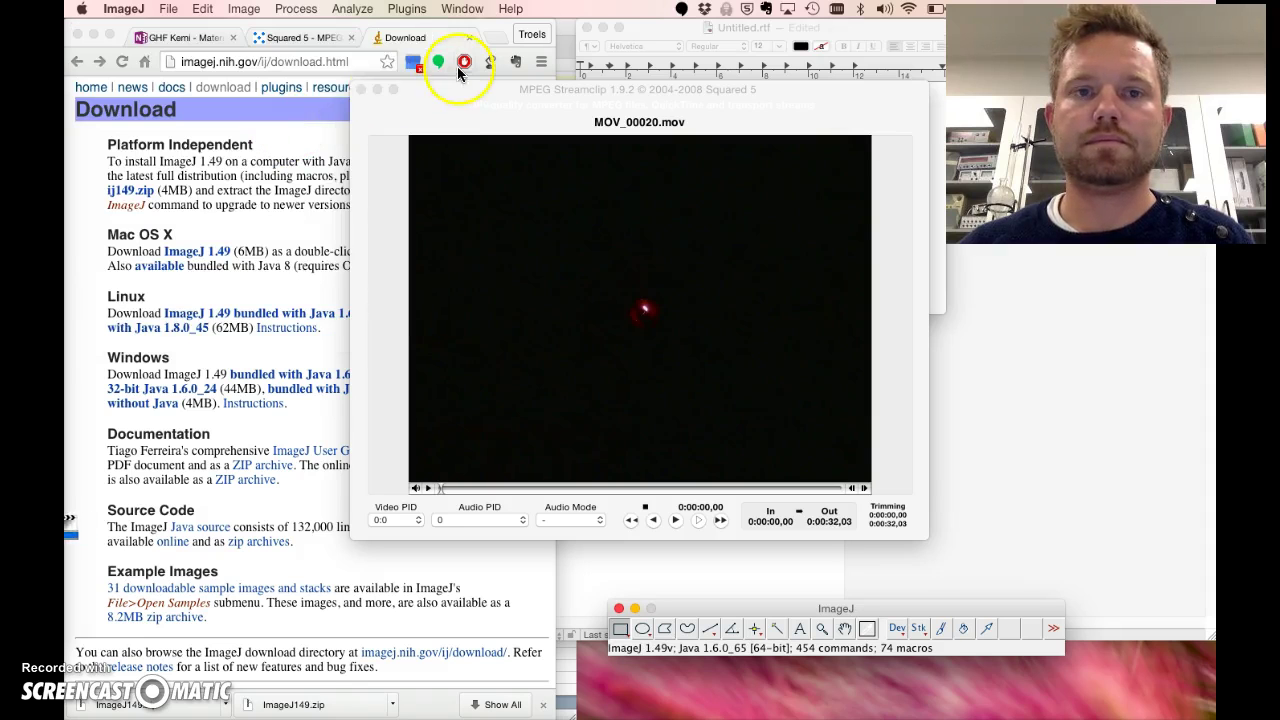
Close the MPEG Streamclip window and import MOV_00020.avi from the Desktop into ImageJ with frames 1 to 261
left_click(365, 89)
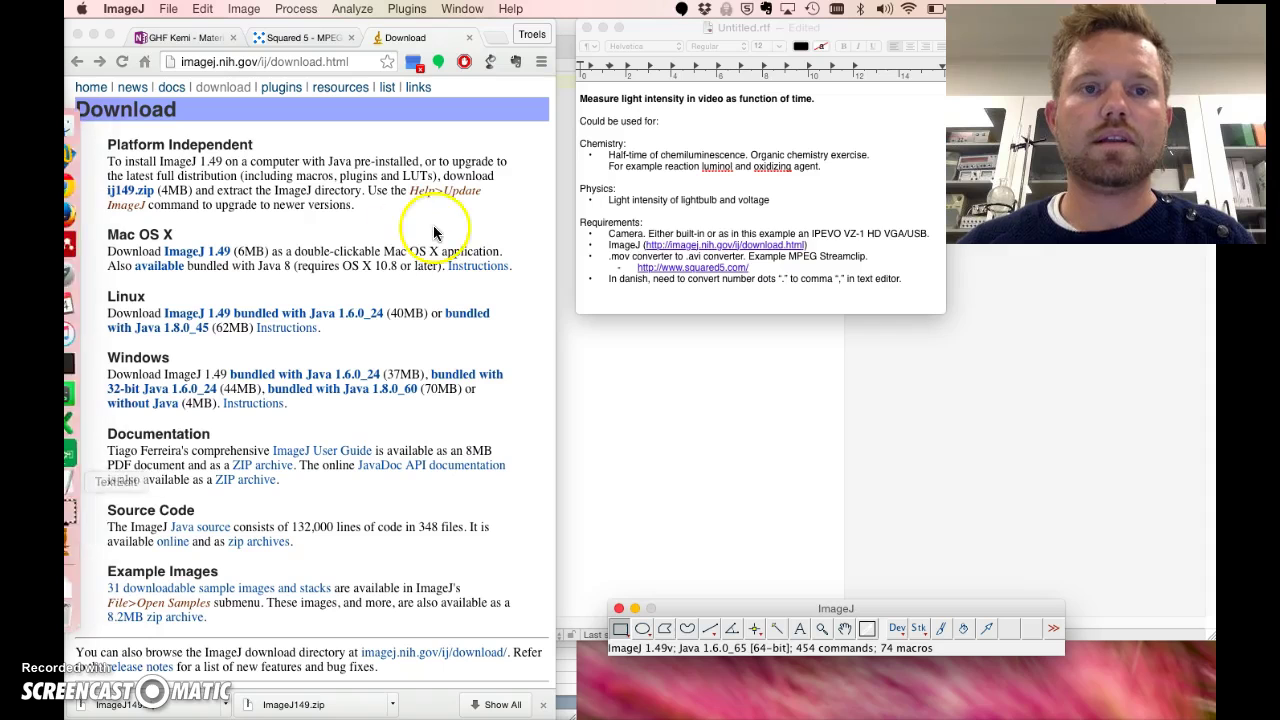
left_click_drag(784, 614, 862, 360)
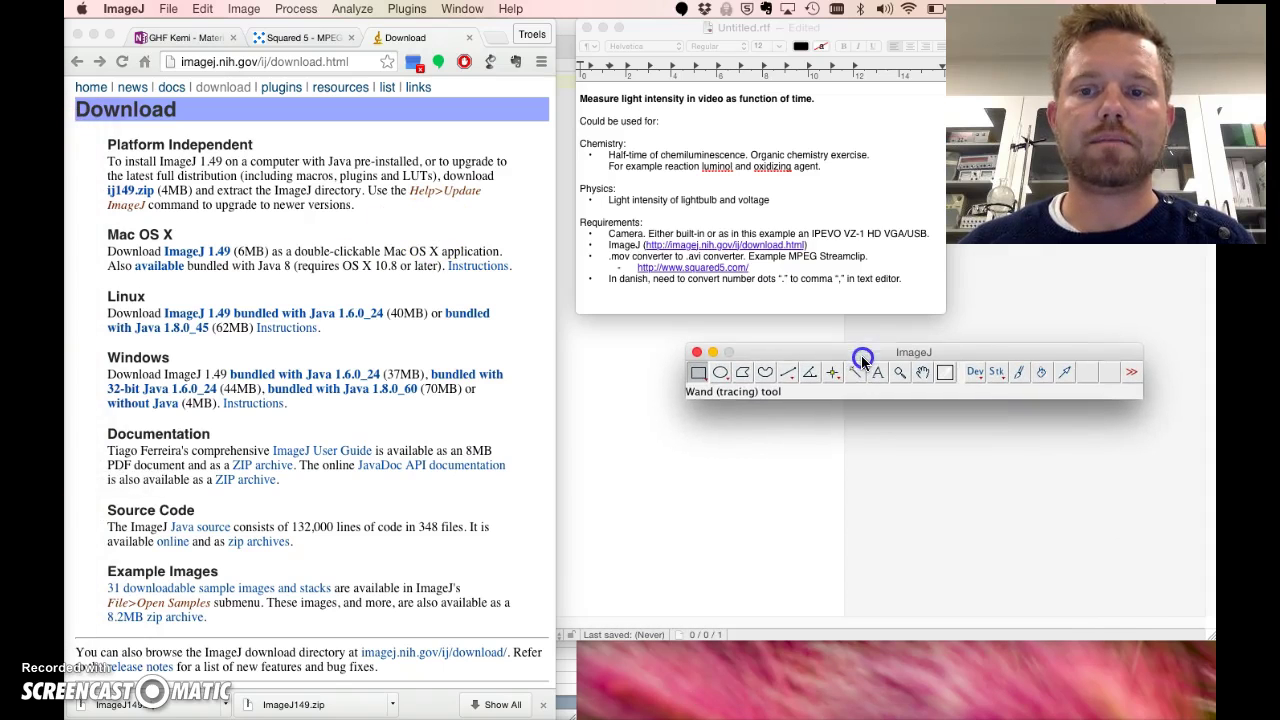
left_click(168, 9)
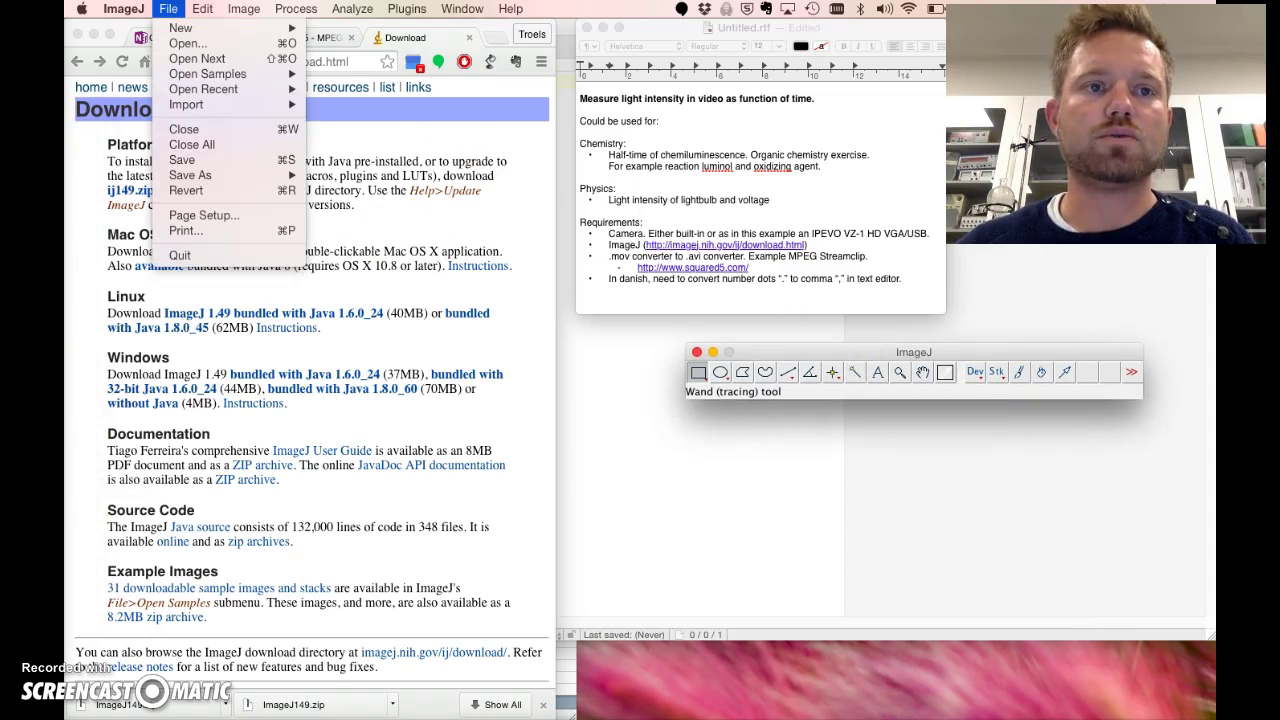
mouse_move(205, 104)
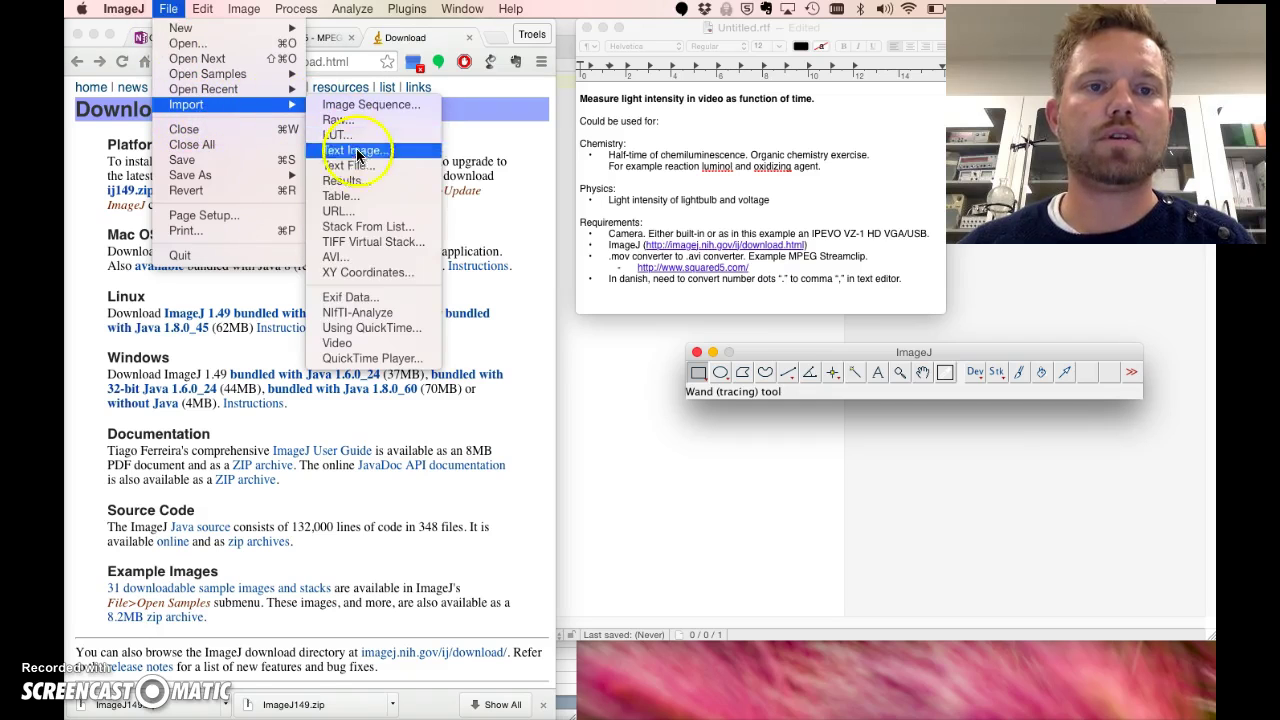
left_click(340, 256)
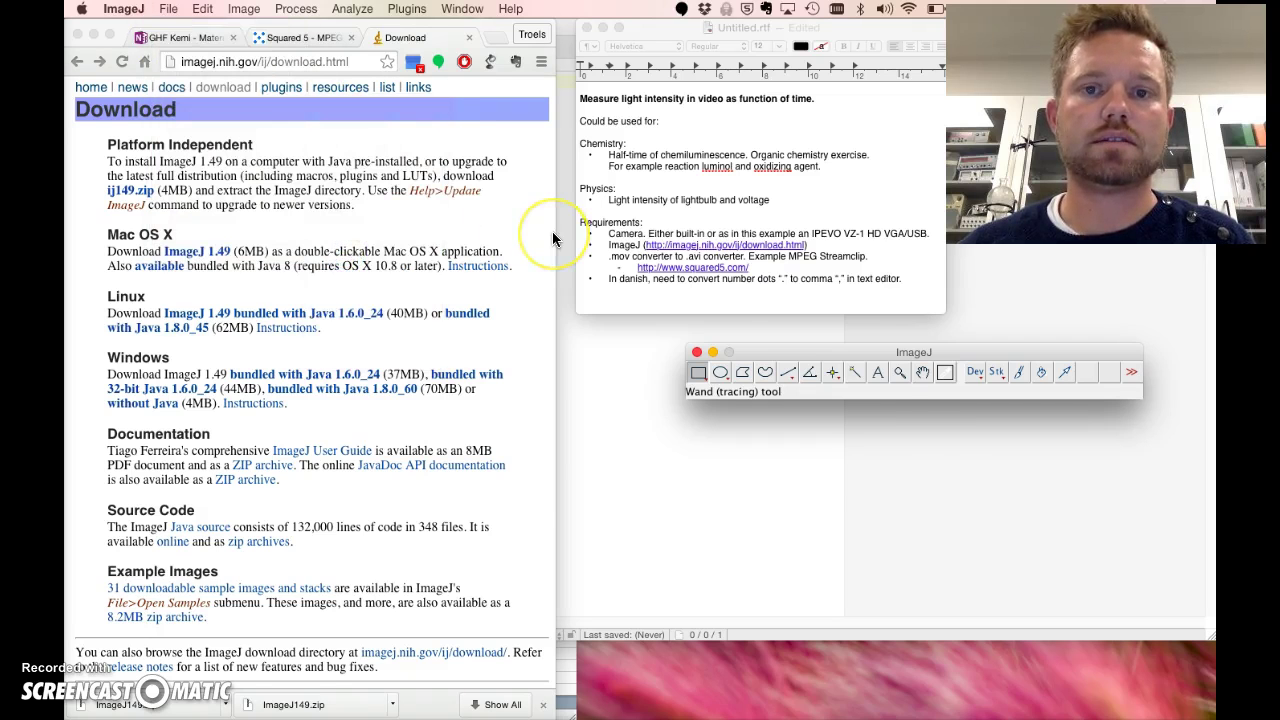
left_click(605, 180)
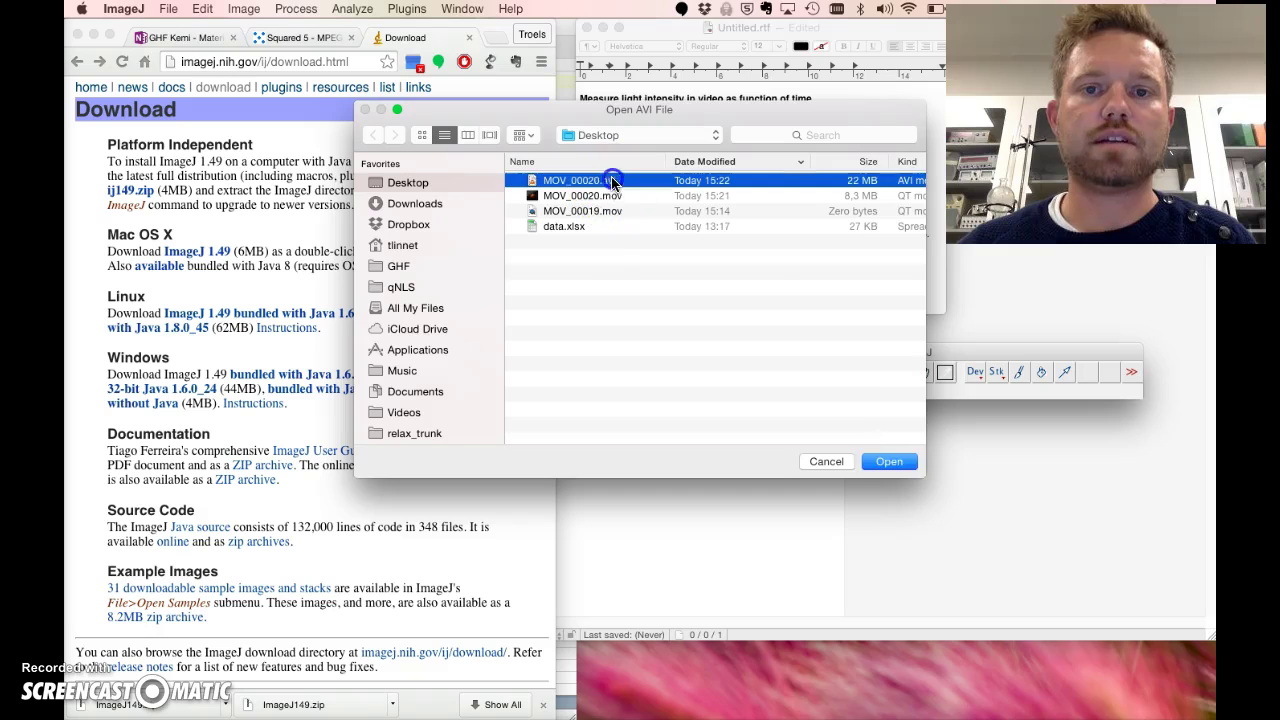
left_click(878, 462)
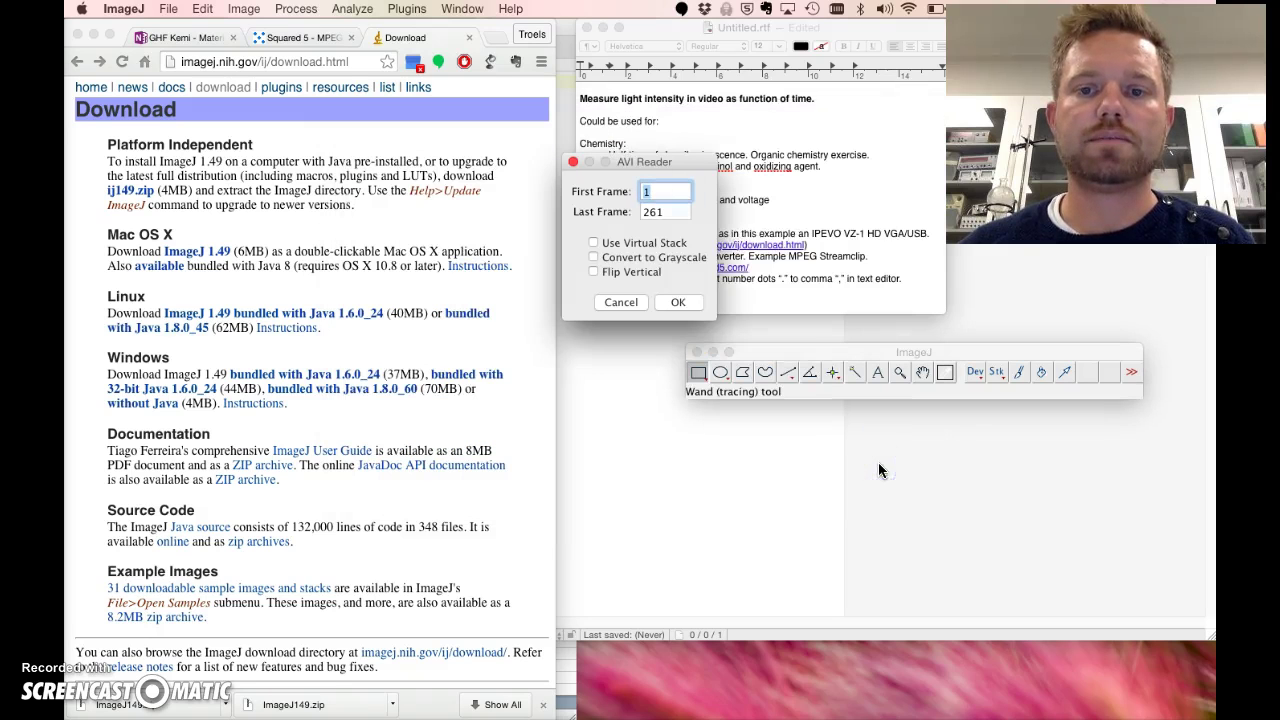
left_click(676, 303)
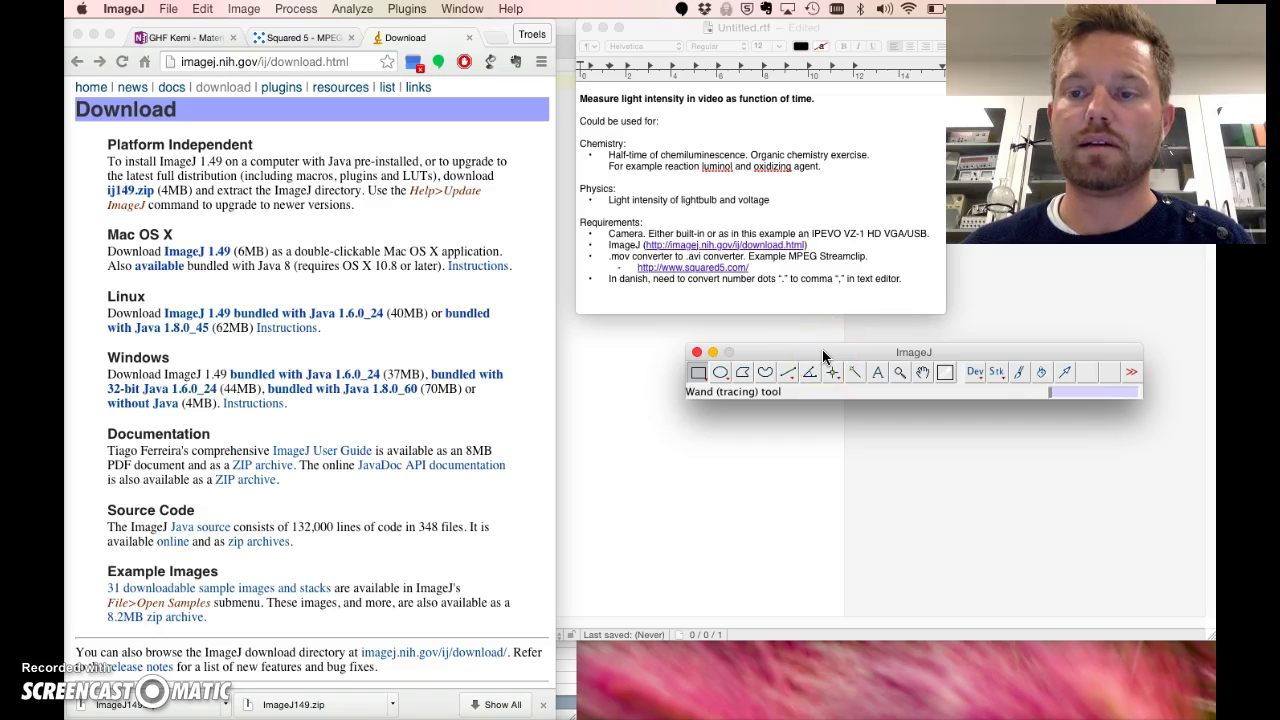
Move the ImageJ window just below the notes, switch to Excel, and widen the data.xlsx window
left_click_drag(824, 357, 733, 331)
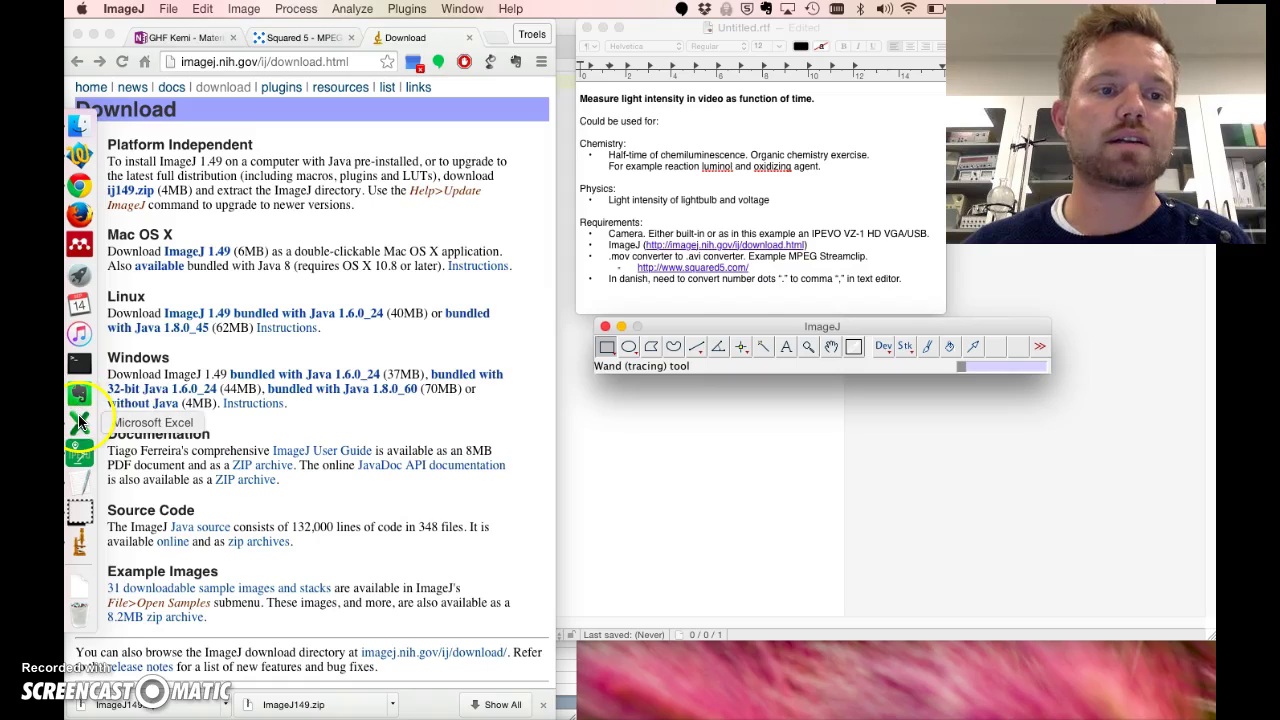
left_click(80, 421)
left_click(290, 206)
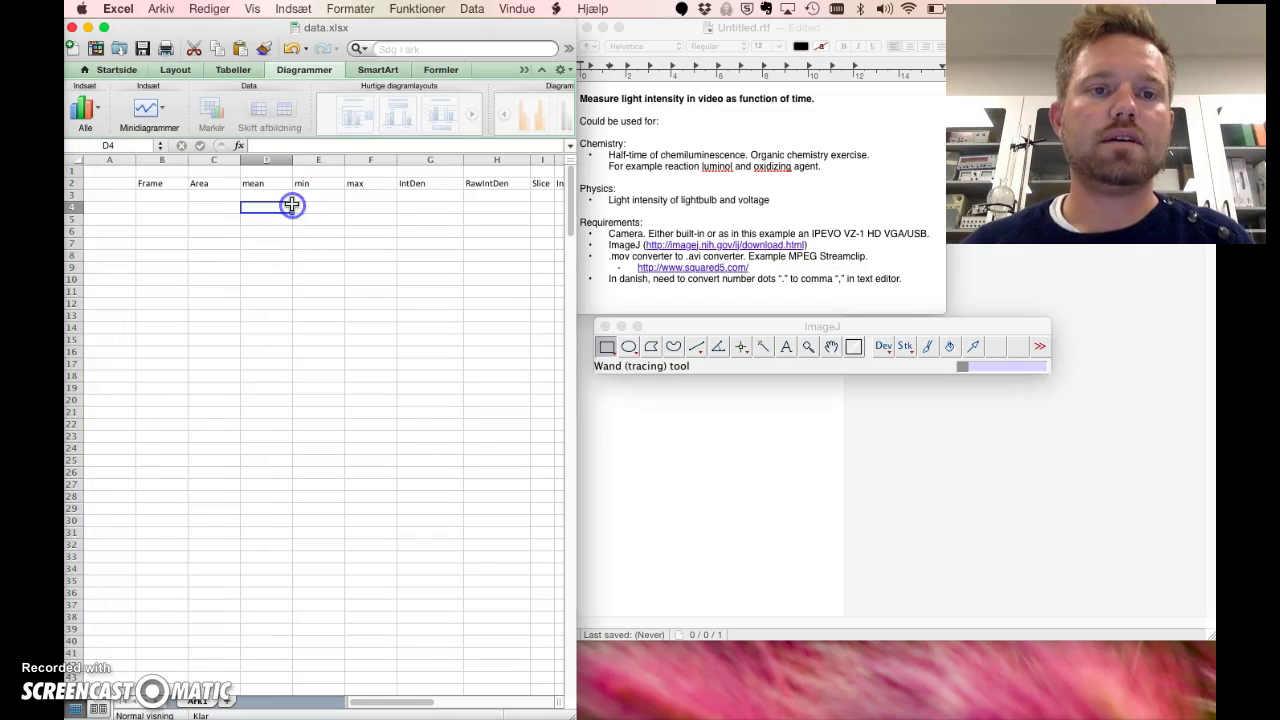
left_click_drag(574, 289, 626, 291)
Examine the column headers in row 2 of data.xlsx, from Frame through Slice to the extra IntDen column
left_click(178, 182)
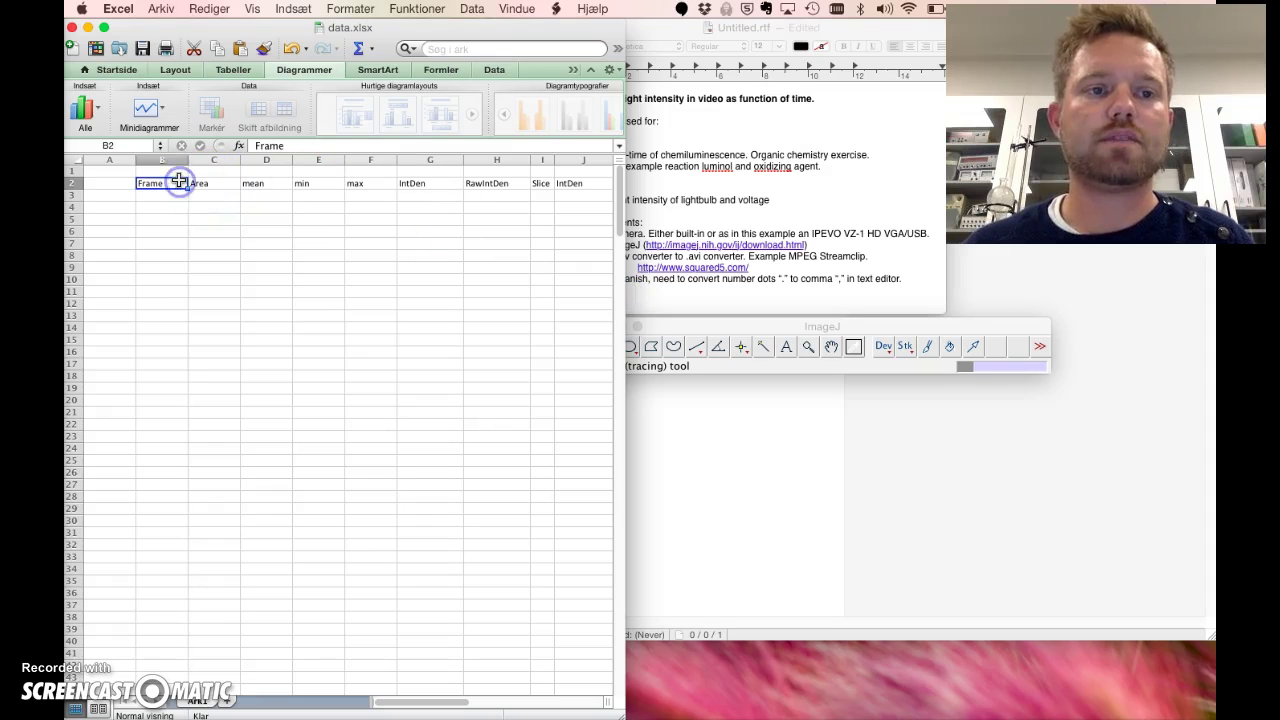
key("Right")
key("Right")
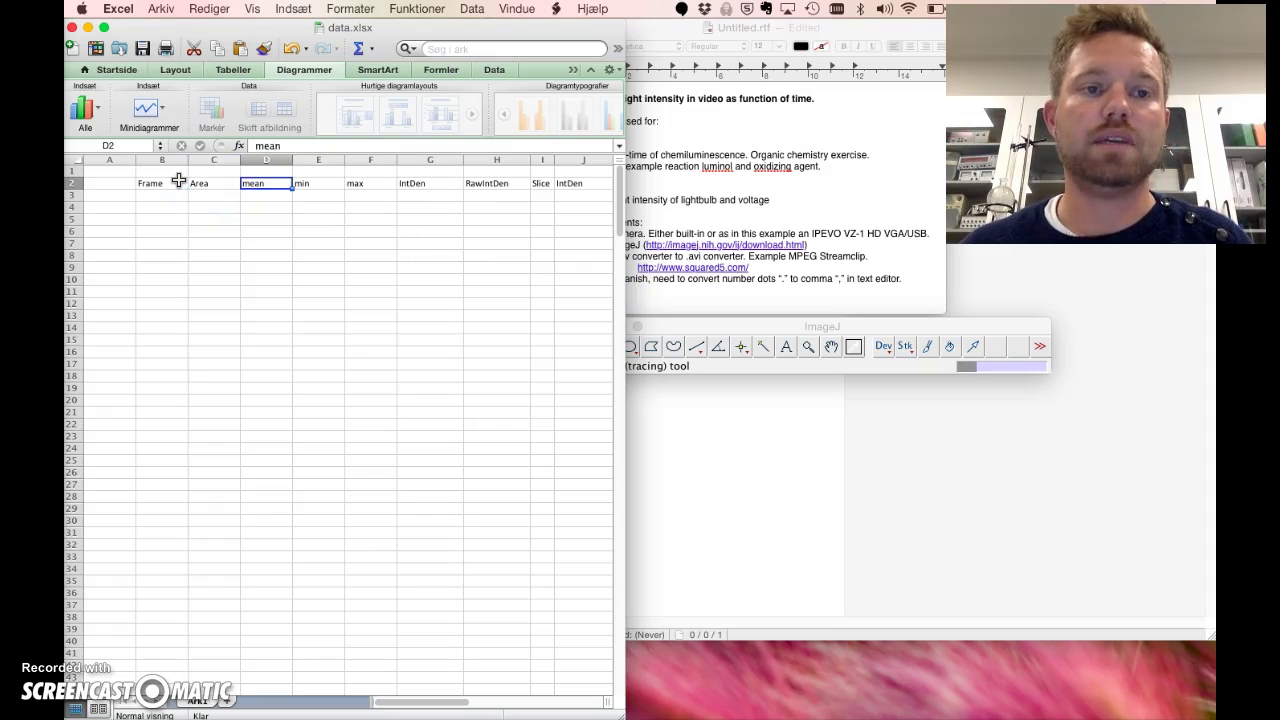
key("Right")
key("Right")
key("Right")
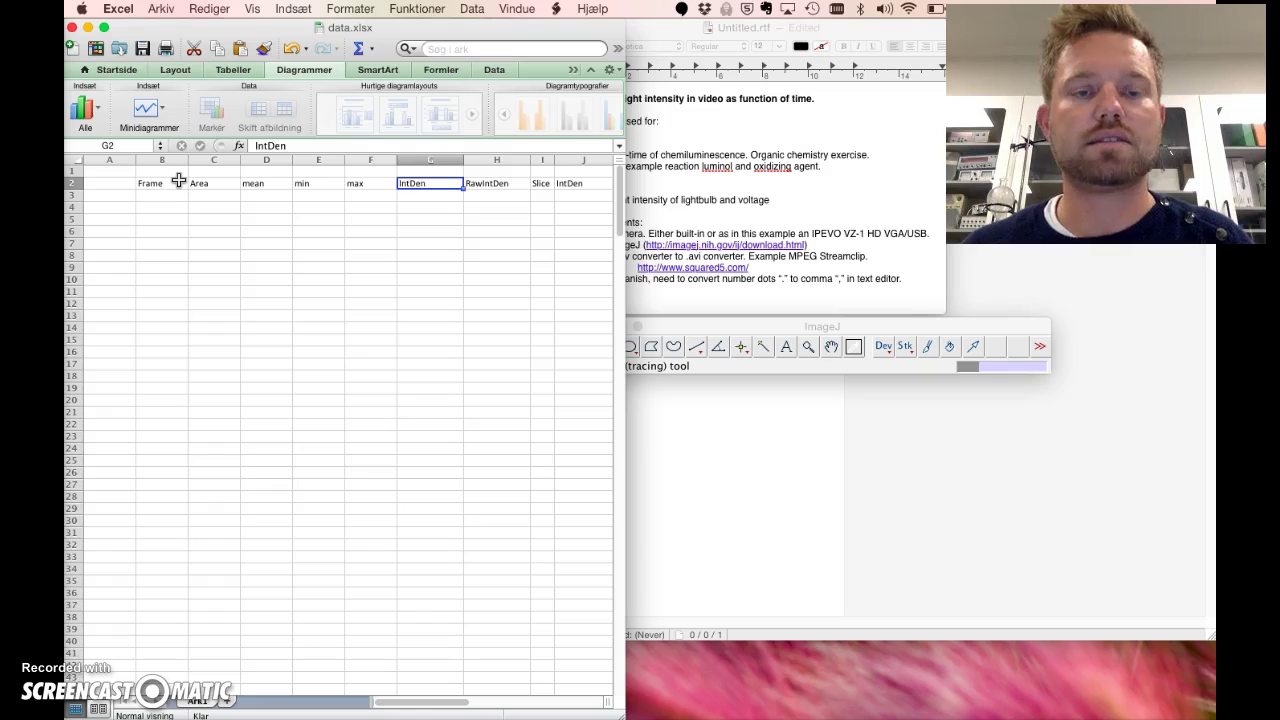
key("Right")
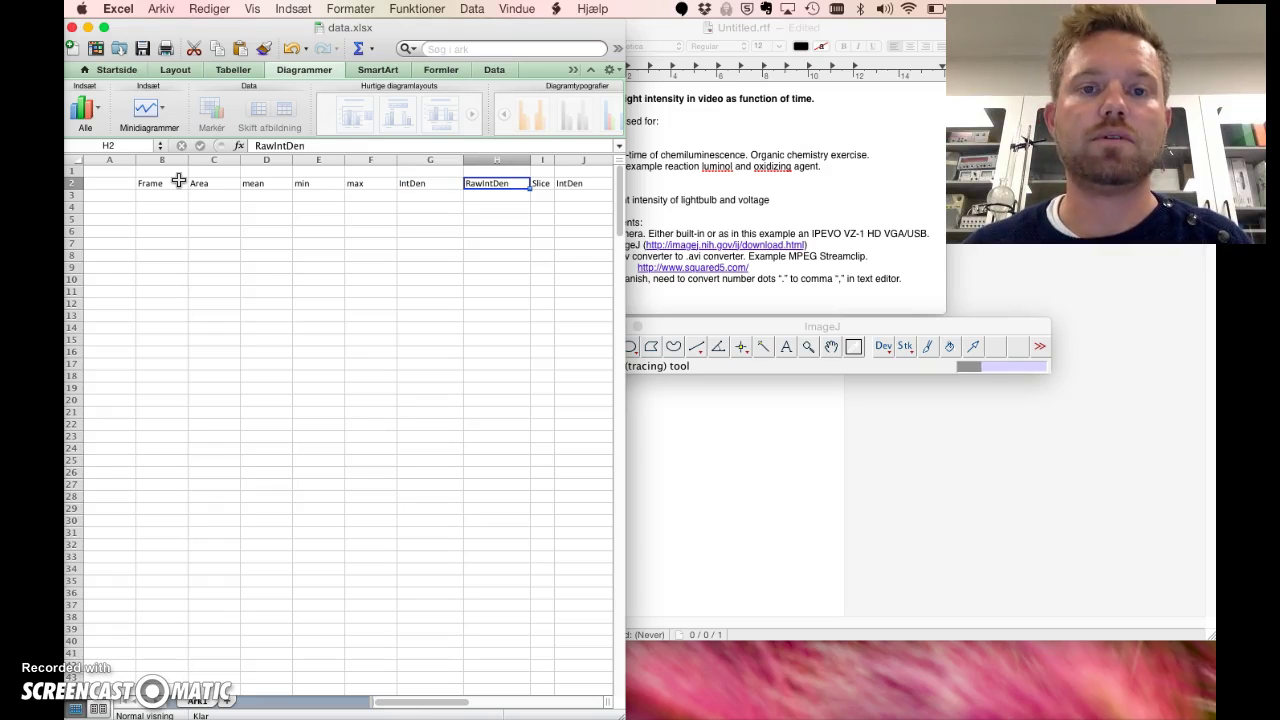
key("Right")
key("Right")
key("Left")
key("Right")
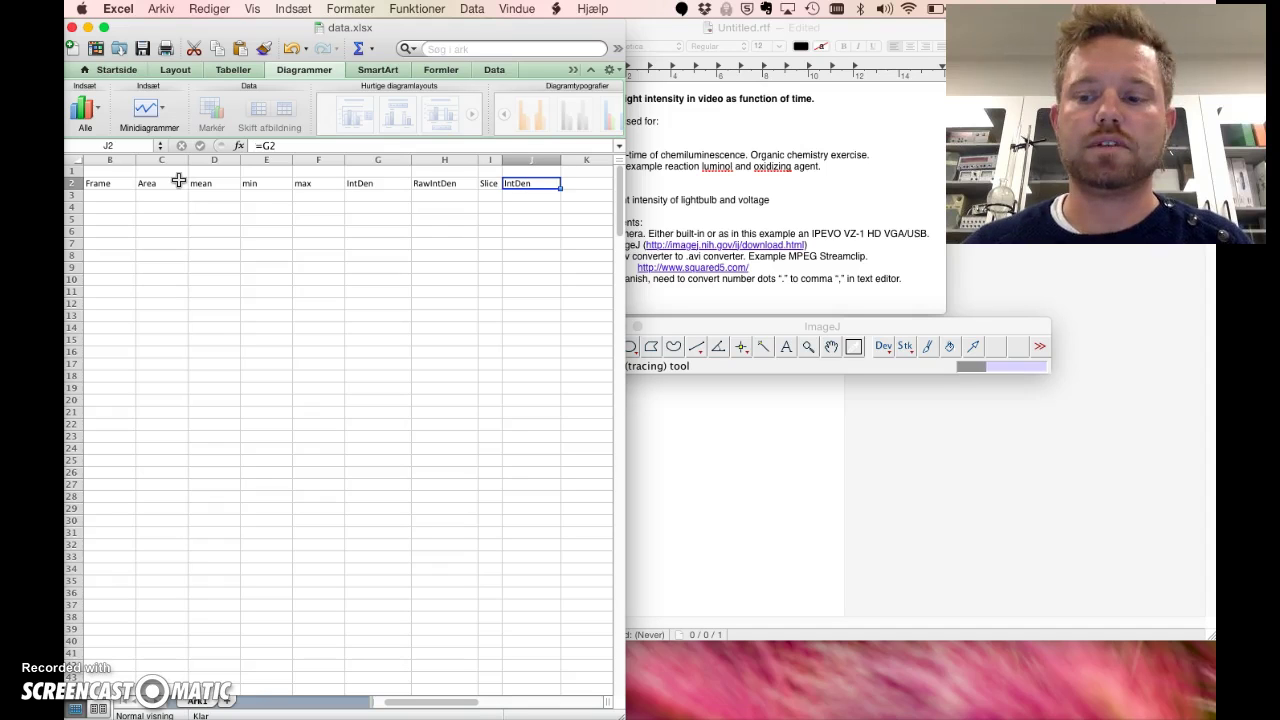
Clear the =G2 formula from cell J2
left_click(277, 145)
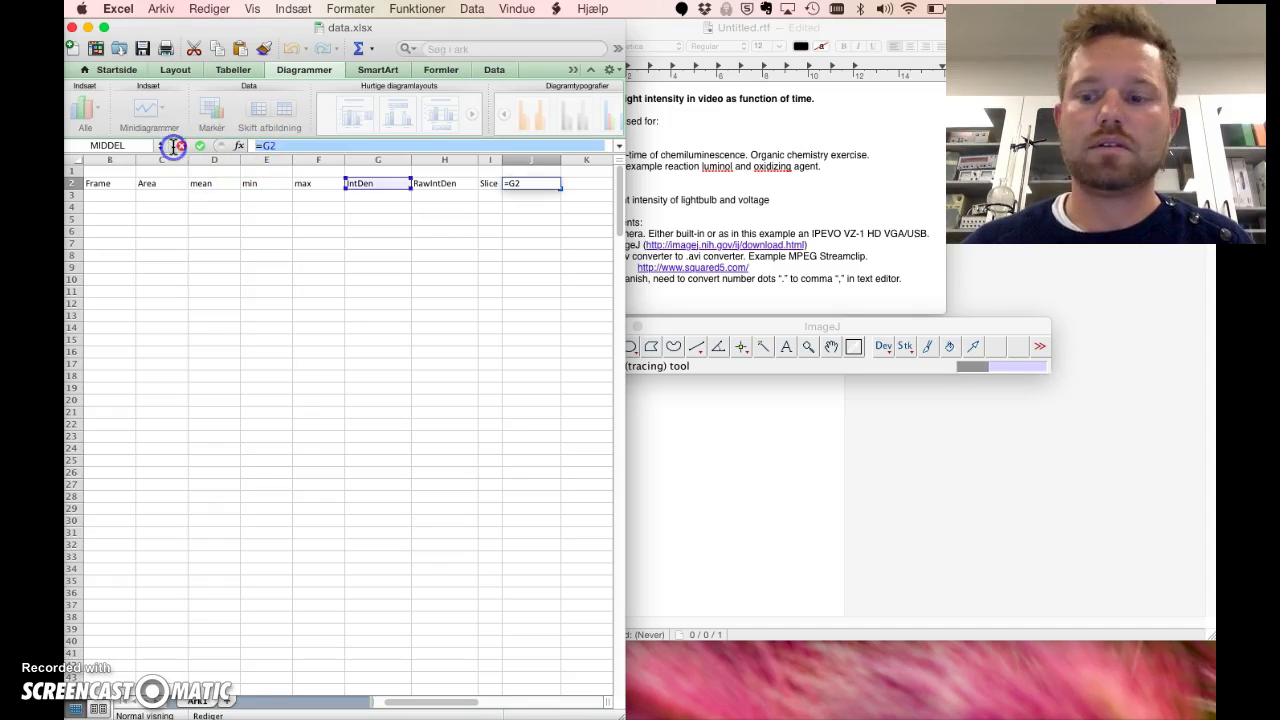
key("BackSpace")
key("BackSpace")
key("BackSpace")
key("Return")
Move the Untitled.rtf notes window beside the spreadsheet, shrink it, and switch to TextWrangler
mouse_move(757, 31)
left_mouse_down()
mouse_move(881, 31)
mouse_move(759, 31)
left_mouse_up()
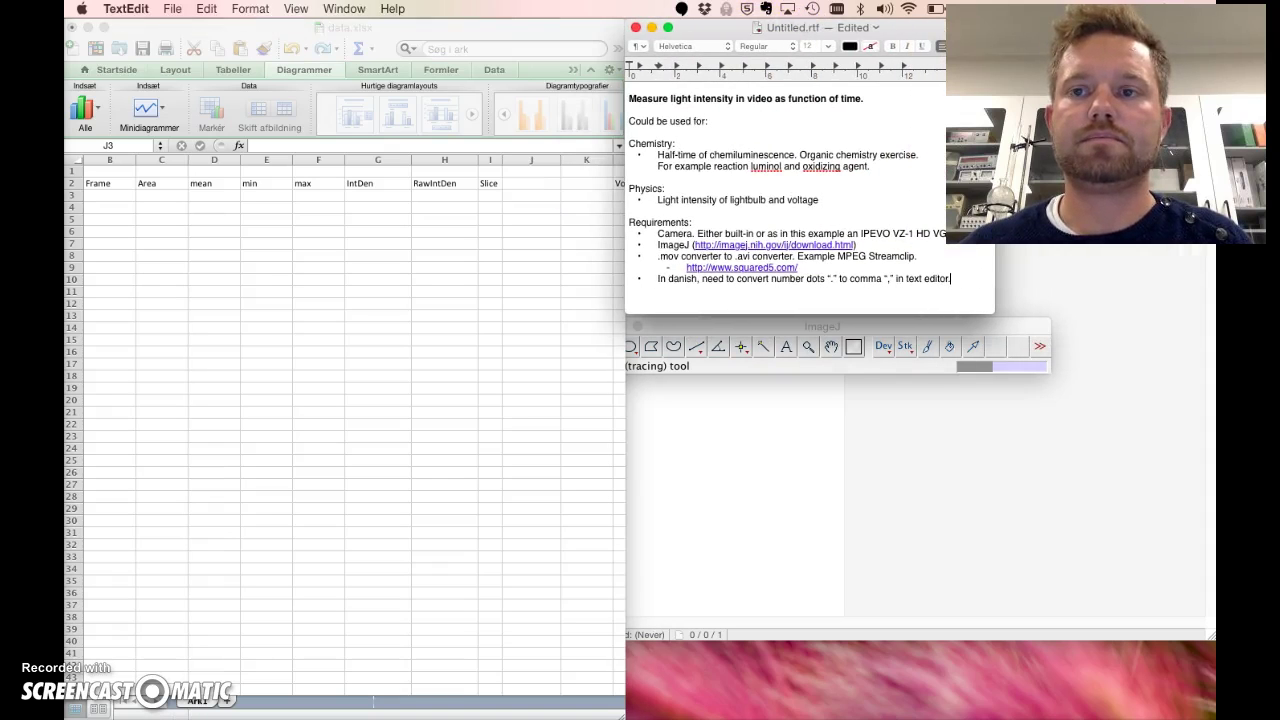
left_click(995, 304)
left_click_drag(990, 314, 930, 304)
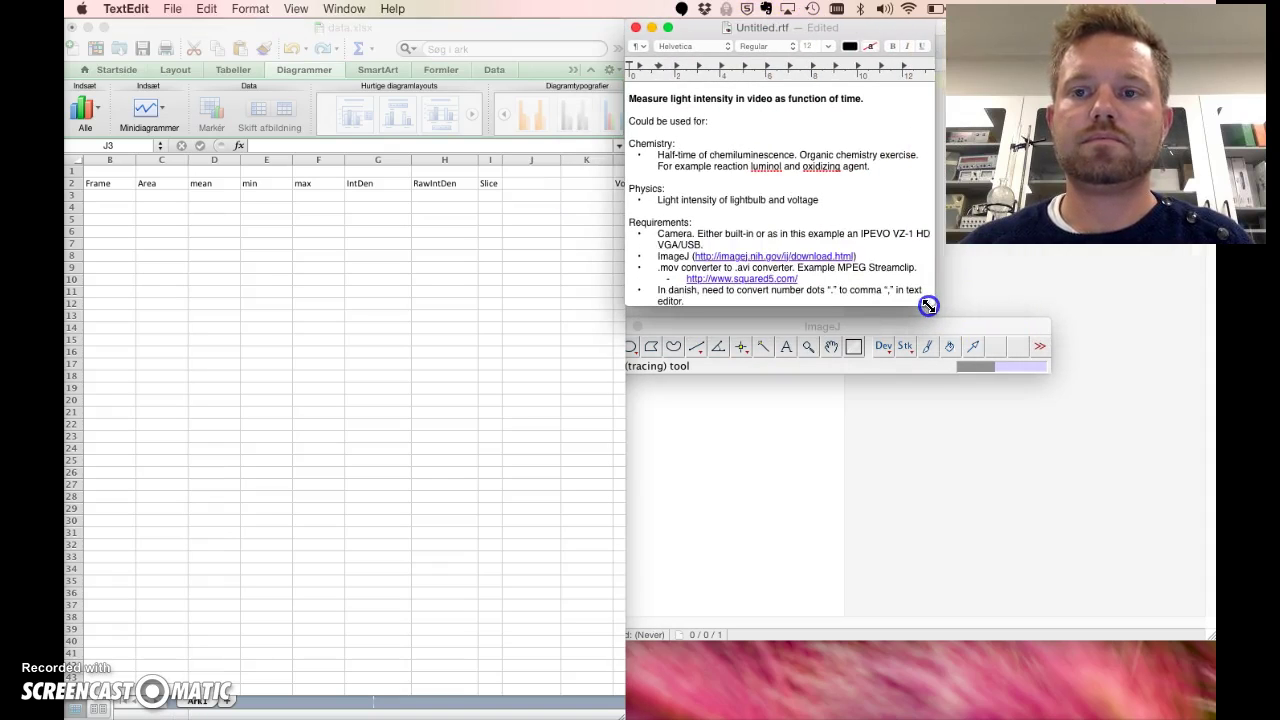
mouse_move(79, 214)
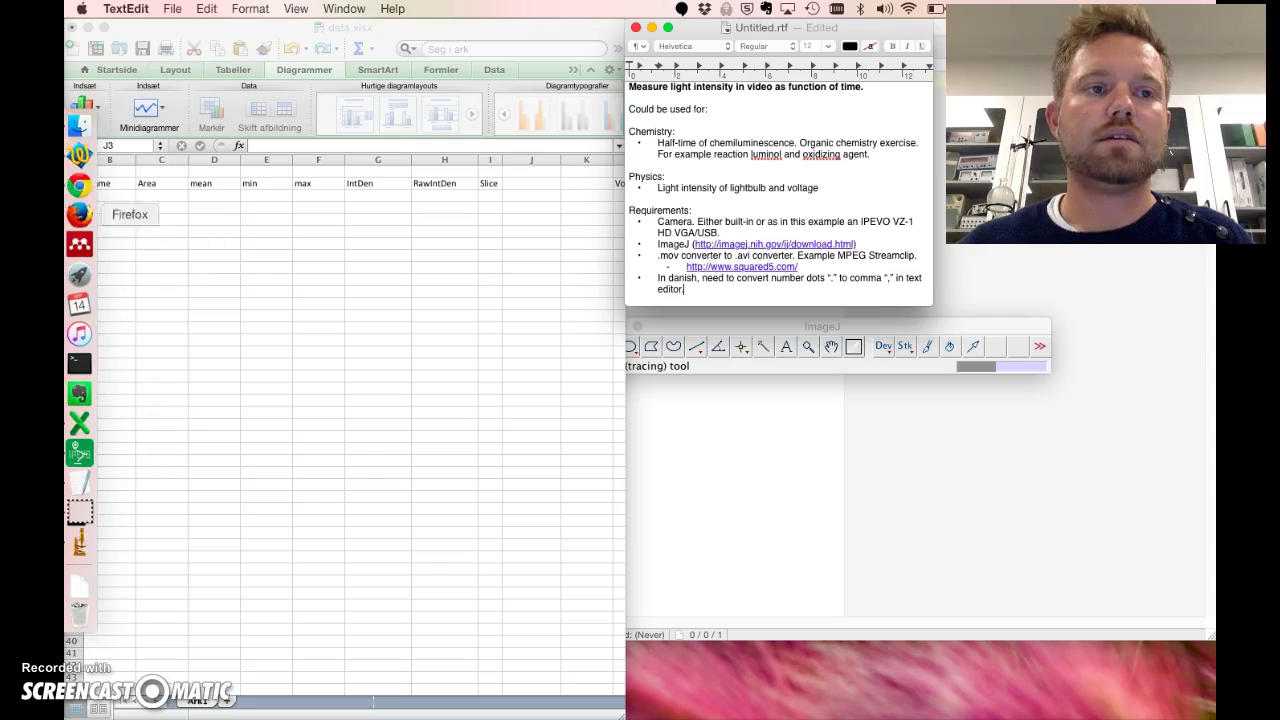
left_click(79, 152)
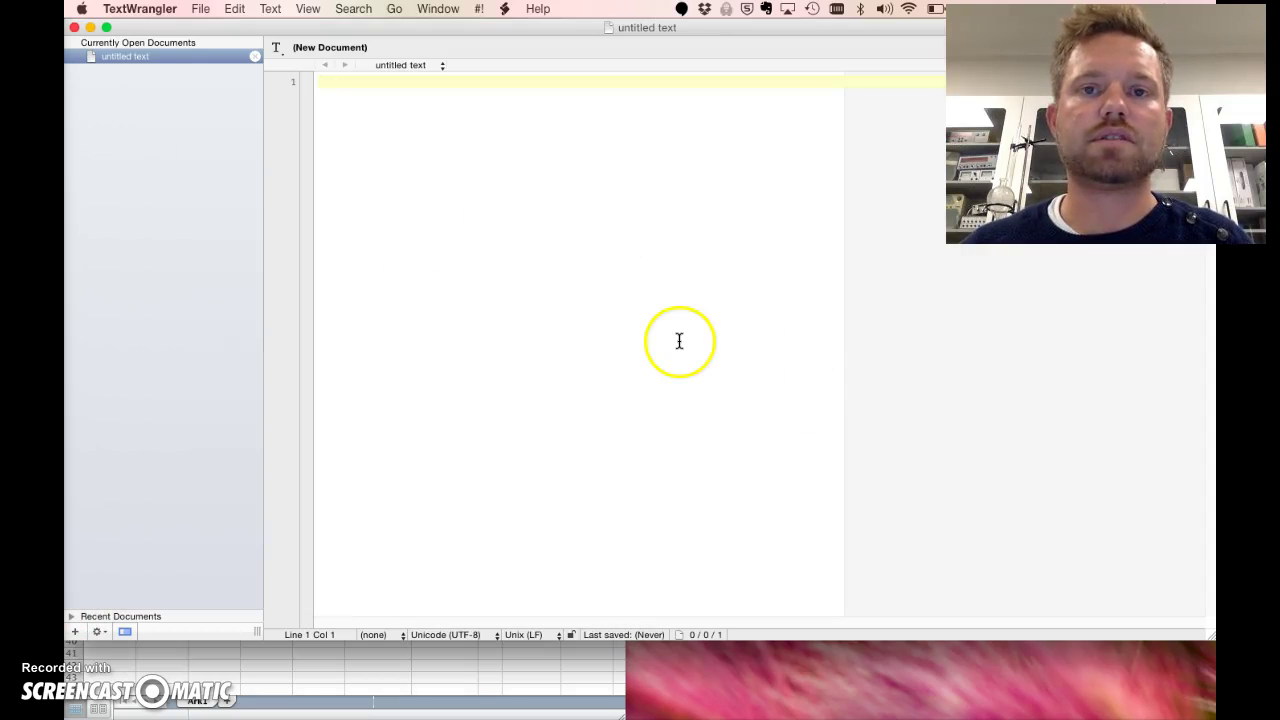
Bring ImageJ to the front, move its window below the empty TextWrangler document, and shorten the TextWrangler window
mouse_move(68, 243)
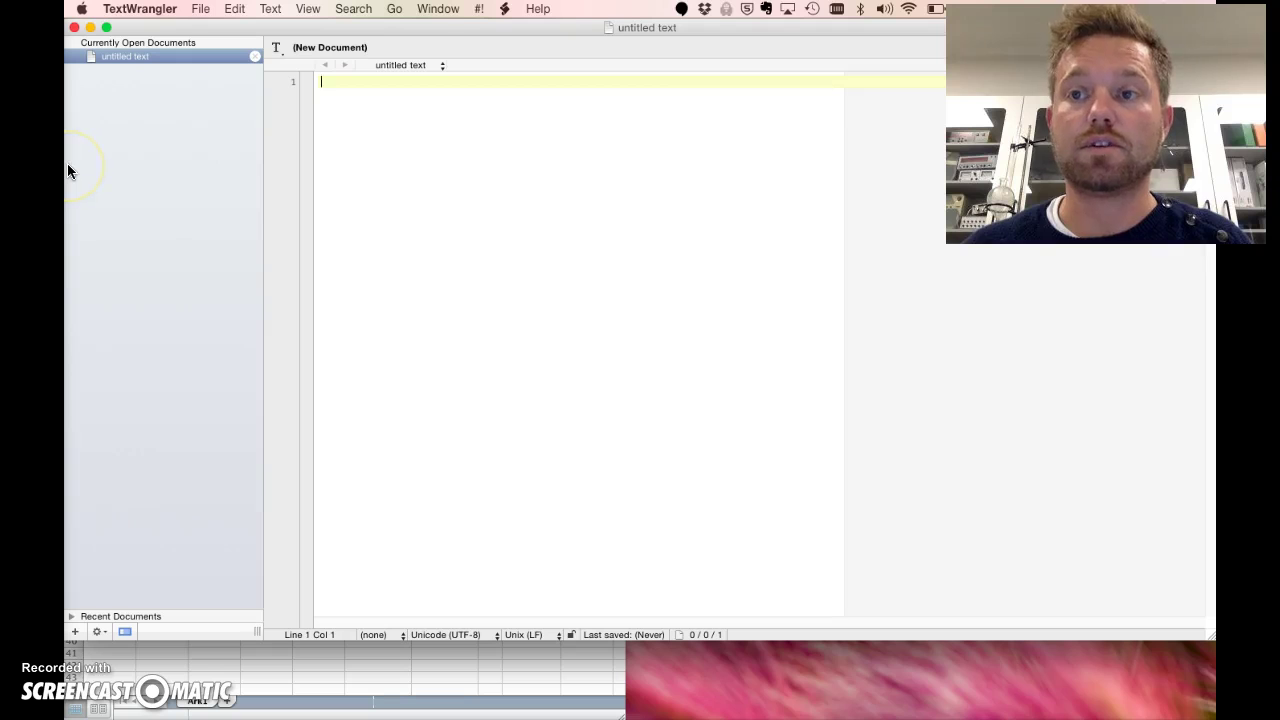
mouse_move(79, 274)
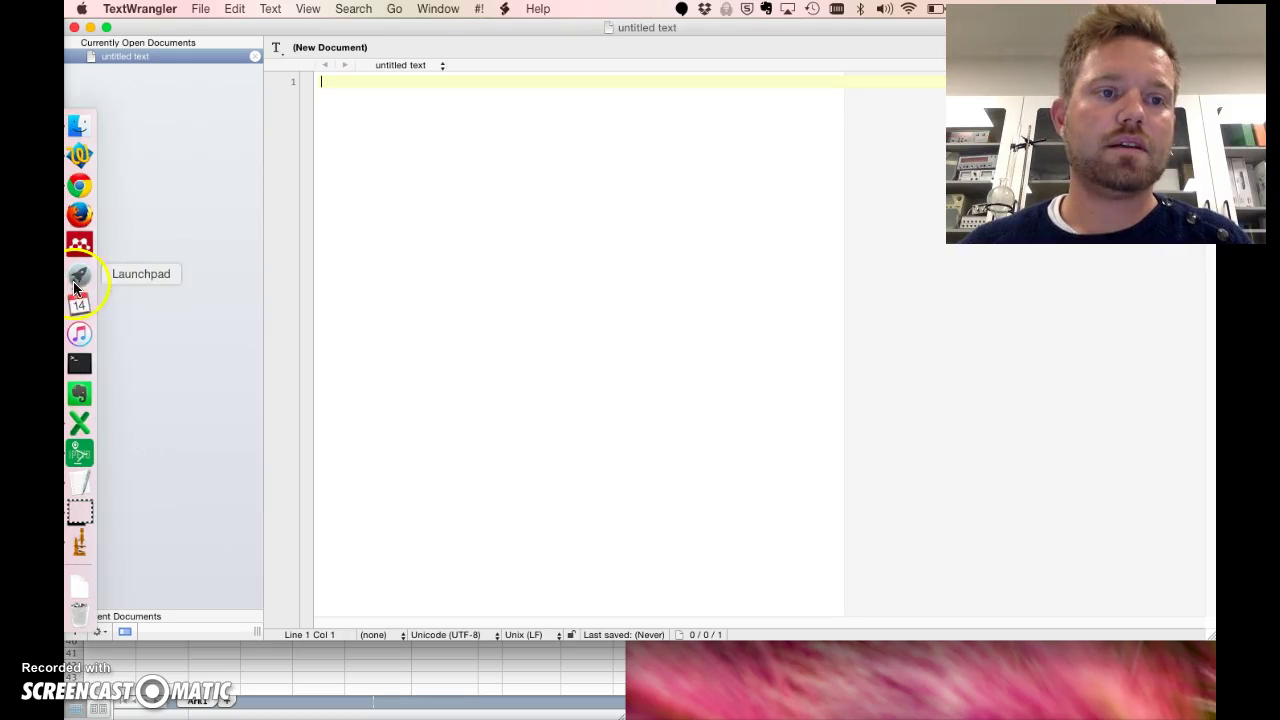
left_click(79, 451)
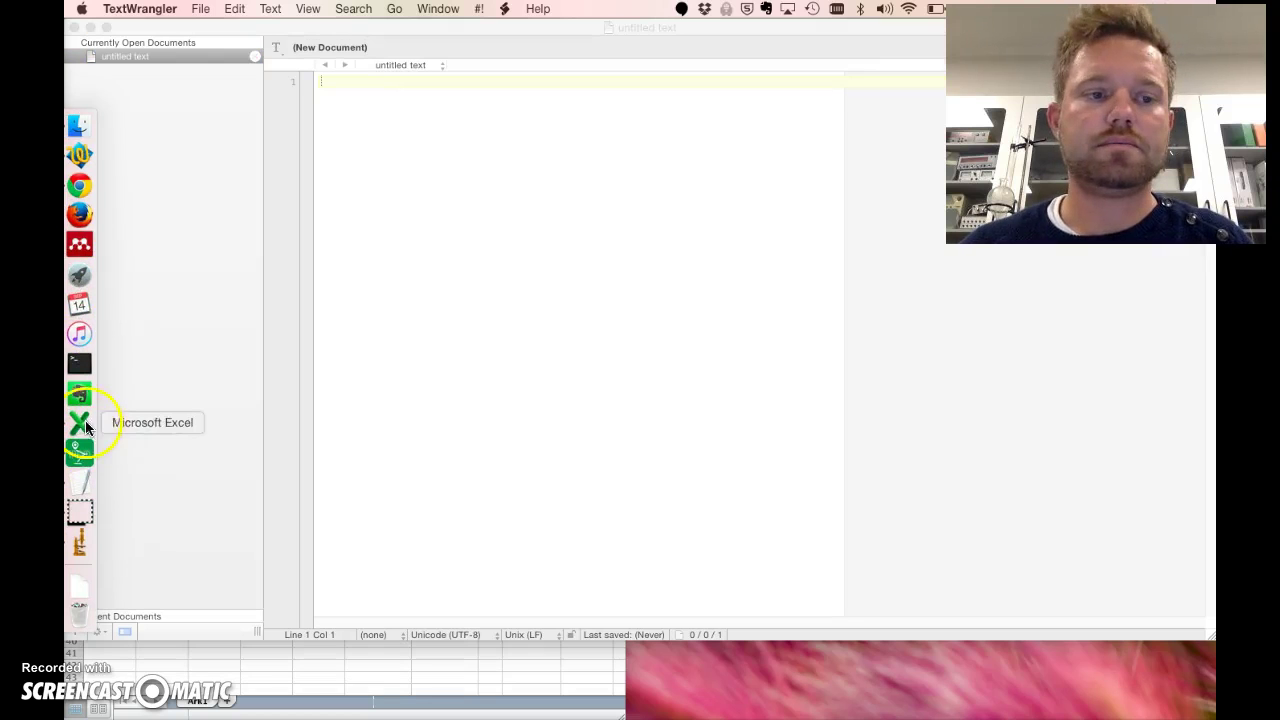
left_click(81, 537)
left_click(333, 80)
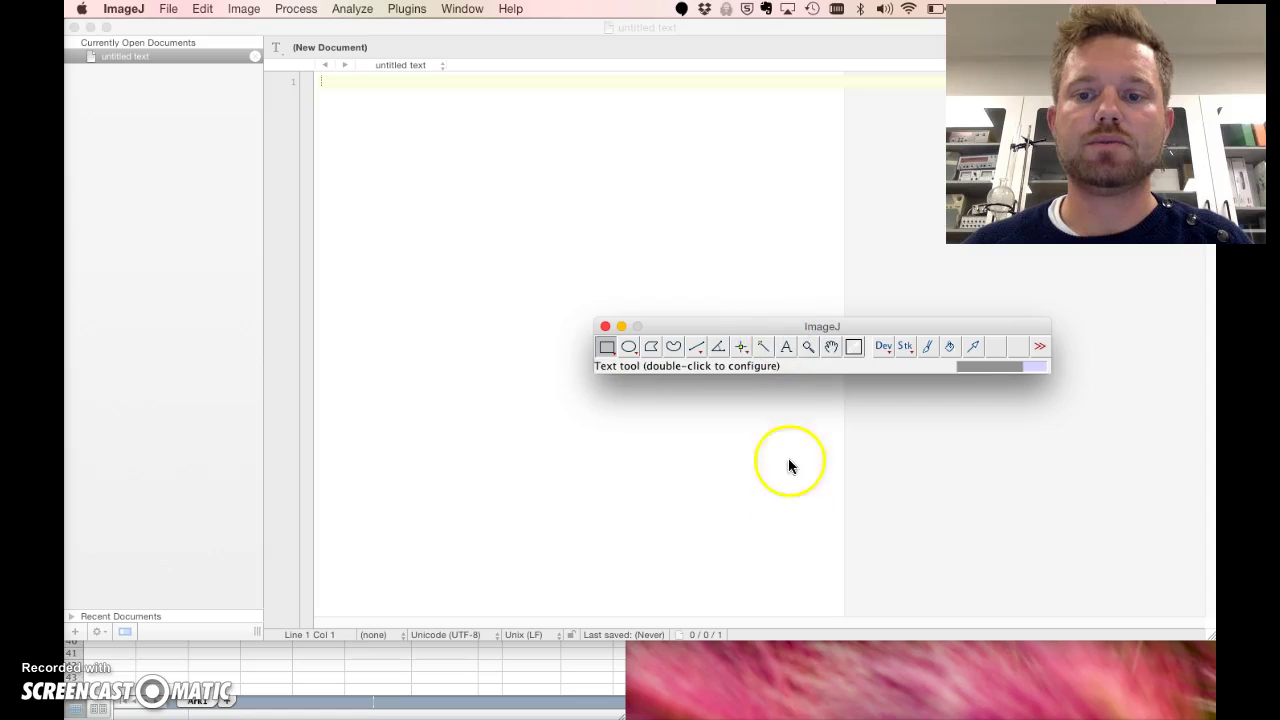
left_click_drag(803, 334, 868, 646)
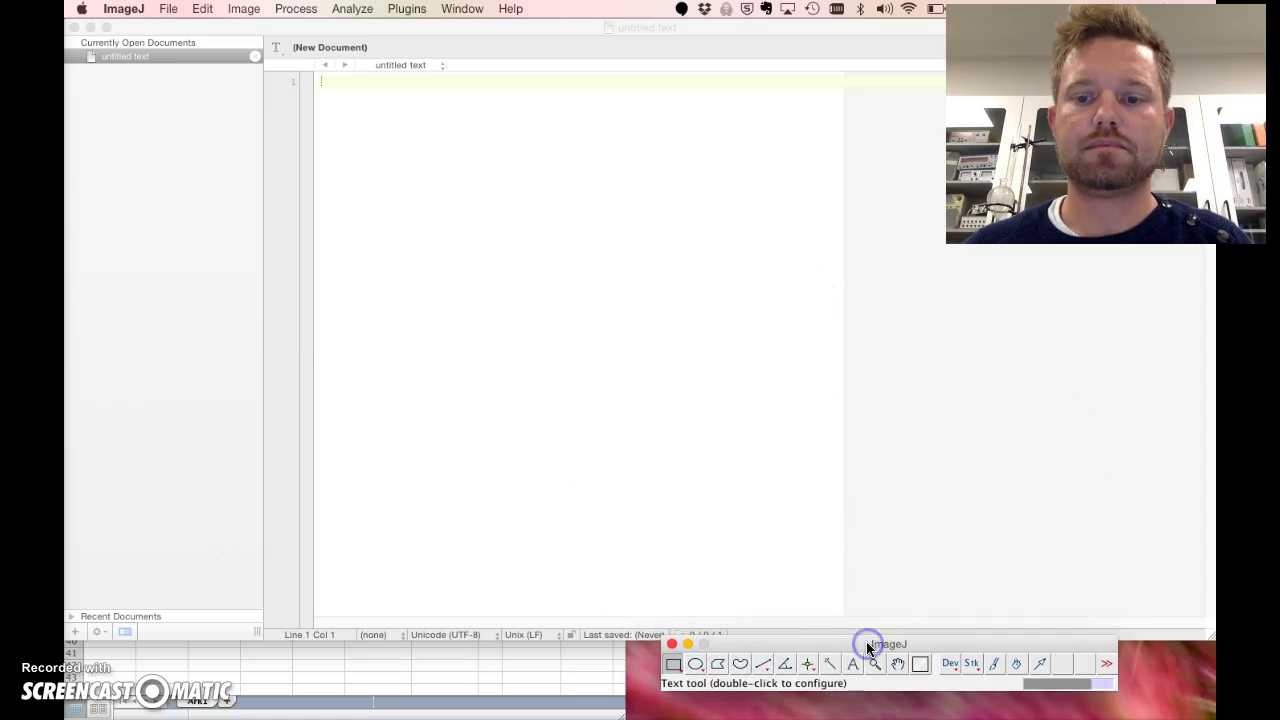
left_click_drag(603, 639, 603, 584)
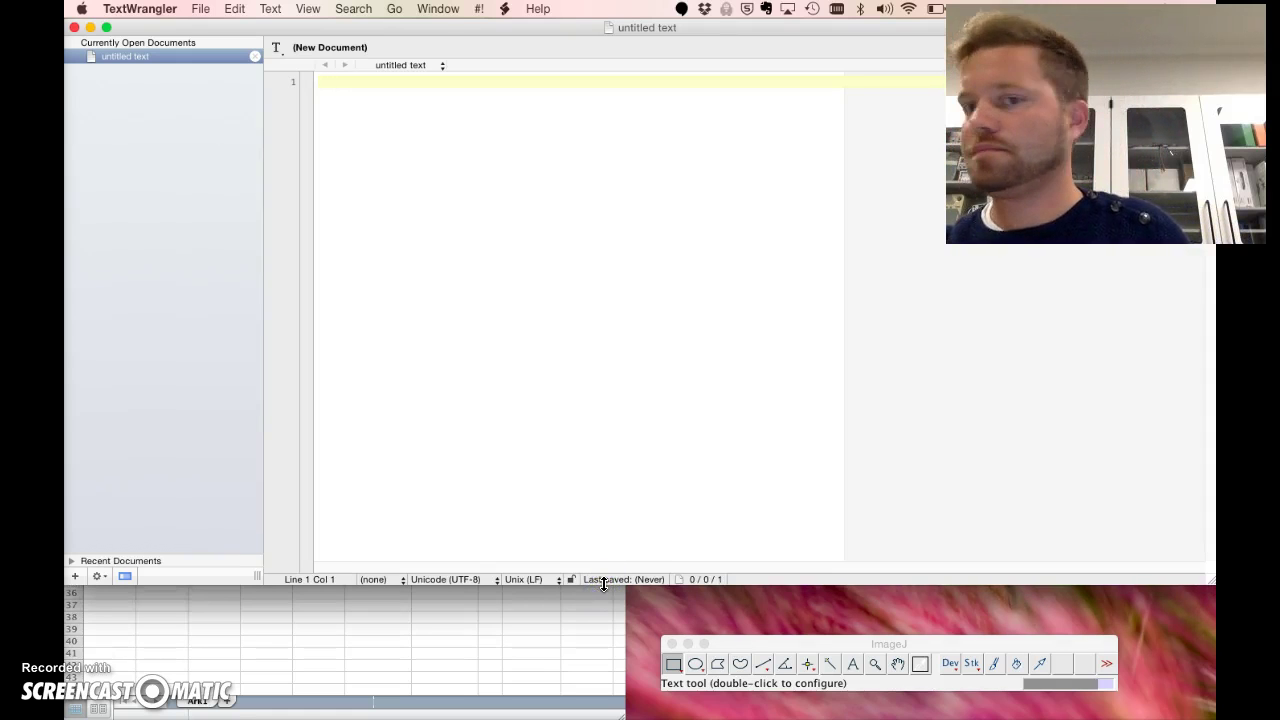
Switch to Excel and enter the voltages 1; 1,5; 2,5; 2,9; 4,1 and 4,6 in L3:L8 under Voltage
left_click(490, 616)
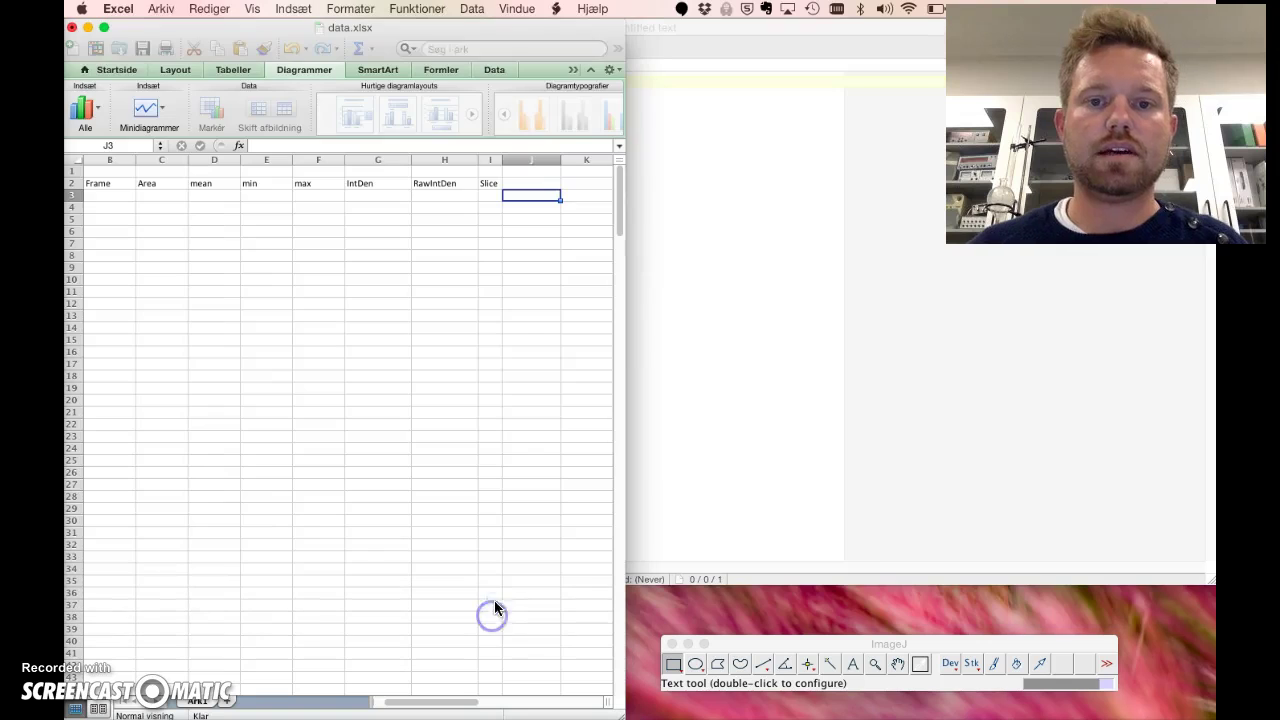
key("Right")
key("Right")
key("Right")
key("Left")
type("1")
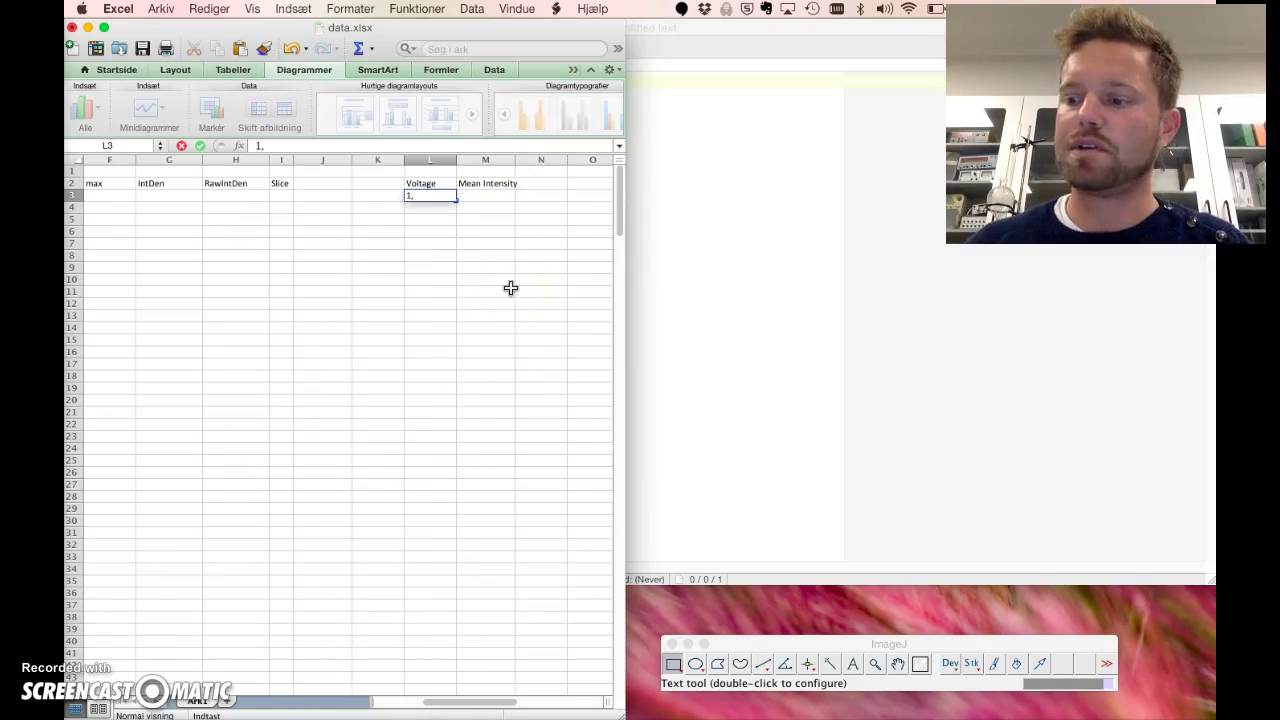
key("Return")
type("1,5")
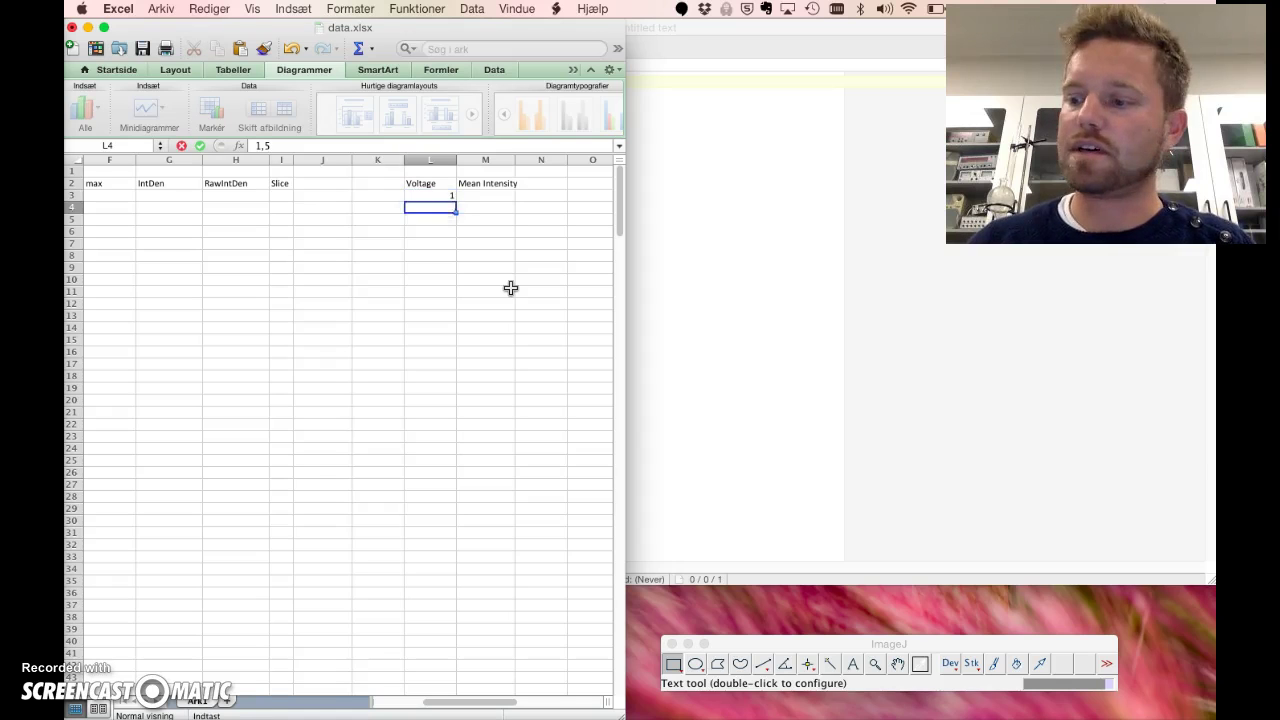
key("Return")
type("2,5")
key("Return")
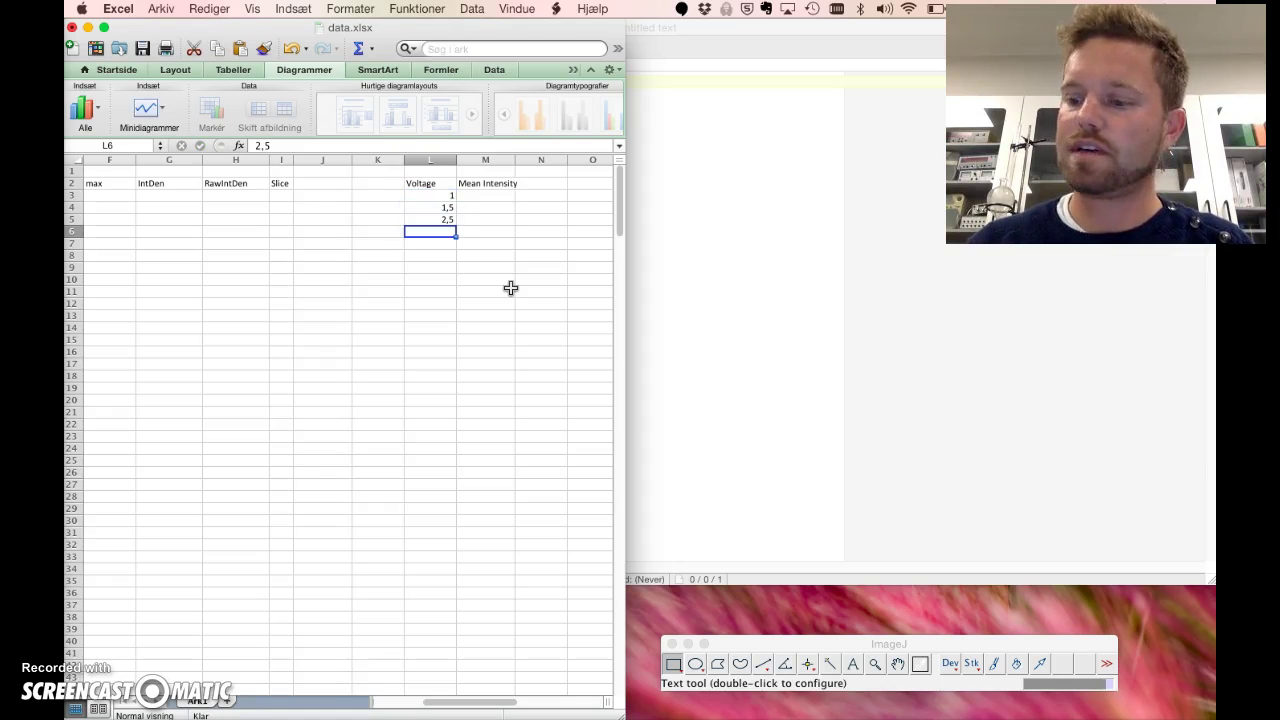
type("2,9")
key("Return")
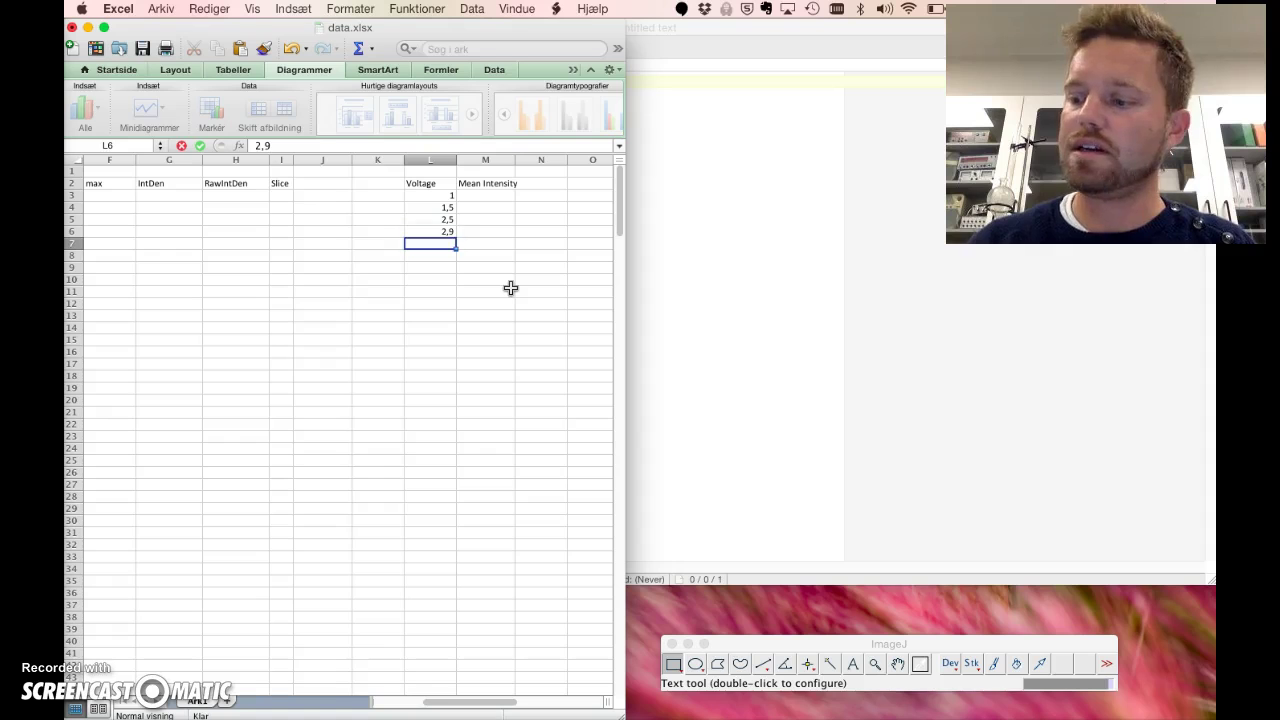
type("4,1")
key("Return")
type("4,6")
key("Return")
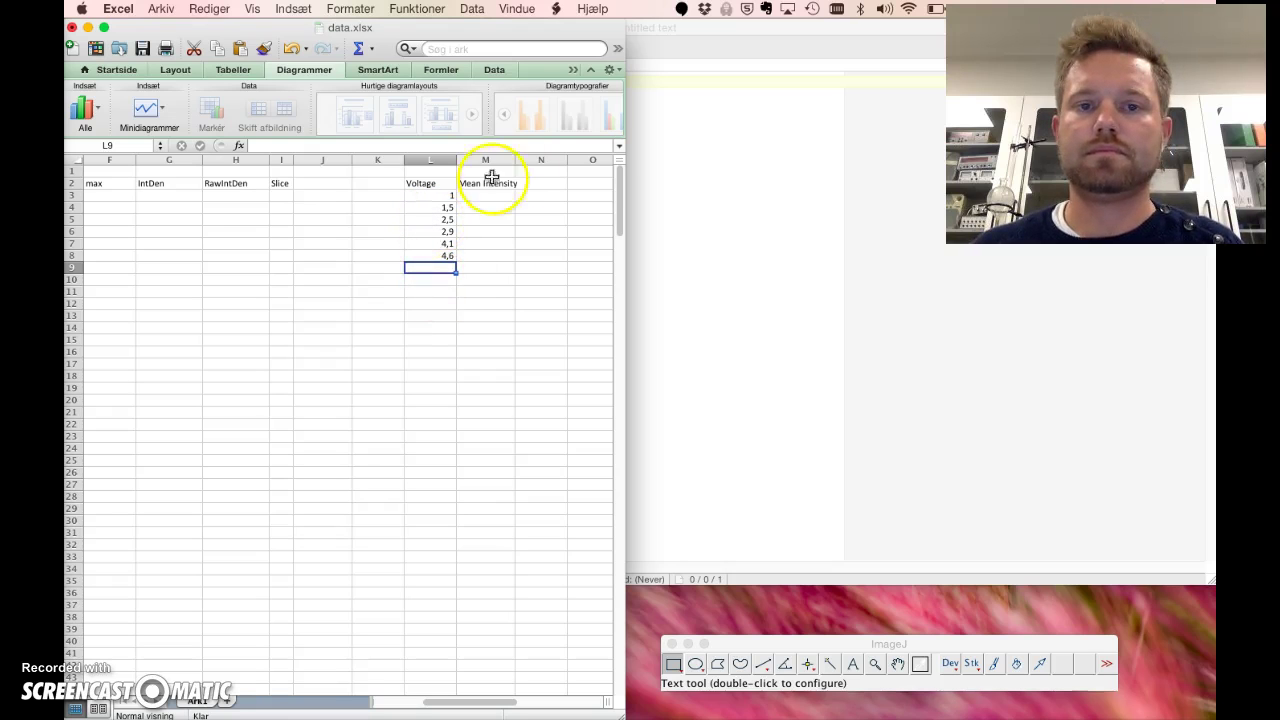
Bring the MOV_00020.avi window into clear view and draw a large oval selection around the glowing bulb
left_click(662, 95)
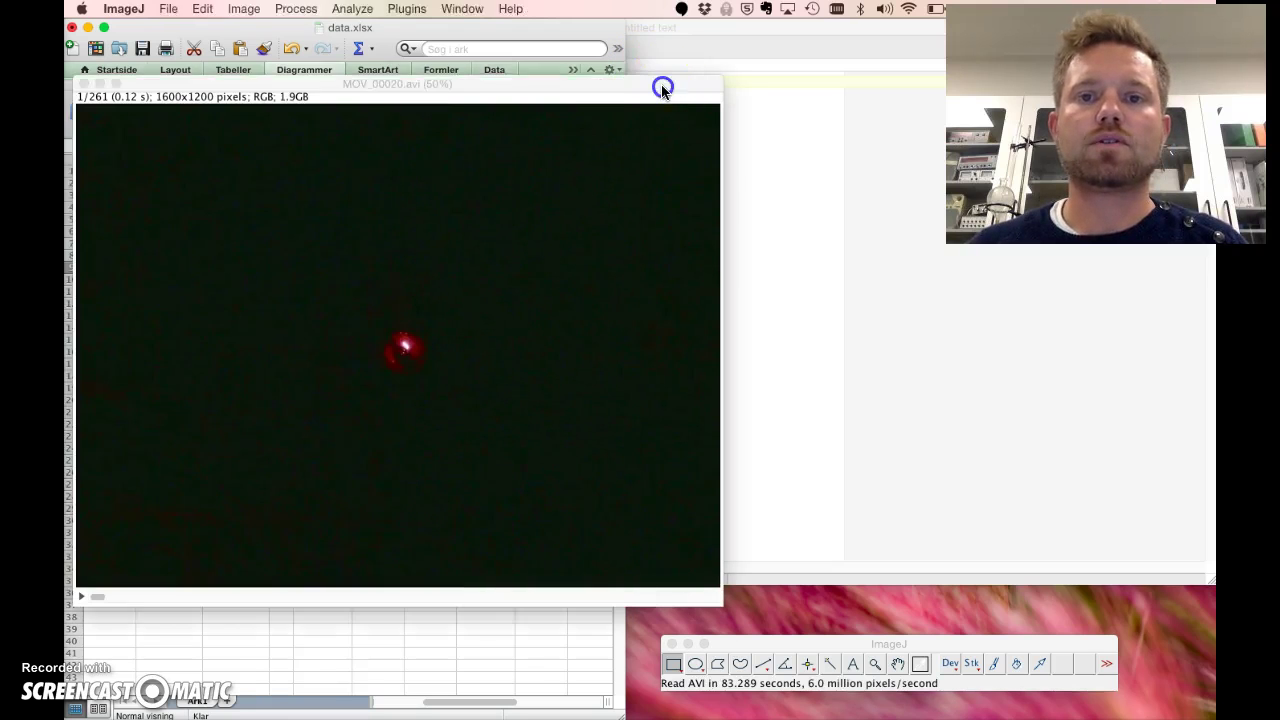
left_click_drag(606, 91, 808, 105)
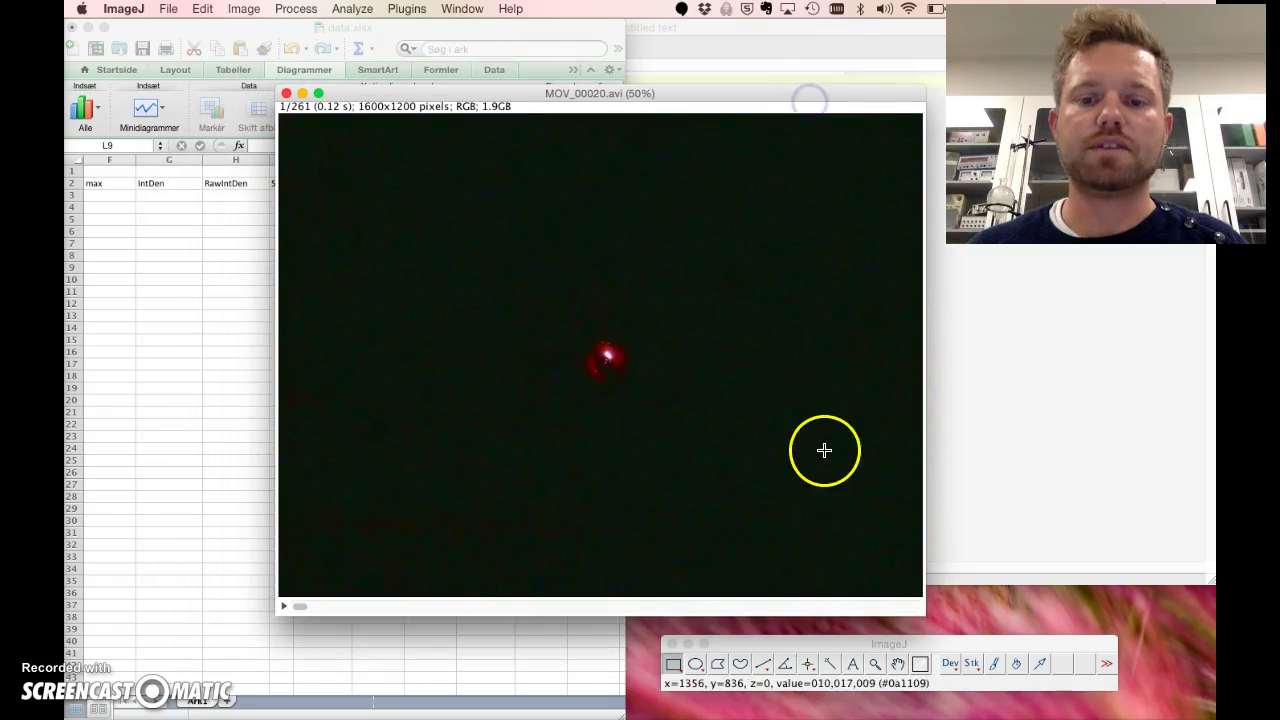
left_click(695, 664)
left_click_drag(461, 231, 749, 506)
left_click_drag(708, 272, 754, 236)
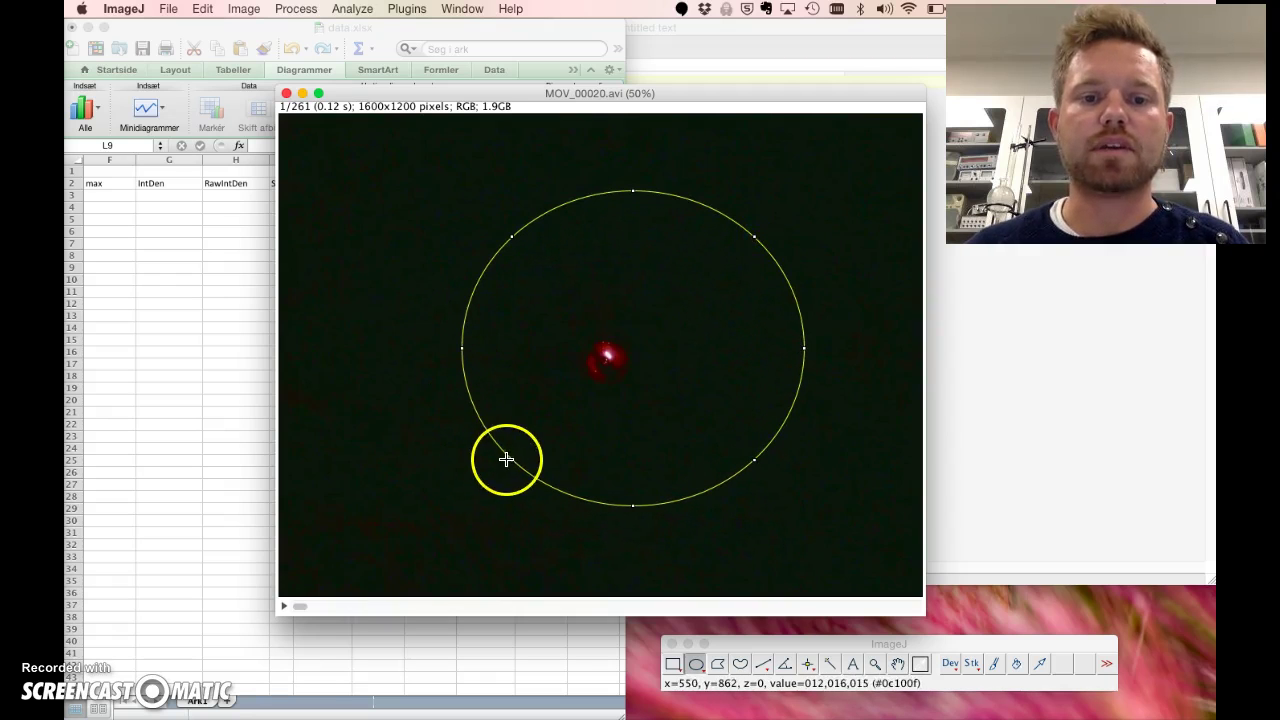
Enlarge the oval selection around the bulb and run Measure Stack on all frames of MOV_00020.avi
left_click_drag(510, 461, 481, 497)
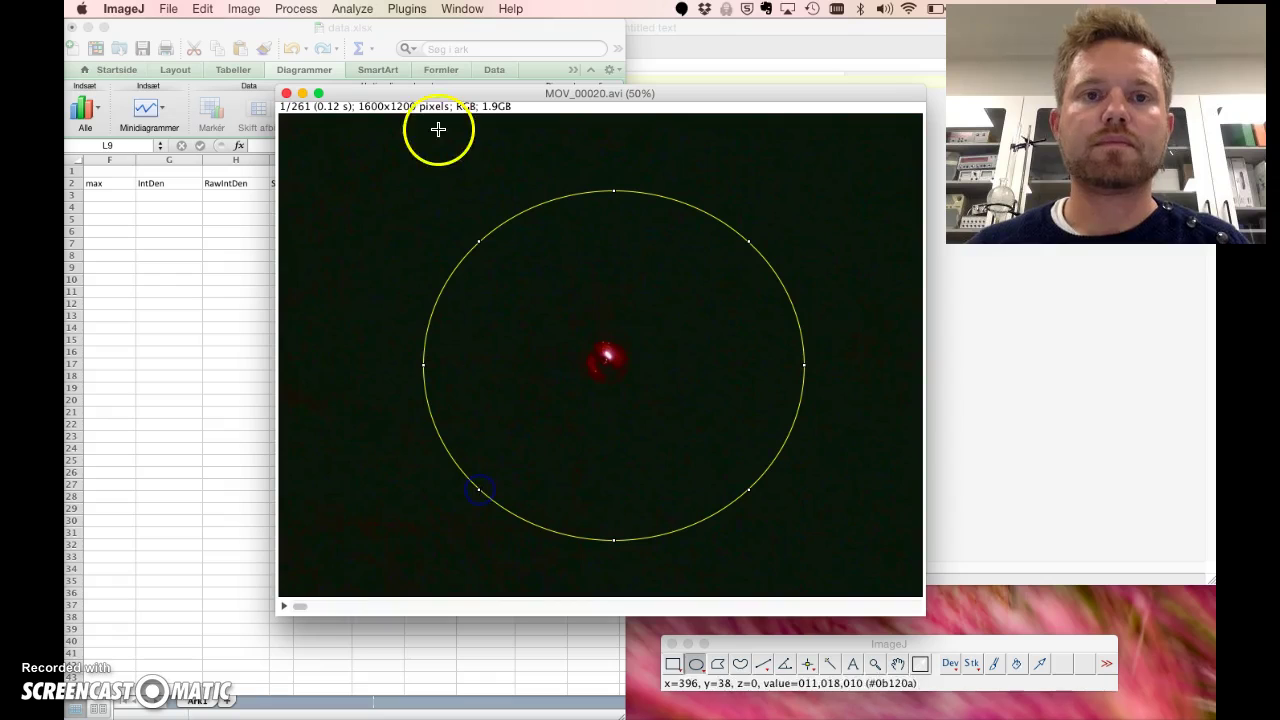
left_click(408, 9)
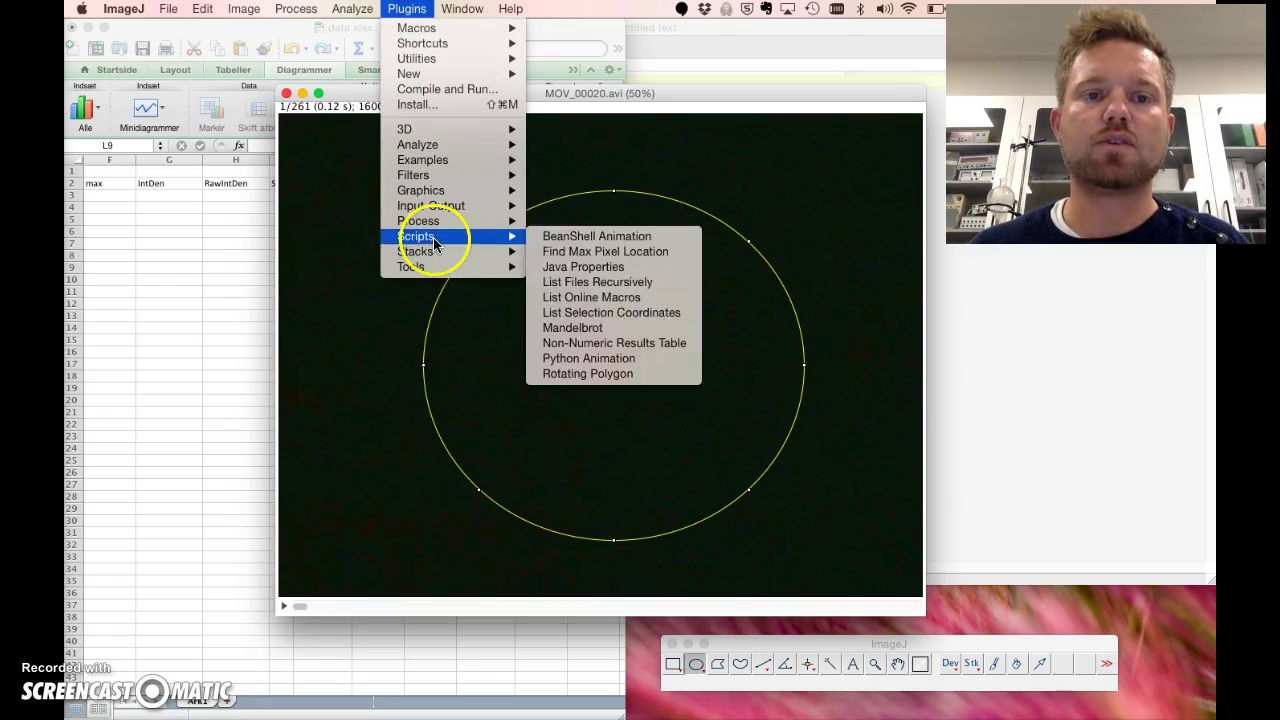
mouse_move(436, 252)
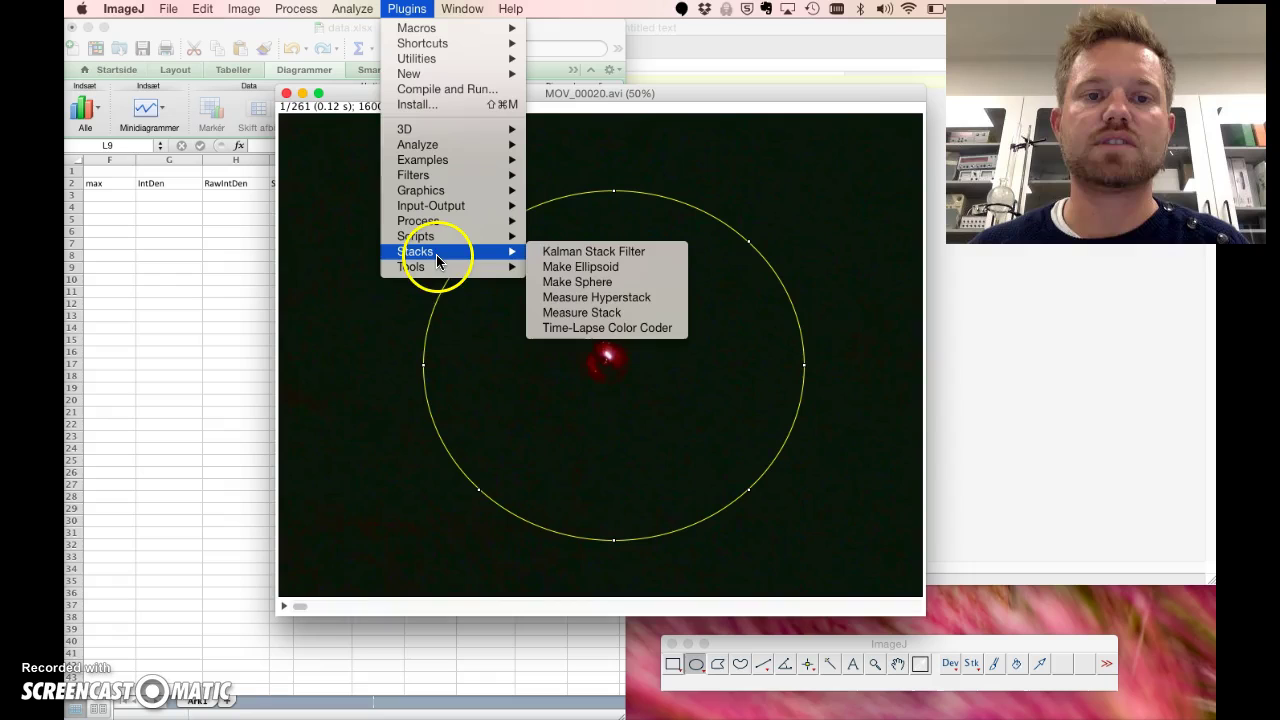
left_click(609, 313)
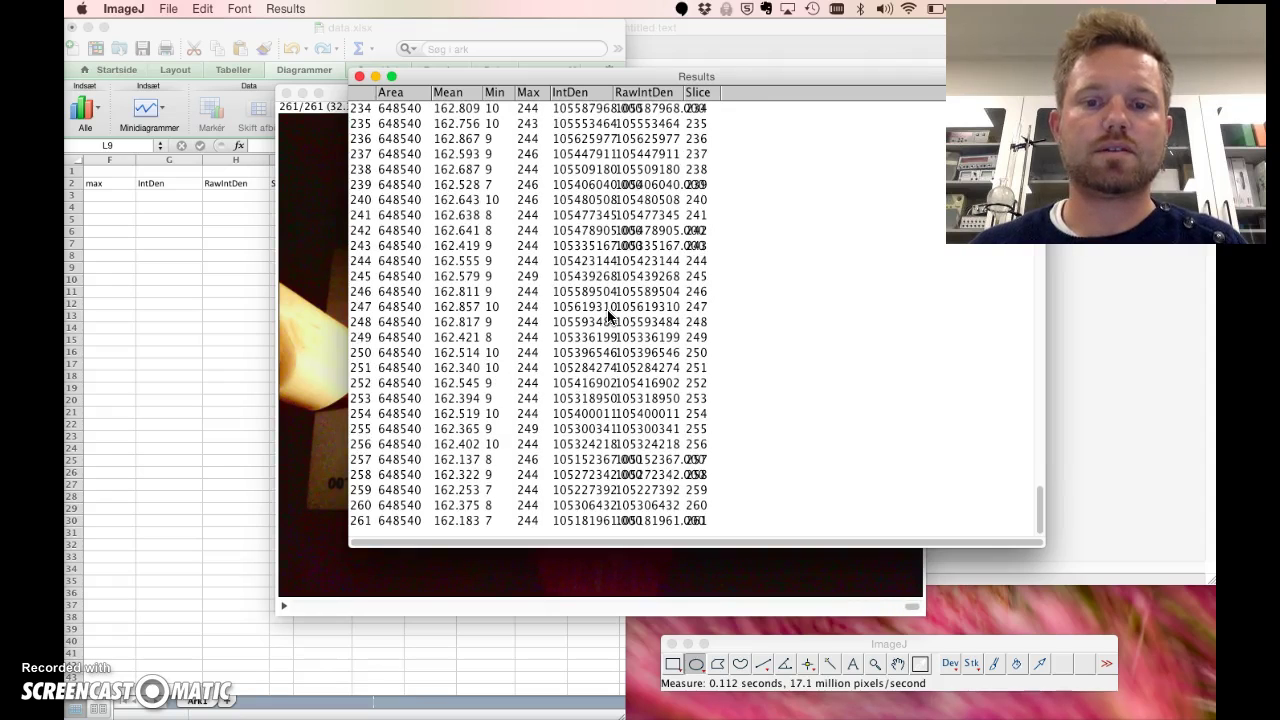
Copy all rows of the Results table and paste them into the empty TextWrangler document
left_click(608, 313)
key("super+a")
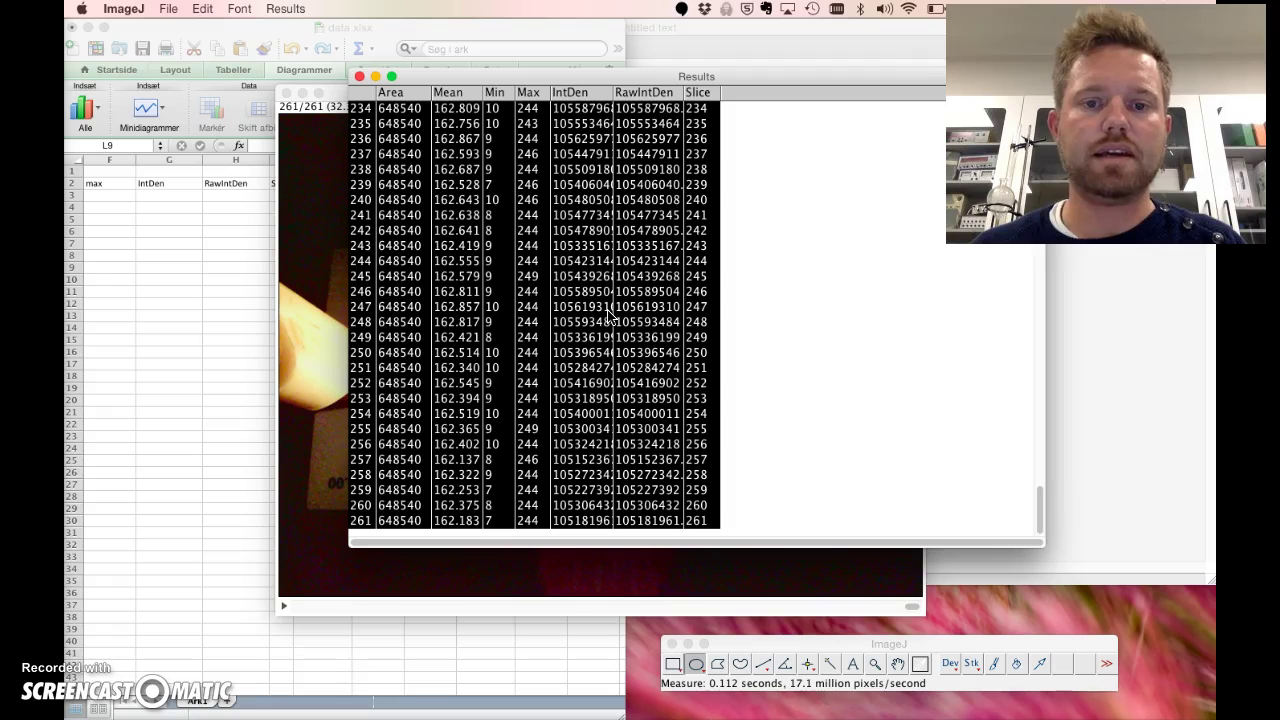
key("super+c")
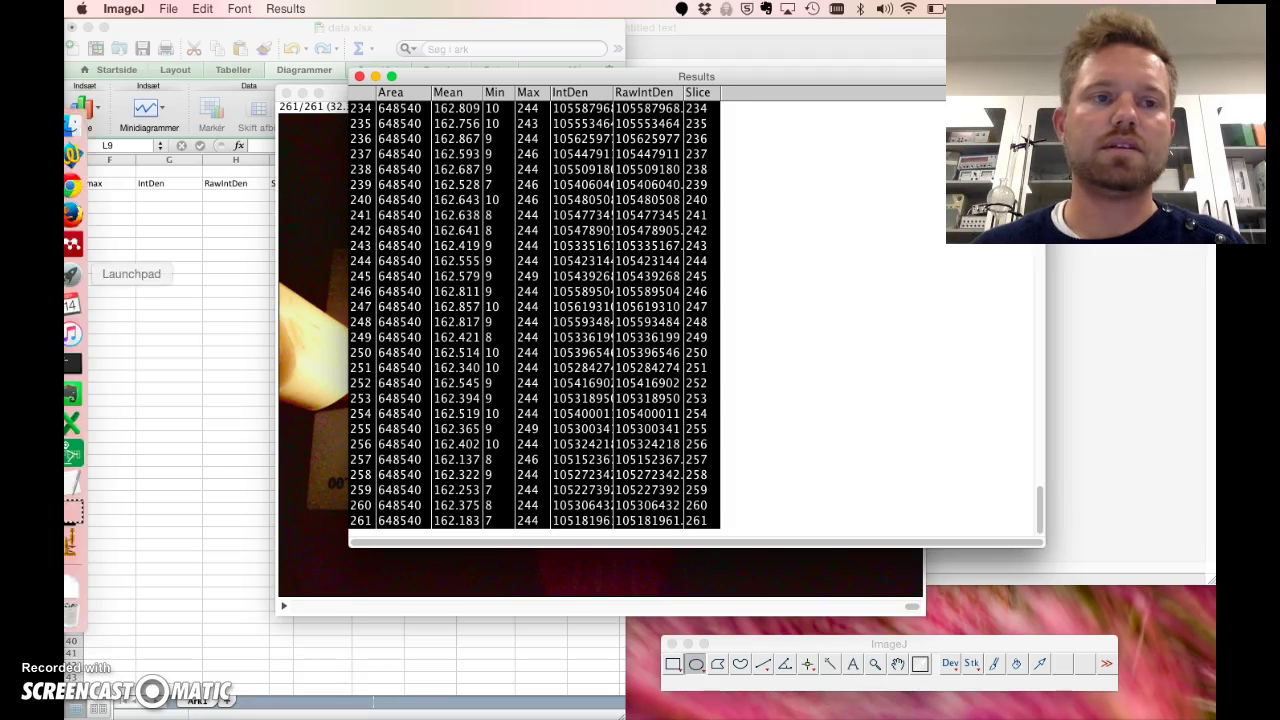
left_click(82, 162)
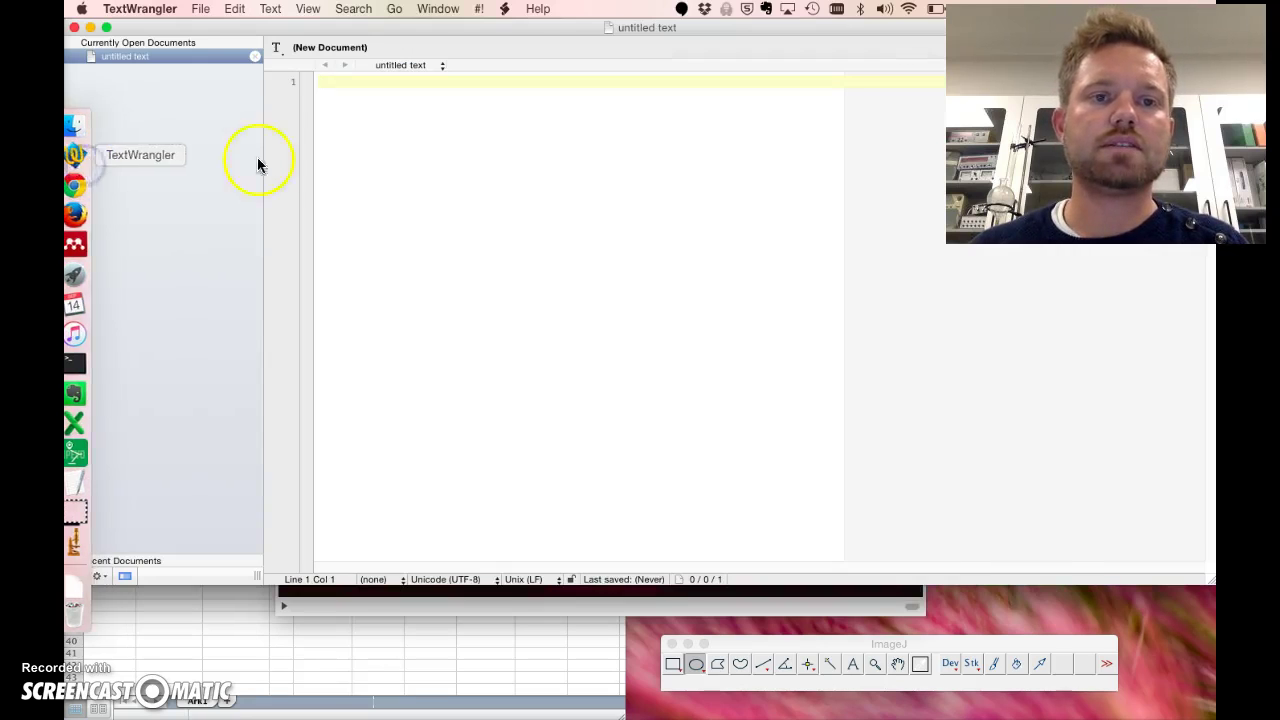
key("super+v")
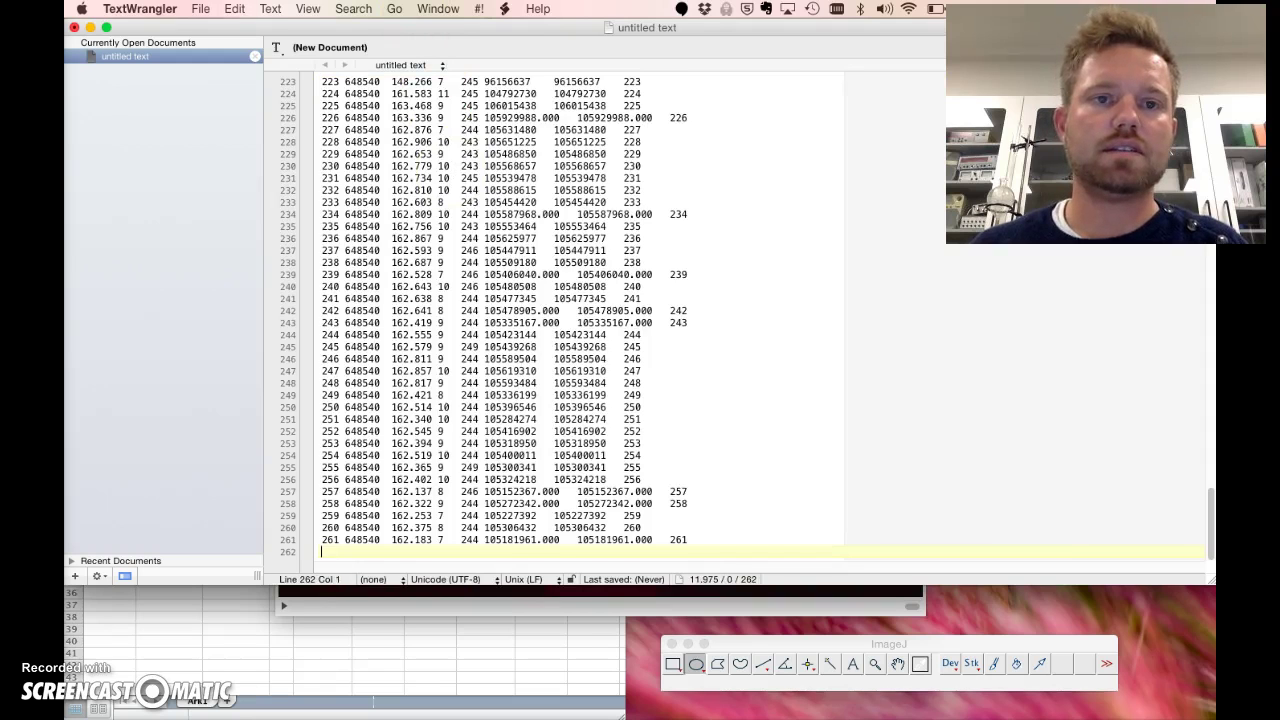
Replace every period with a comma throughout the pasted measurements and close the Find dialog
left_click(353, 8)
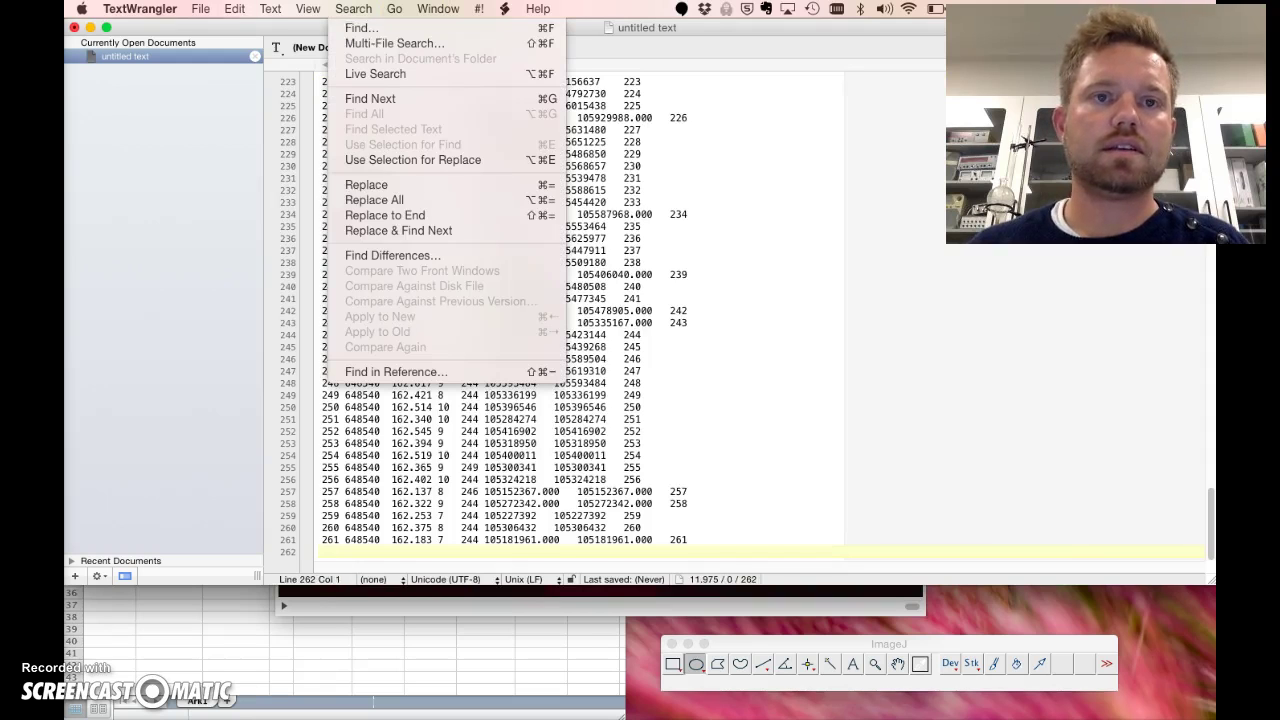
left_click(352, 28)
left_click(501, 325)
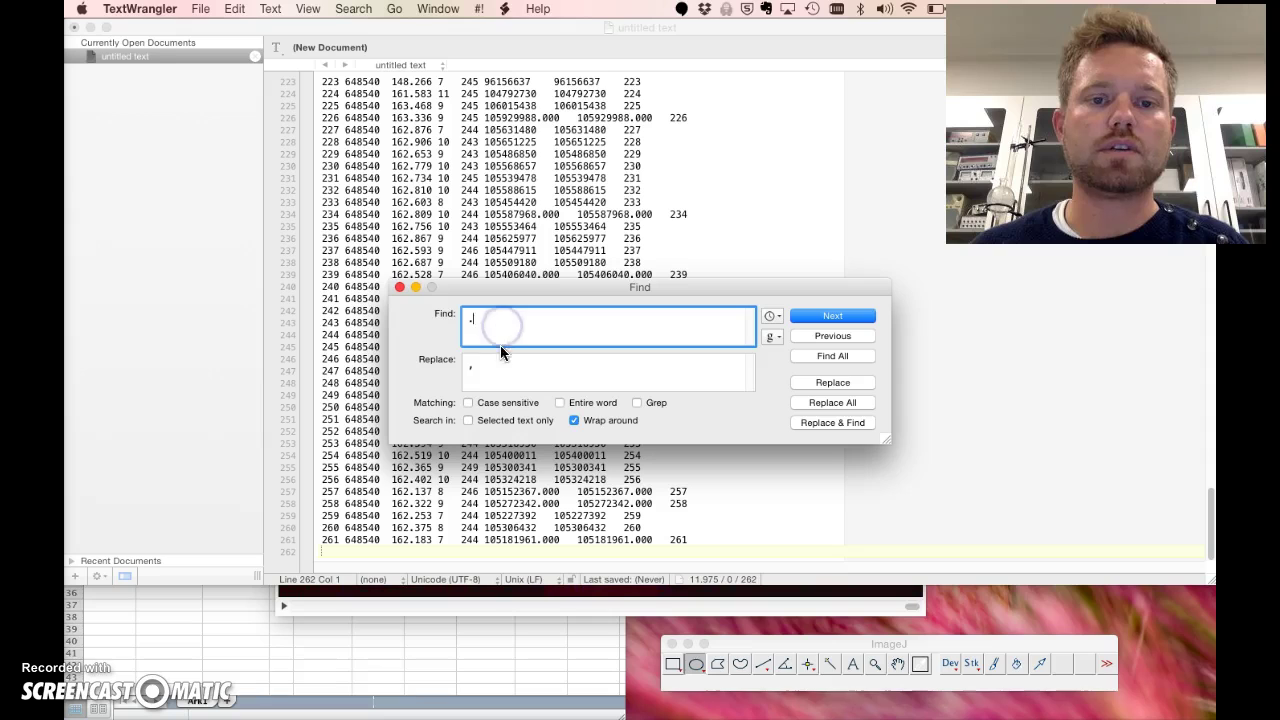
left_click(494, 359)
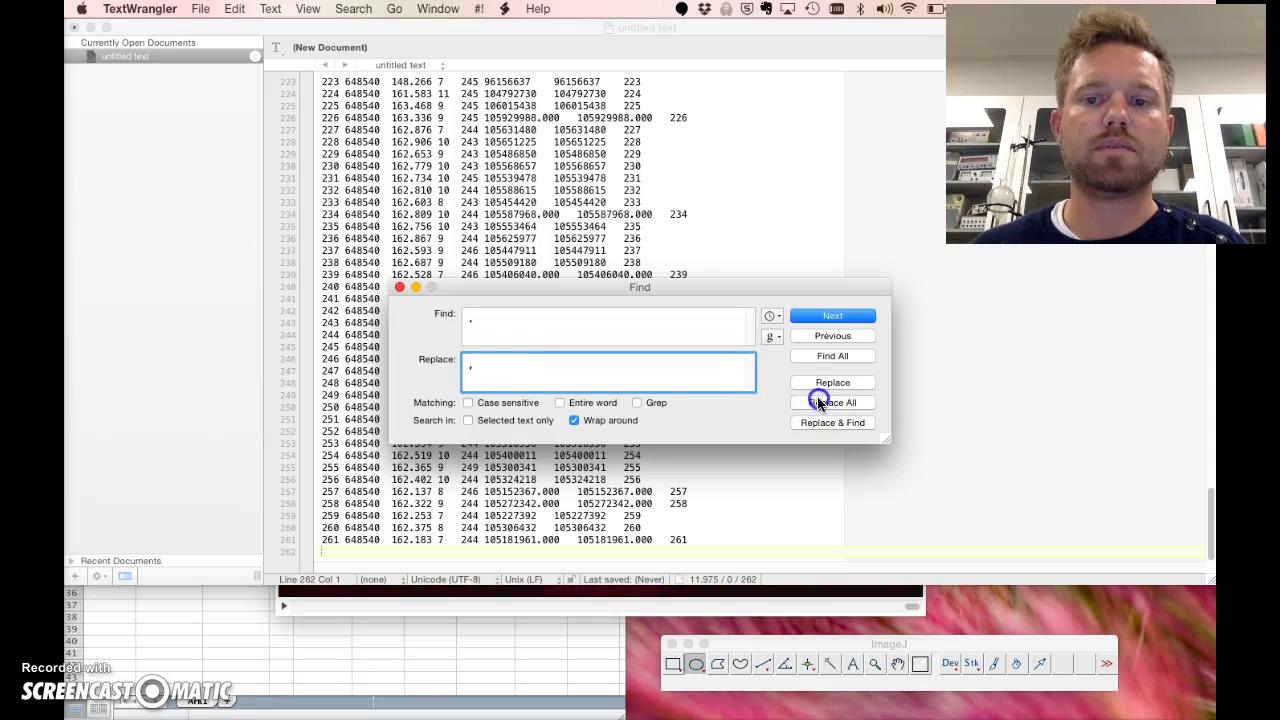
left_click(400, 288)
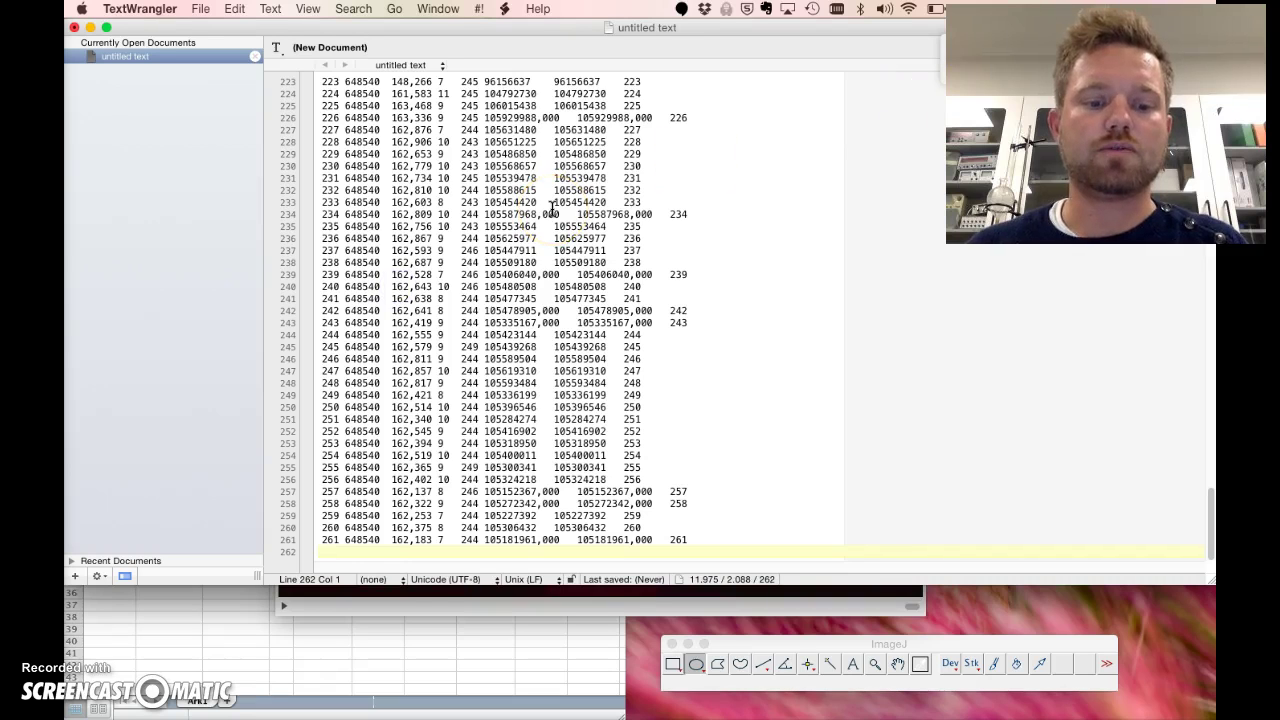
Copy all the converted measurements, switch to Excel and paste them into data.xlsx starting at B3
key("super+a")
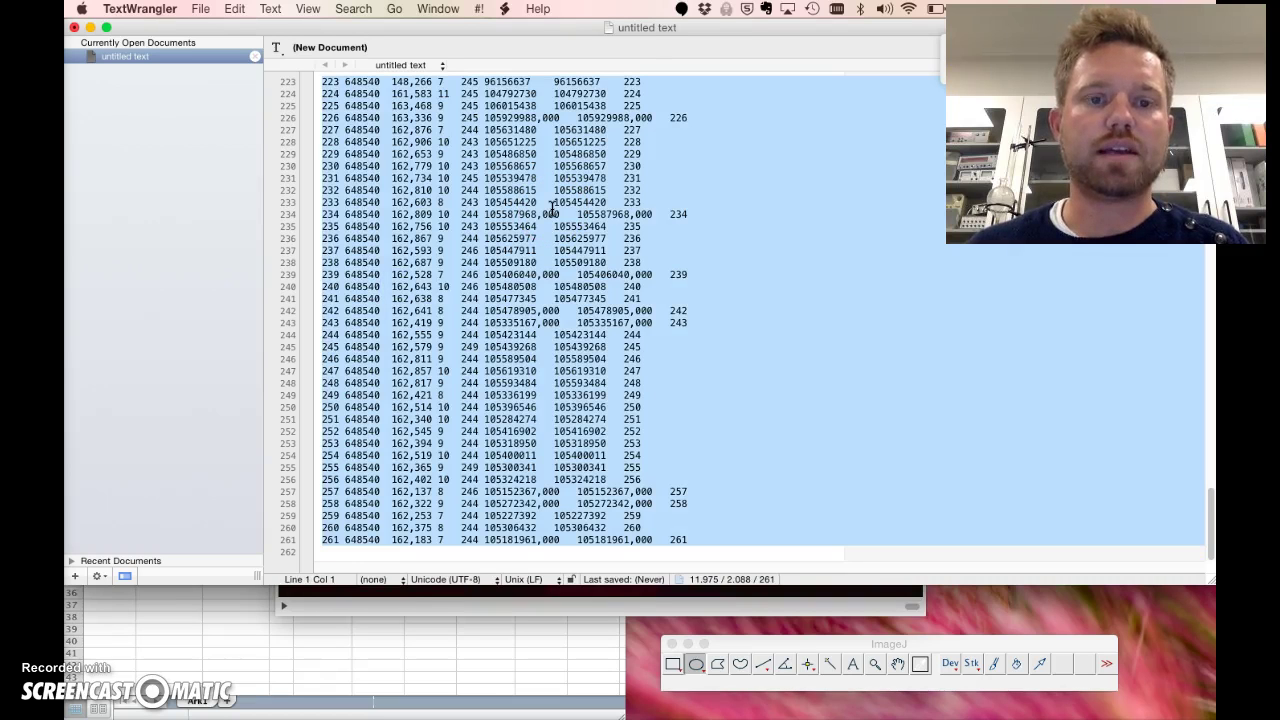
left_click(304, 637)
scroll(214, 312, "left", 5)
left_click(171, 200)
key("super+v")
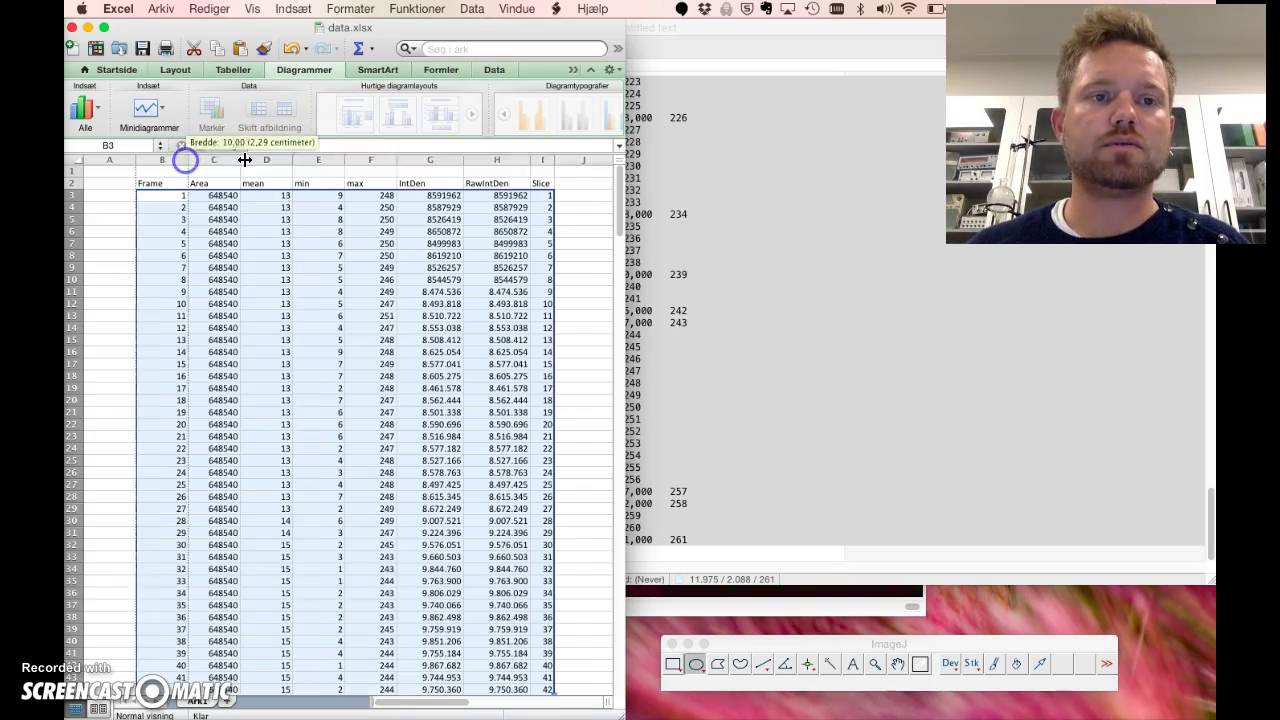
Fit the widths of the Frame, RawIntDen and Slice columns to their contents
double_click(185, 160)
left_click(511, 162)
double_click(511, 162)
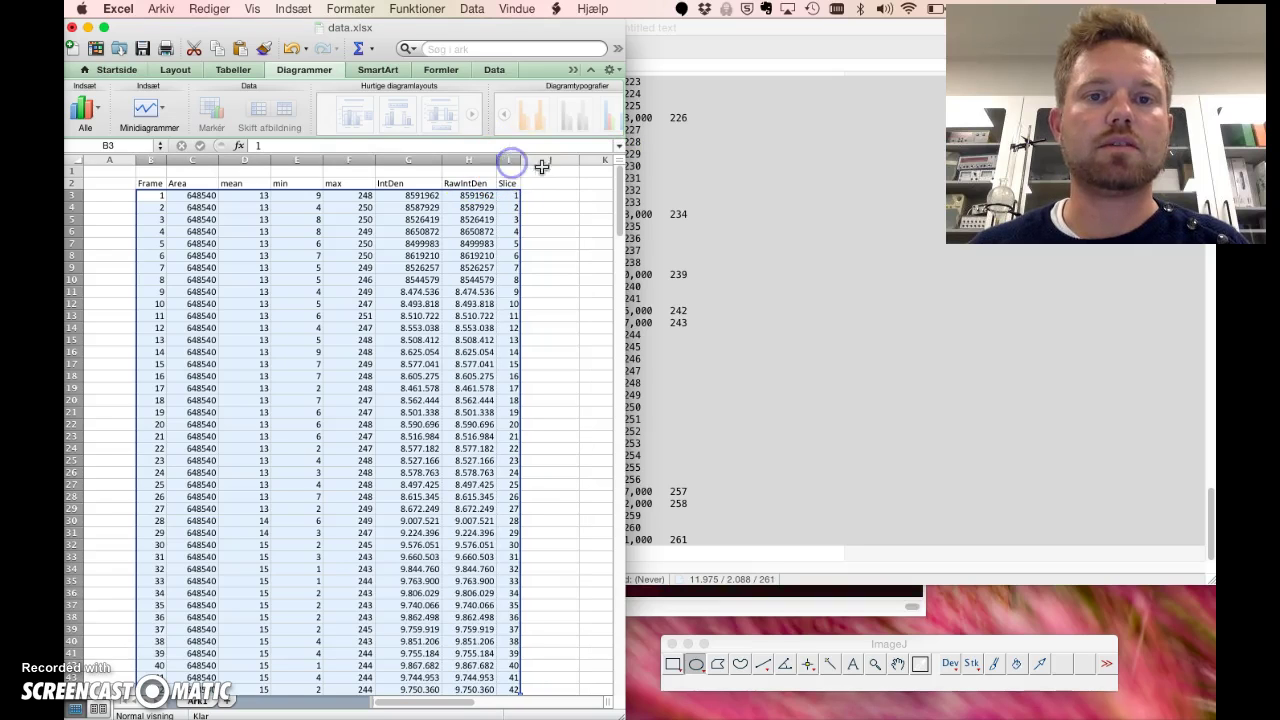
double_click(520, 160)
Repeat the IntDen column next to Slice by entering =G2 in J2, filling it down the data rows and narrowing column J
left_click(529, 184)
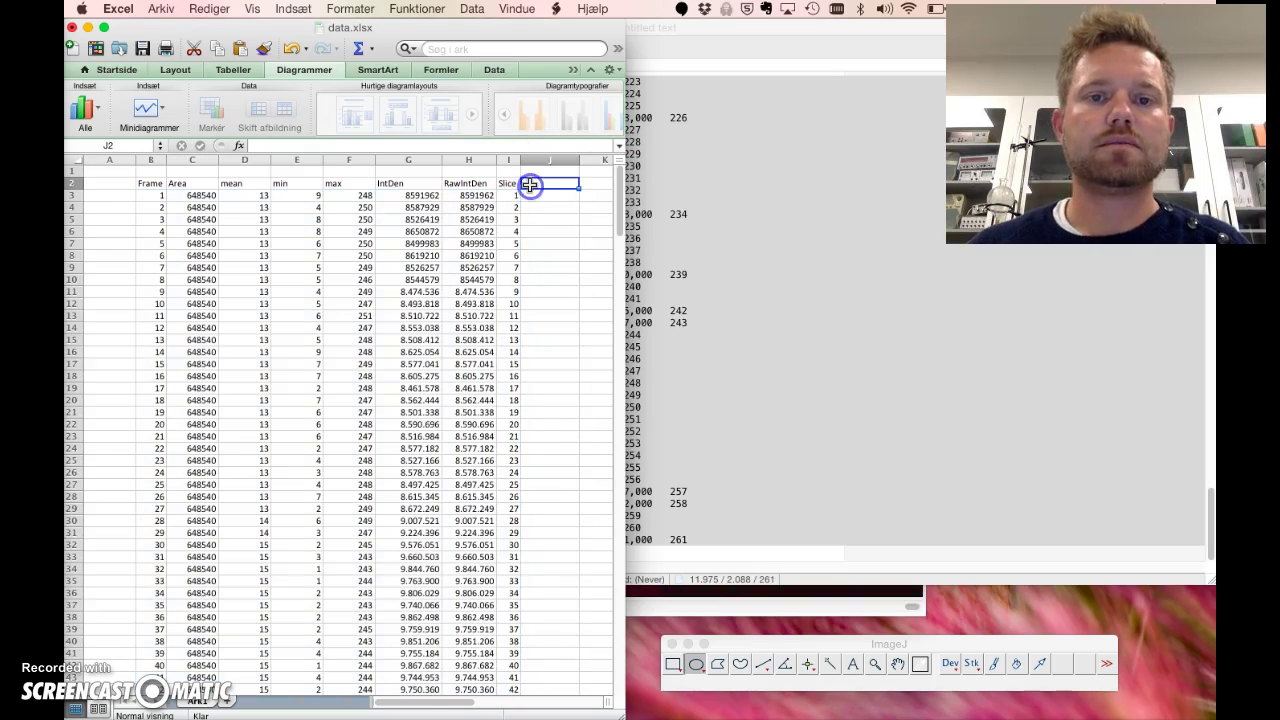
type("=")
left_click(414, 182)
key("Return")
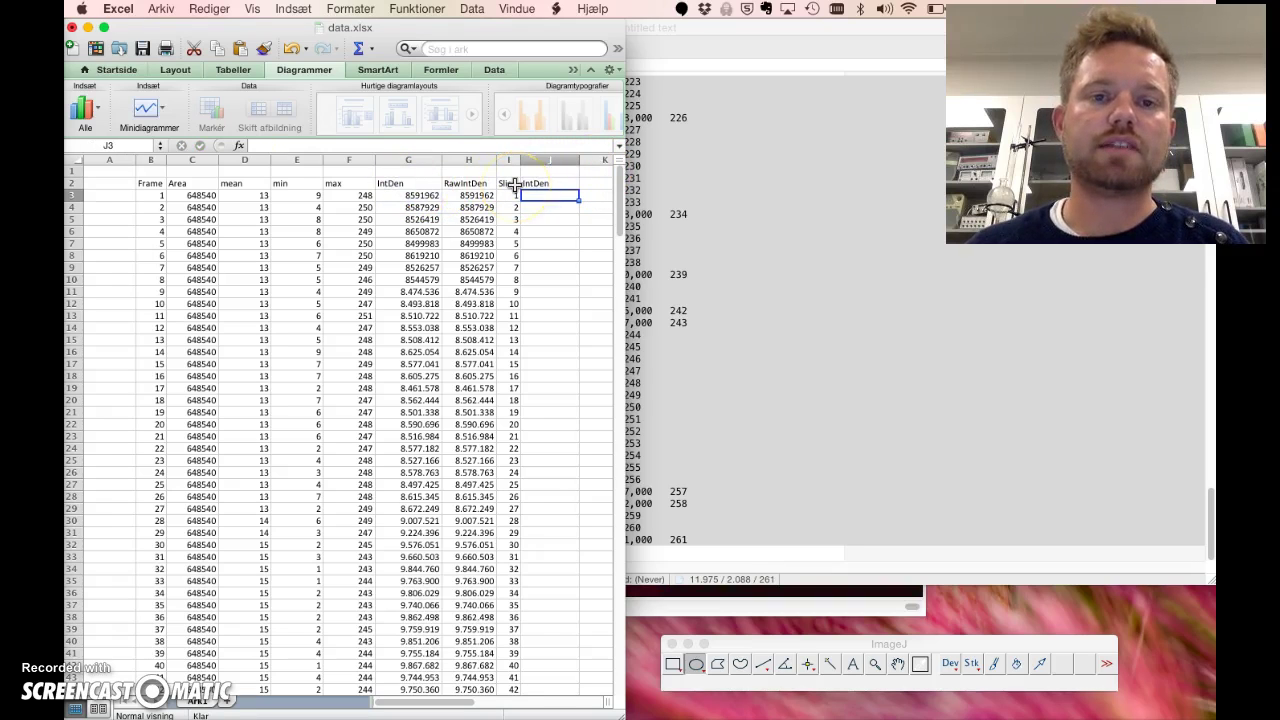
left_click(564, 182)
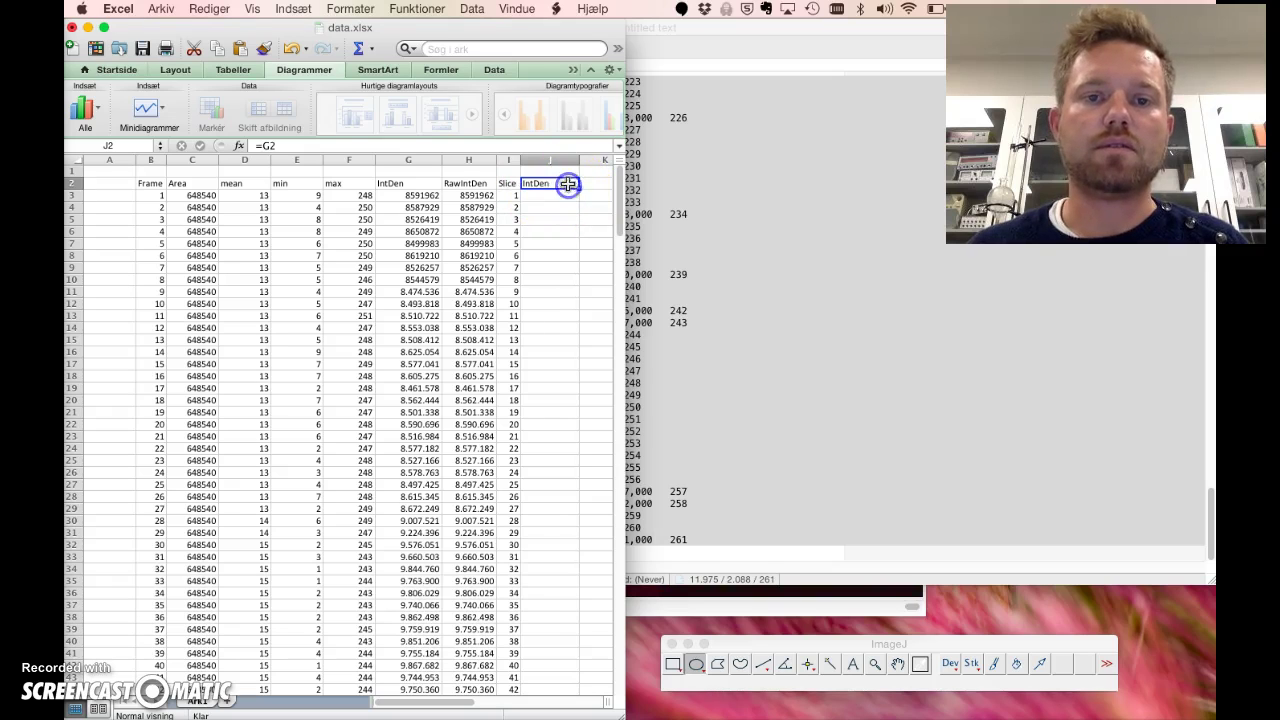
double_click(577, 190)
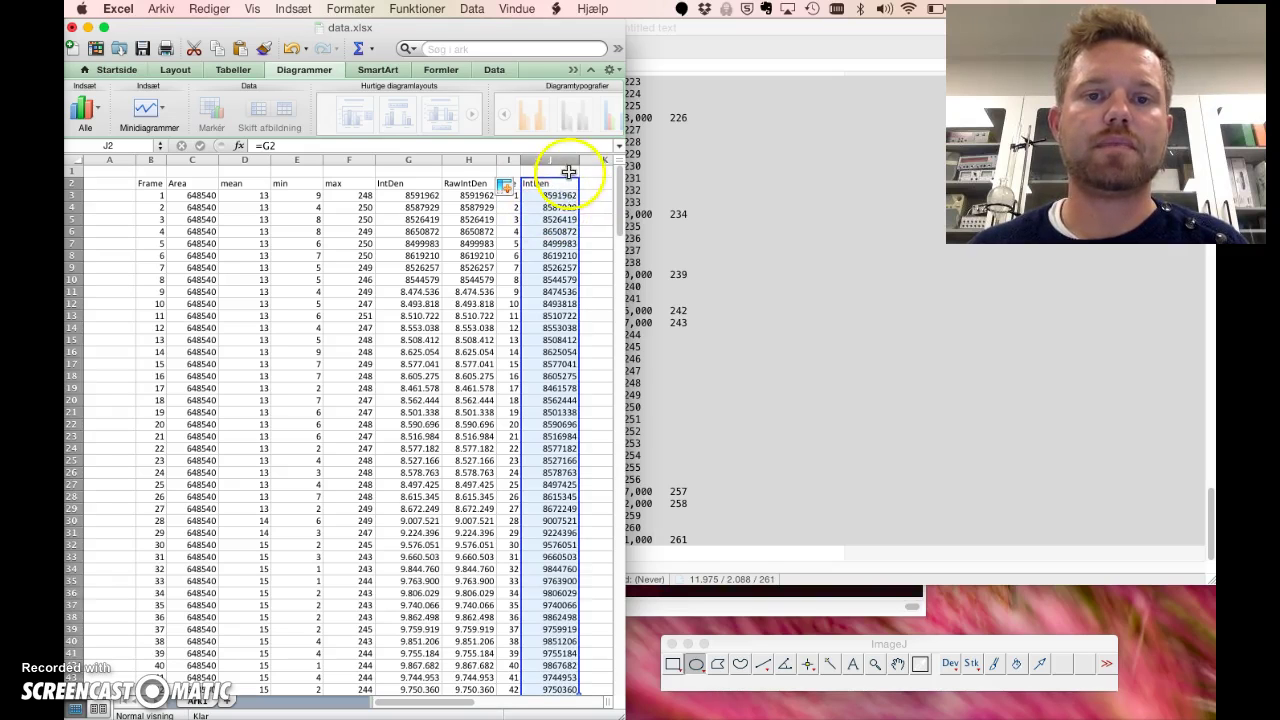
left_click_drag(581, 160, 571, 160)
left_click(585, 195)
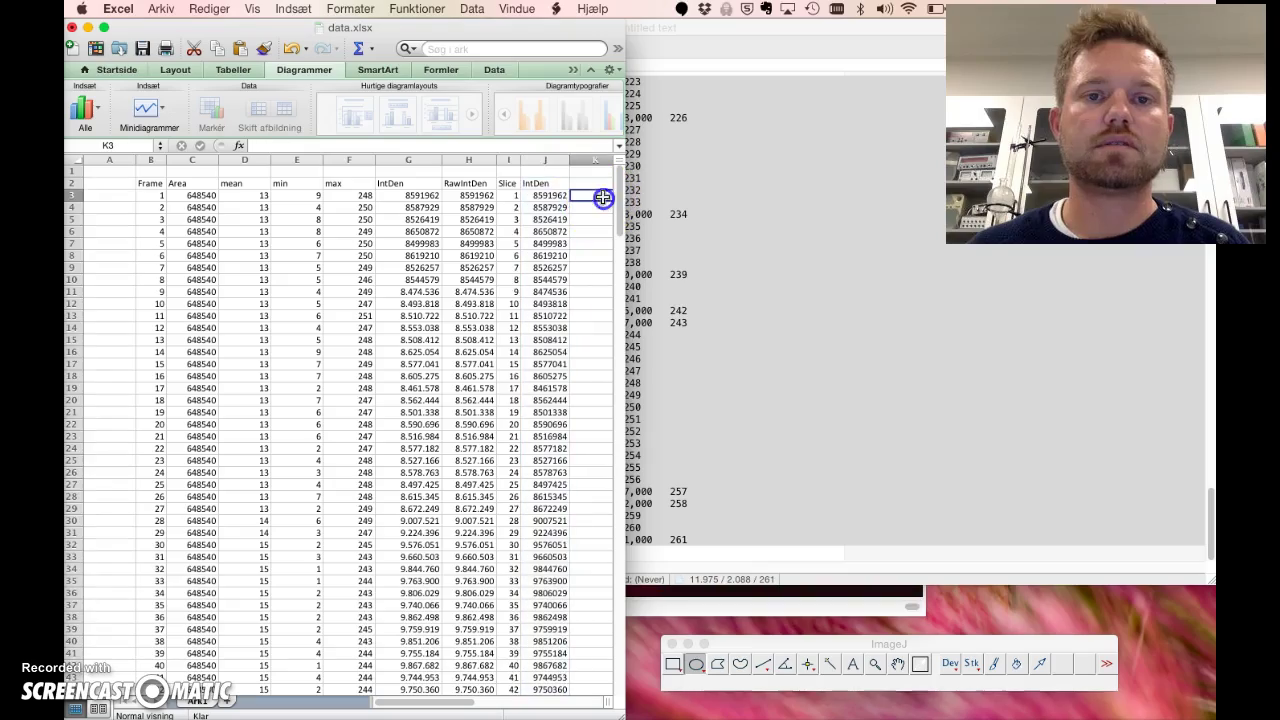
Insert a scatter chart with markers (Punktdiagram med mærker) from the Slice and IntDen data in I2:J263
left_click(507, 182)
scroll(534, 314, "down", 10)
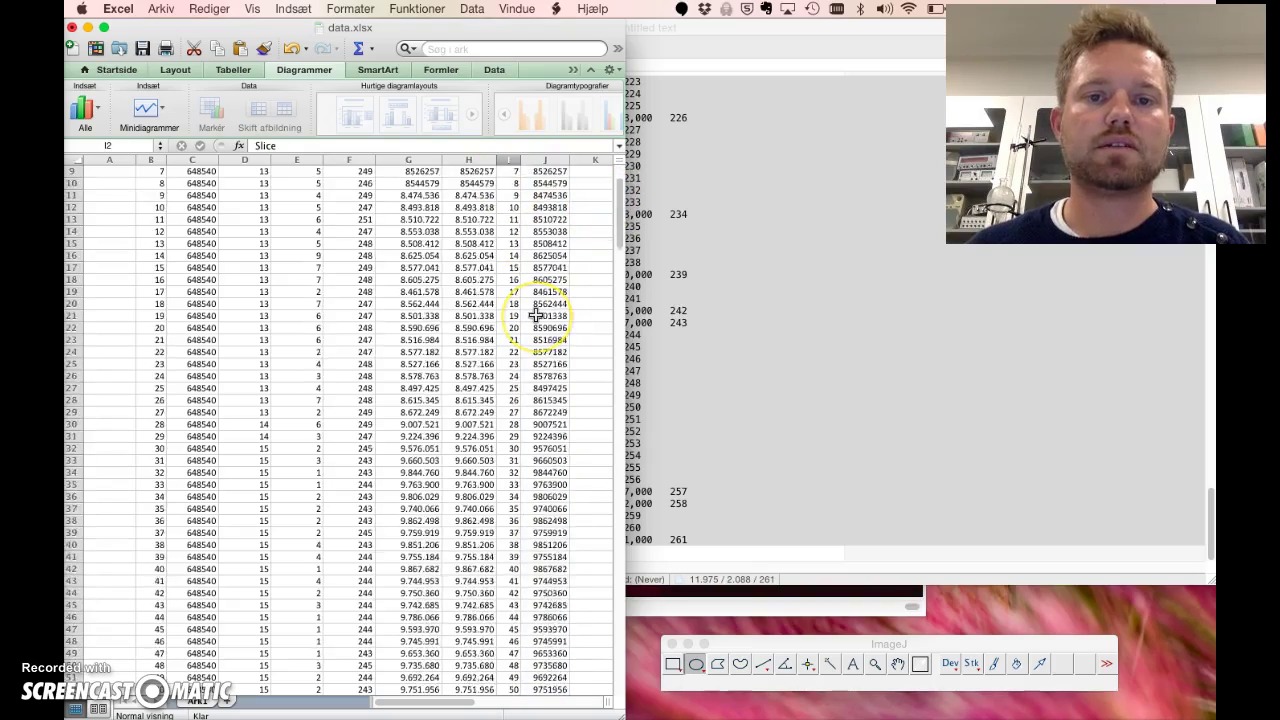
scroll(536, 315, "down", 20)
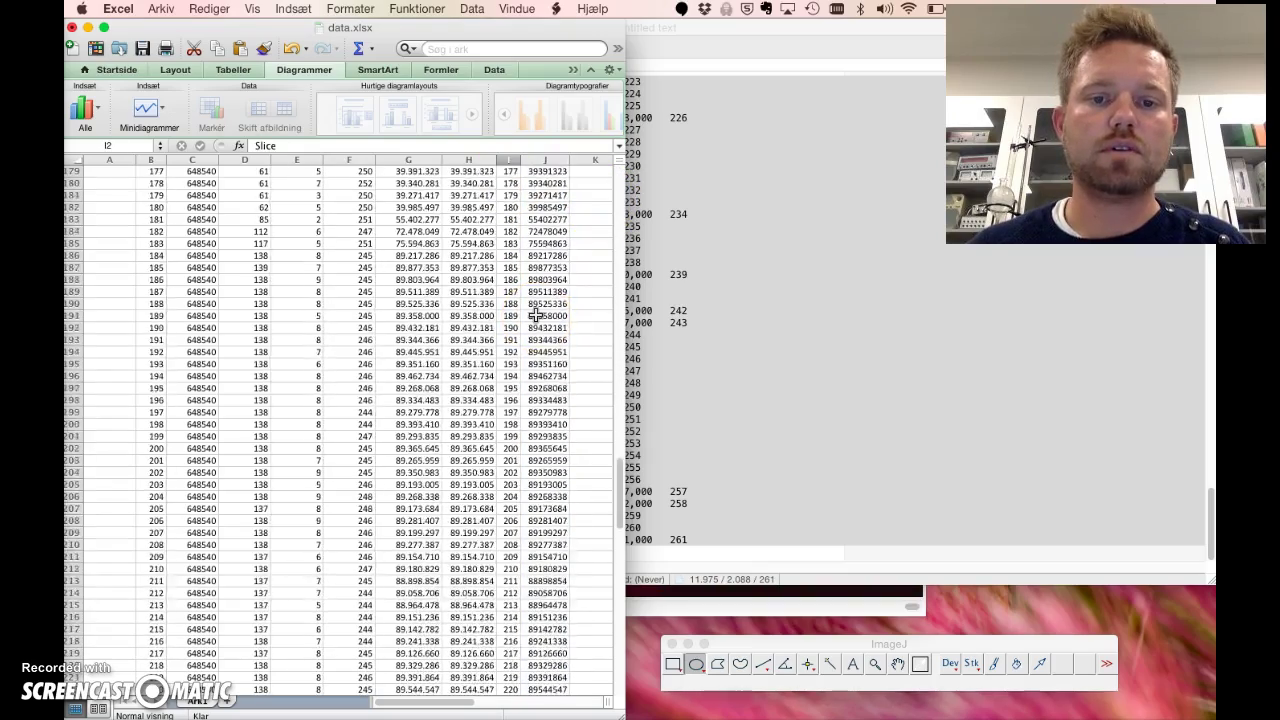
scroll(536, 315, "down", 11)
scroll(536, 315, "up", 6)
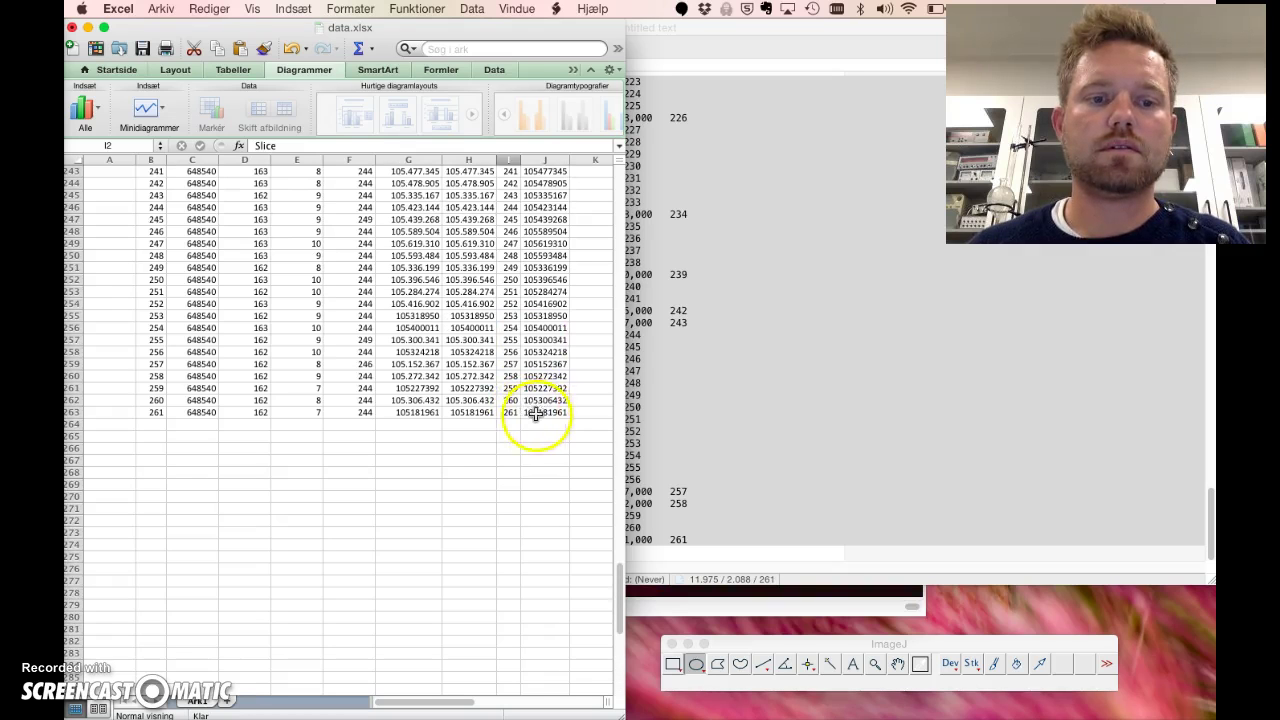
left_click(548, 412, "shift")
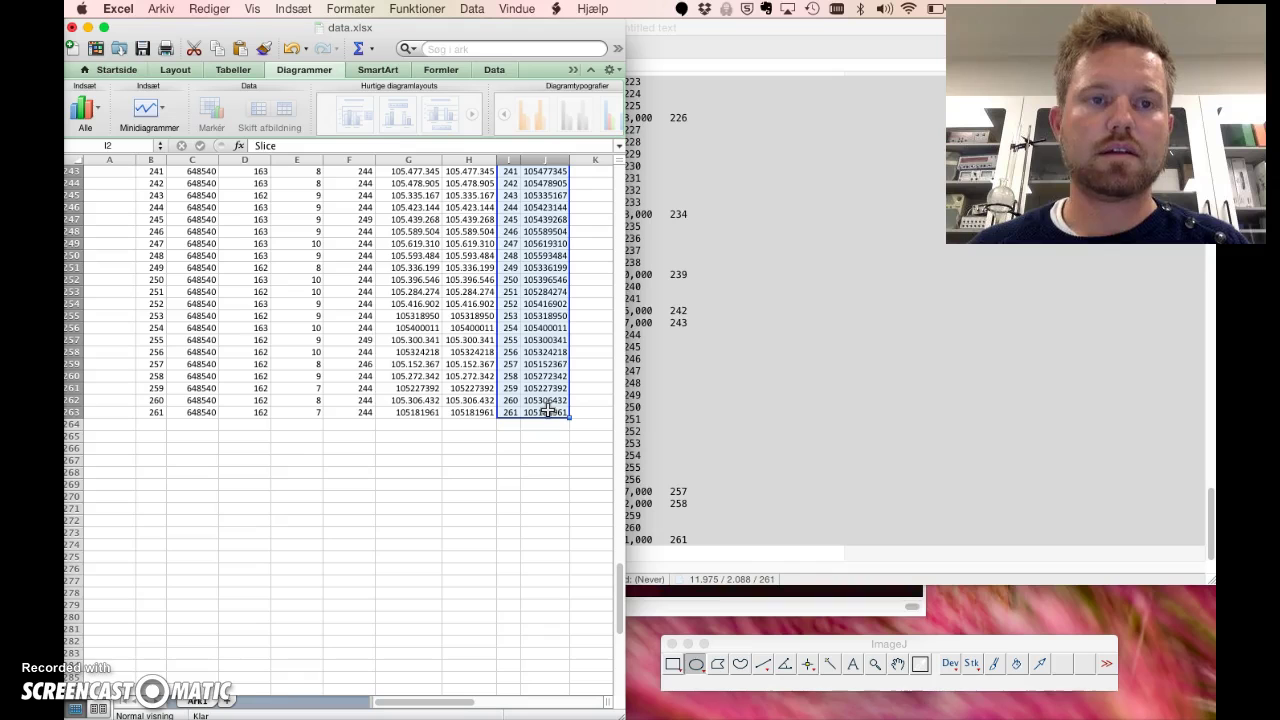
left_click(89, 113)
scroll(207, 210, "down", 15)
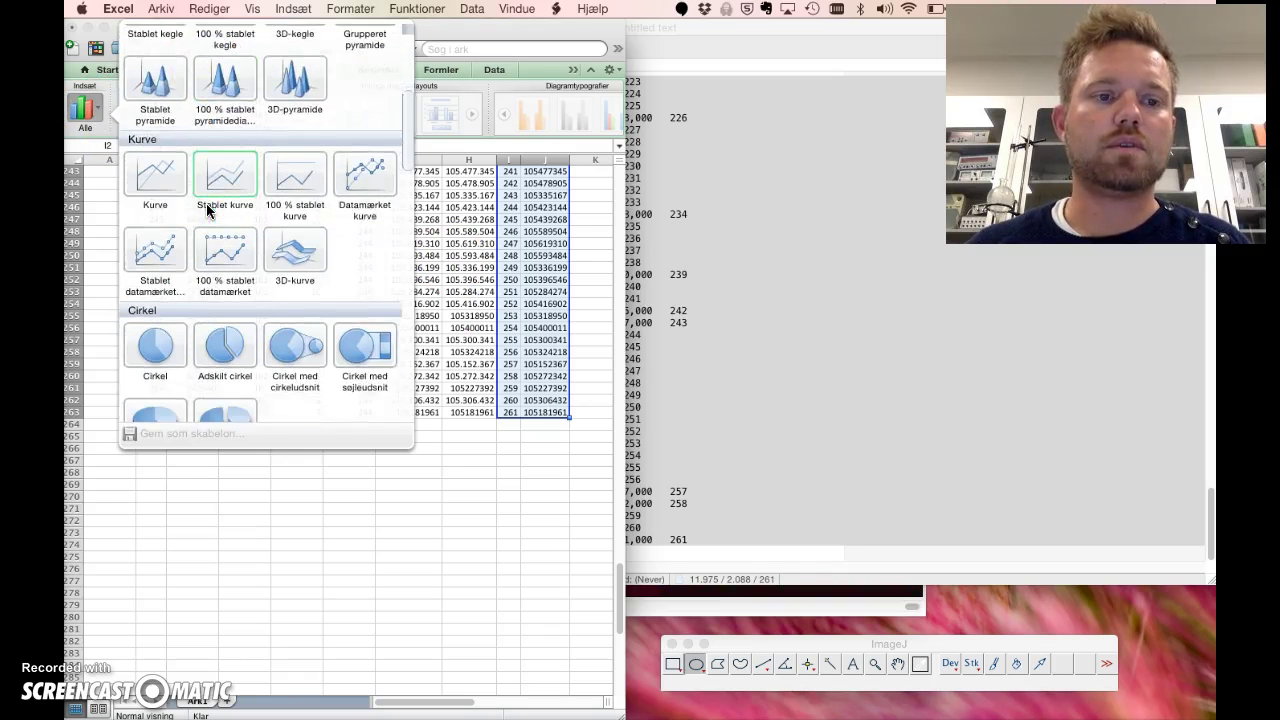
scroll(207, 210, "down", 8)
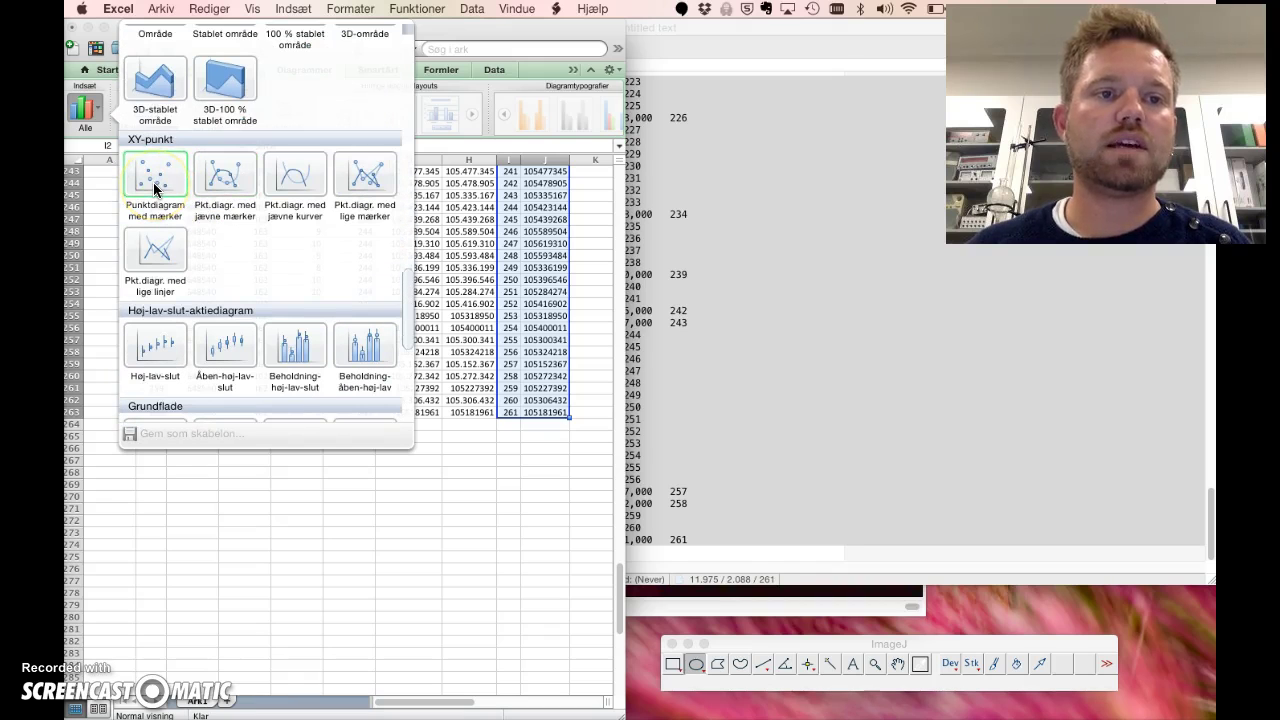
left_click(155, 186)
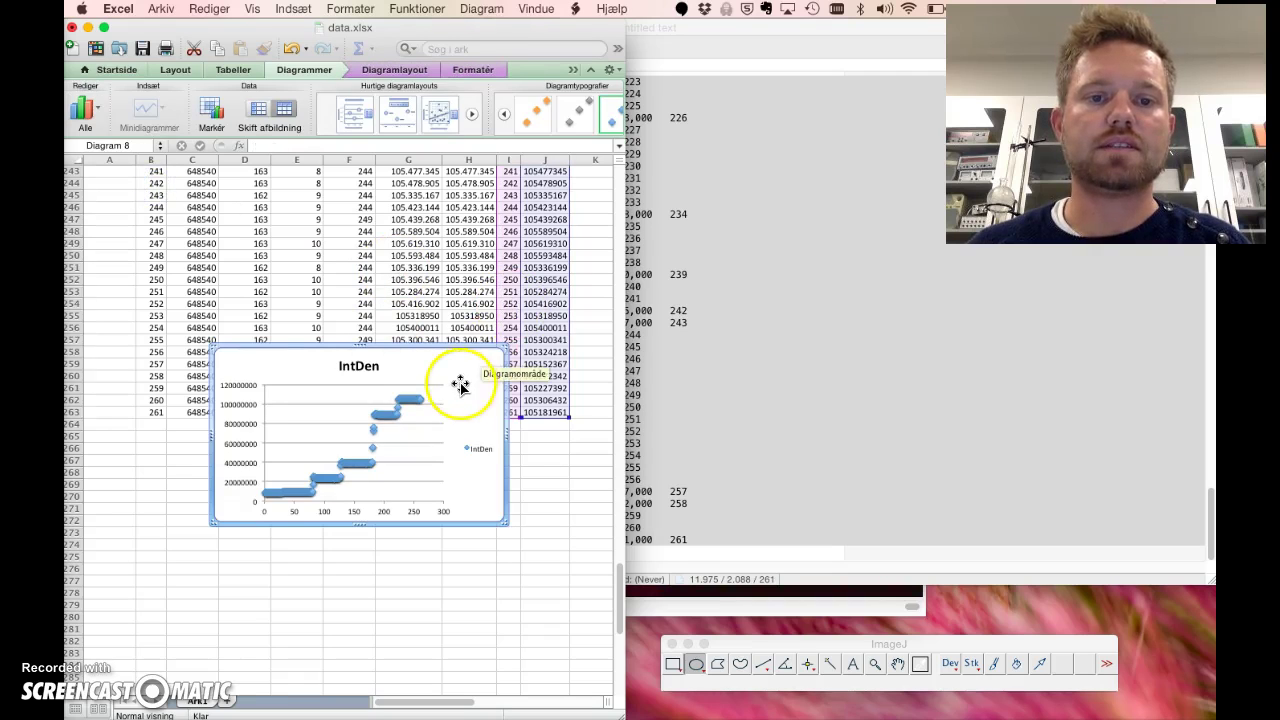
Cut the IntDen scatter chart, paste it at the start of the sheet and place it over the data from about row 3
left_click_drag(462, 372, 436, 237)
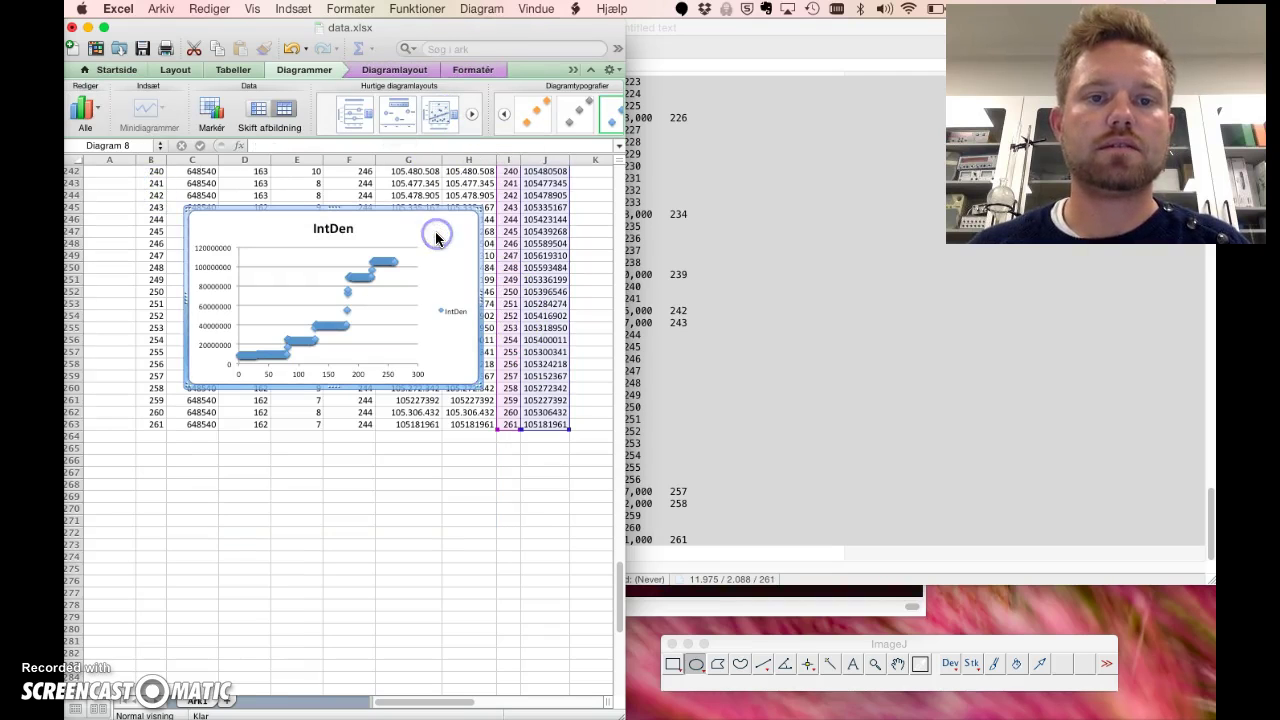
key("BackSpace")
scroll(435, 231, "up", 15)
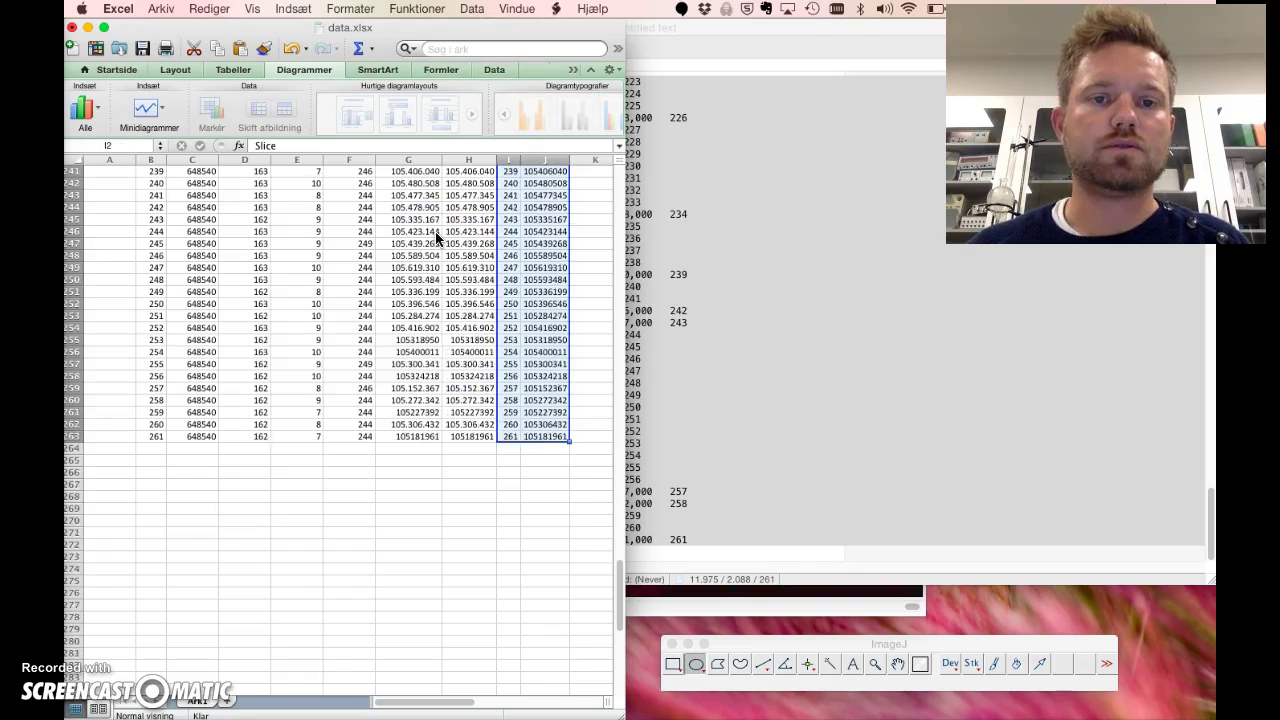
scroll(435, 231, "up", 15)
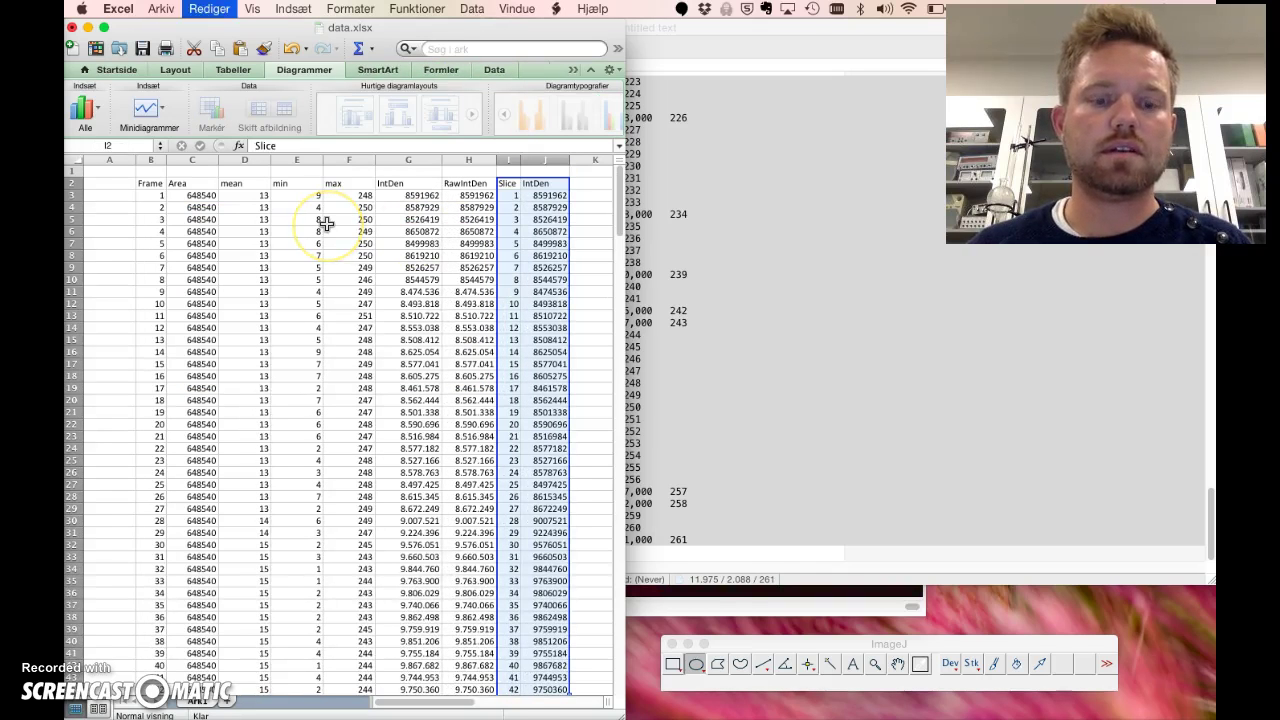
key("alt+F1")
left_click_drag(560, 177, 234, 206)
left_click(400, 243)
Compute the mean intensity for voltage 1 in M3 with the MIDDEL function over the IntDen values J3:J27
scroll(479, 267, "right", 3)
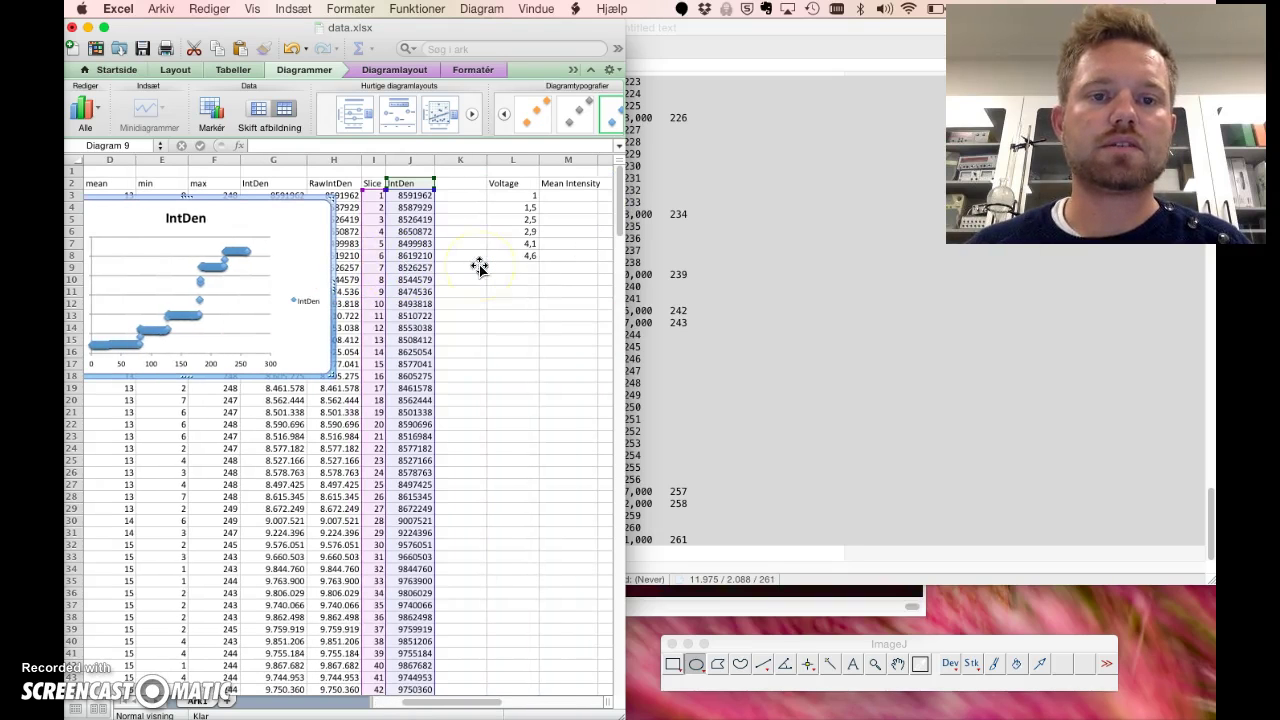
left_click(571, 198)
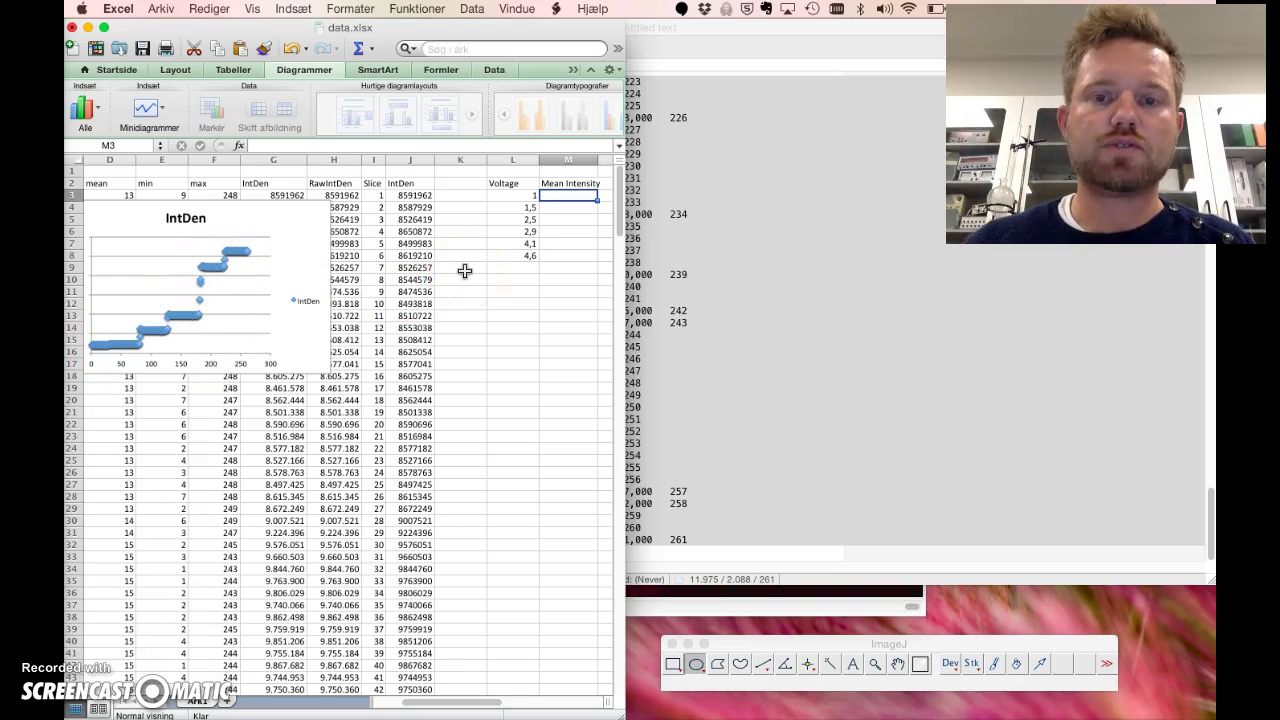
type("=")
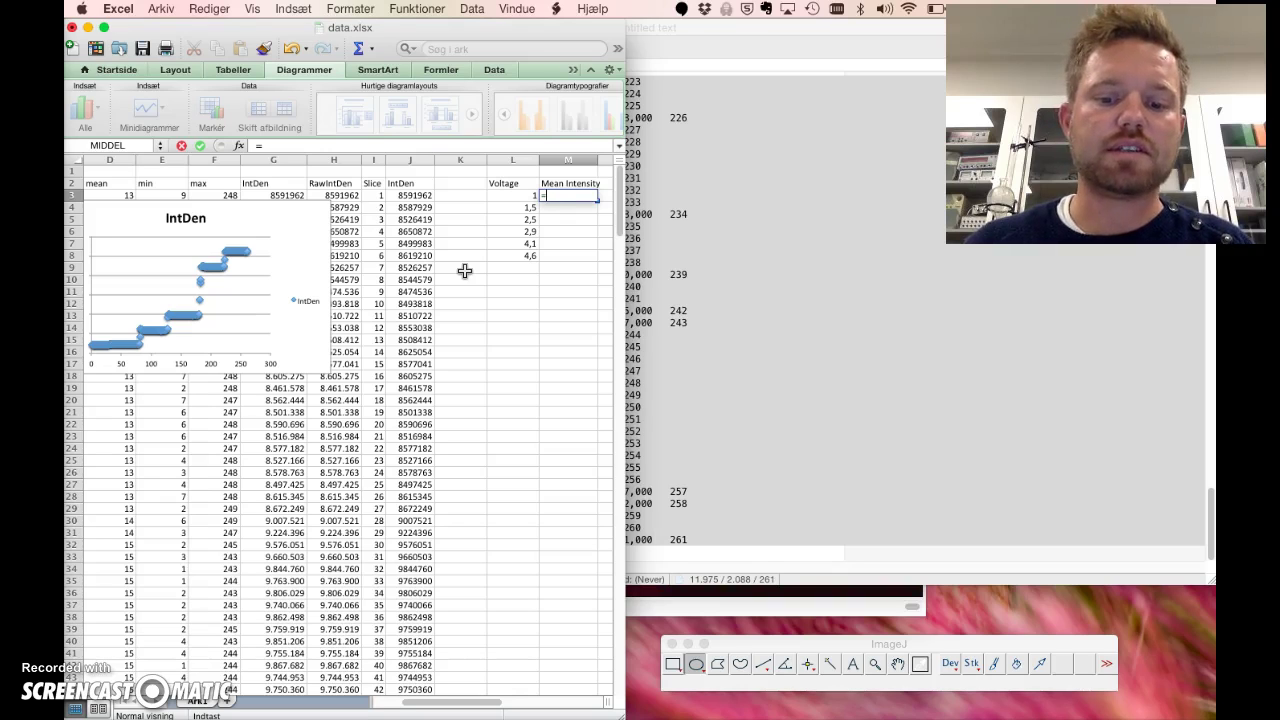
type("MIDDEL")
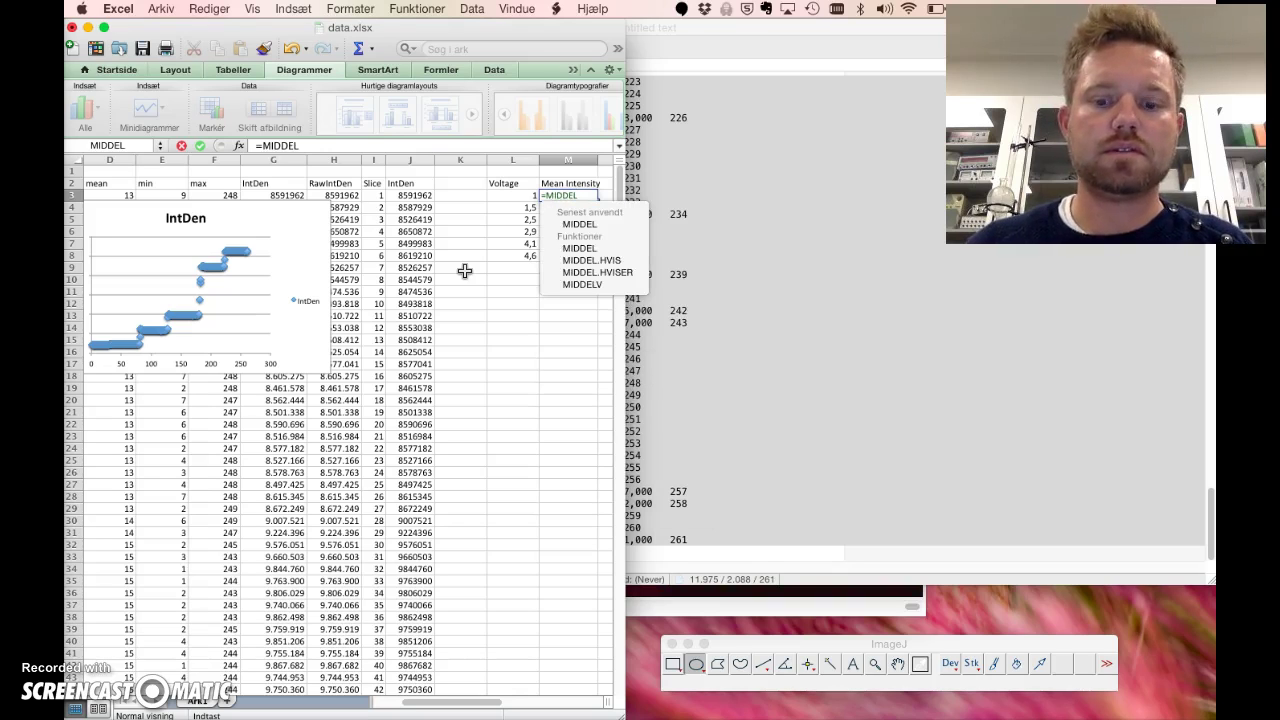
type("(")
left_click_drag(414, 195, 421, 465)
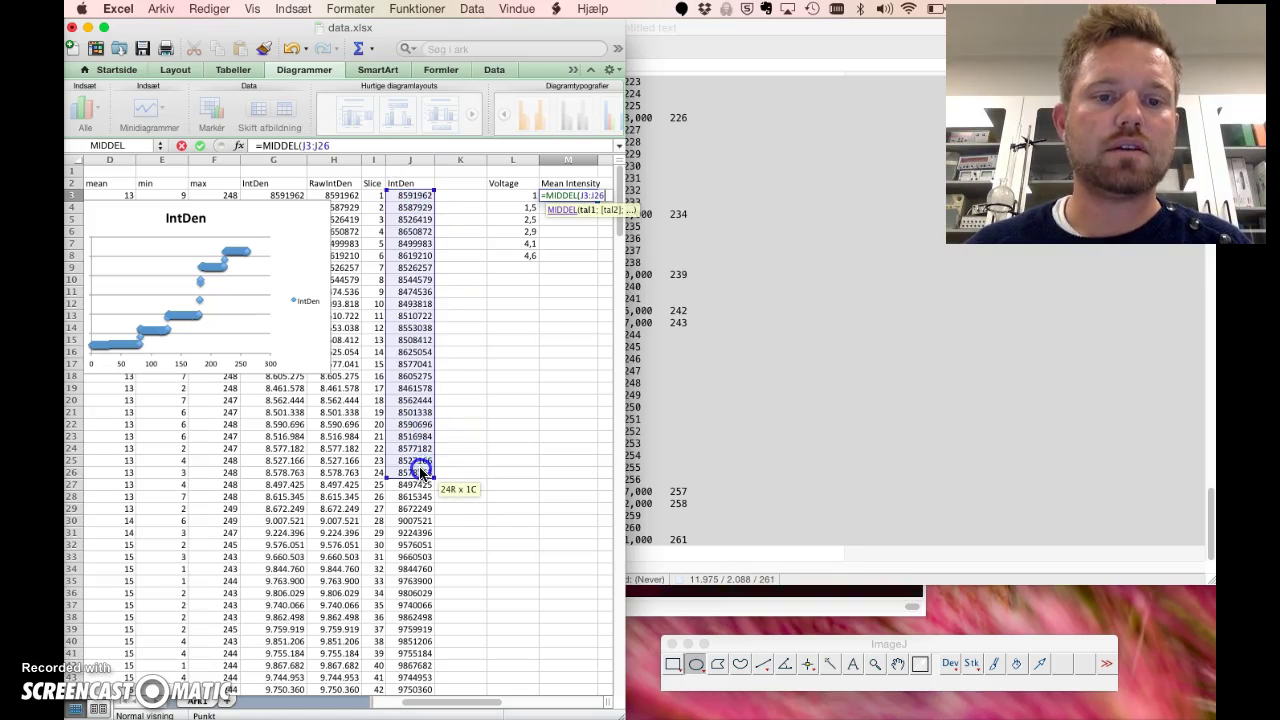
left_click_drag(420, 485, 420, 485)
key("Return")
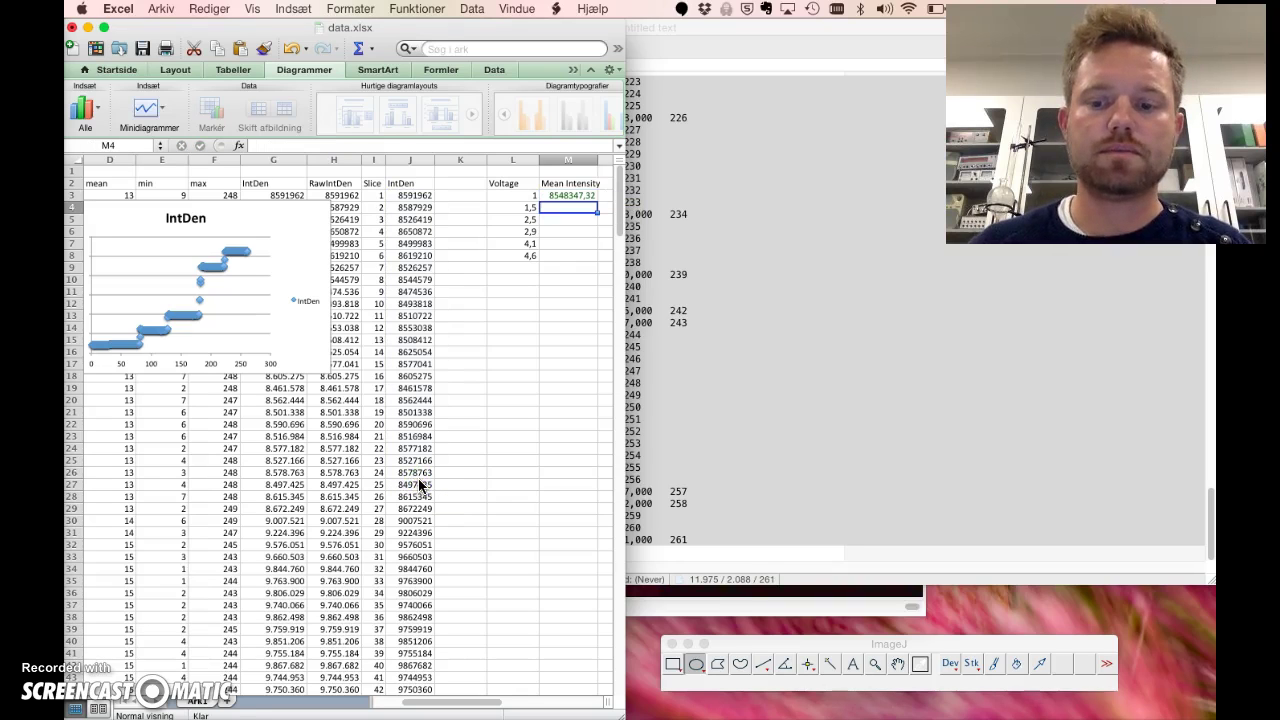
Enter a formula in M4 for voltage 1,5 that references the IntDen range J33:J79
type("=")
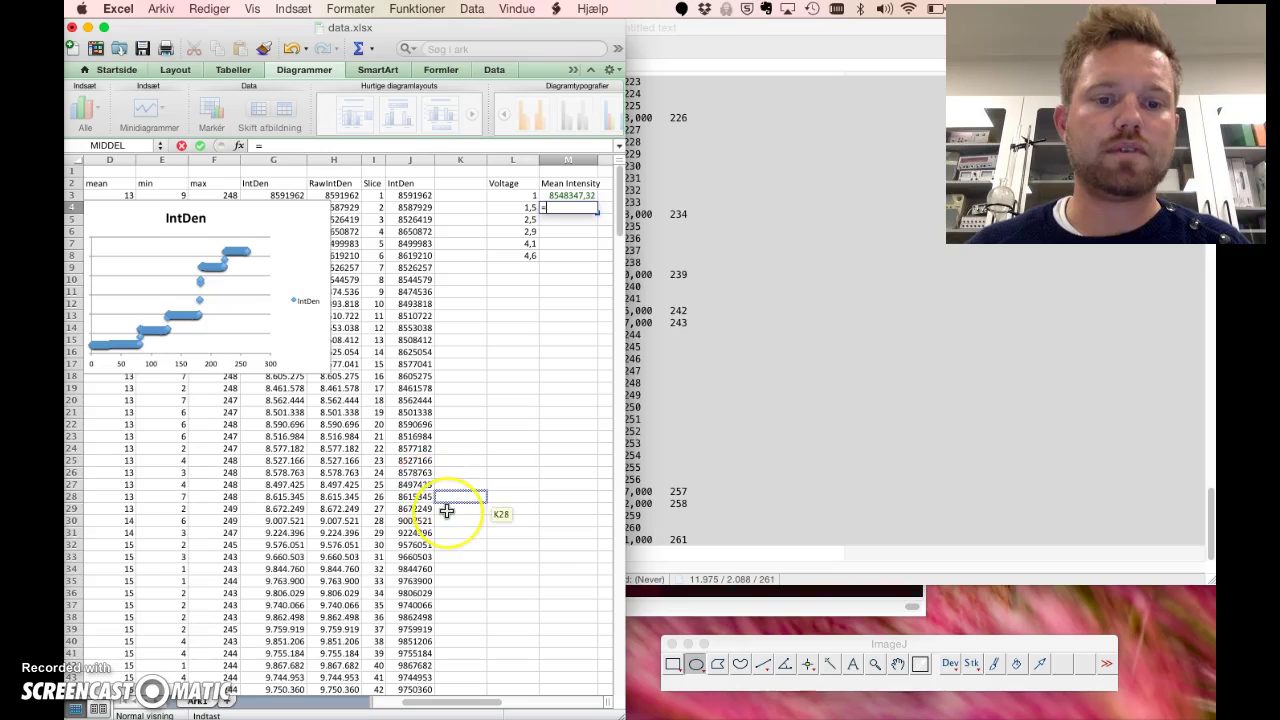
scroll(447, 510, "down", 2)
scroll(447, 510, "down", 1)
left_click_drag(447, 510, 420, 496)
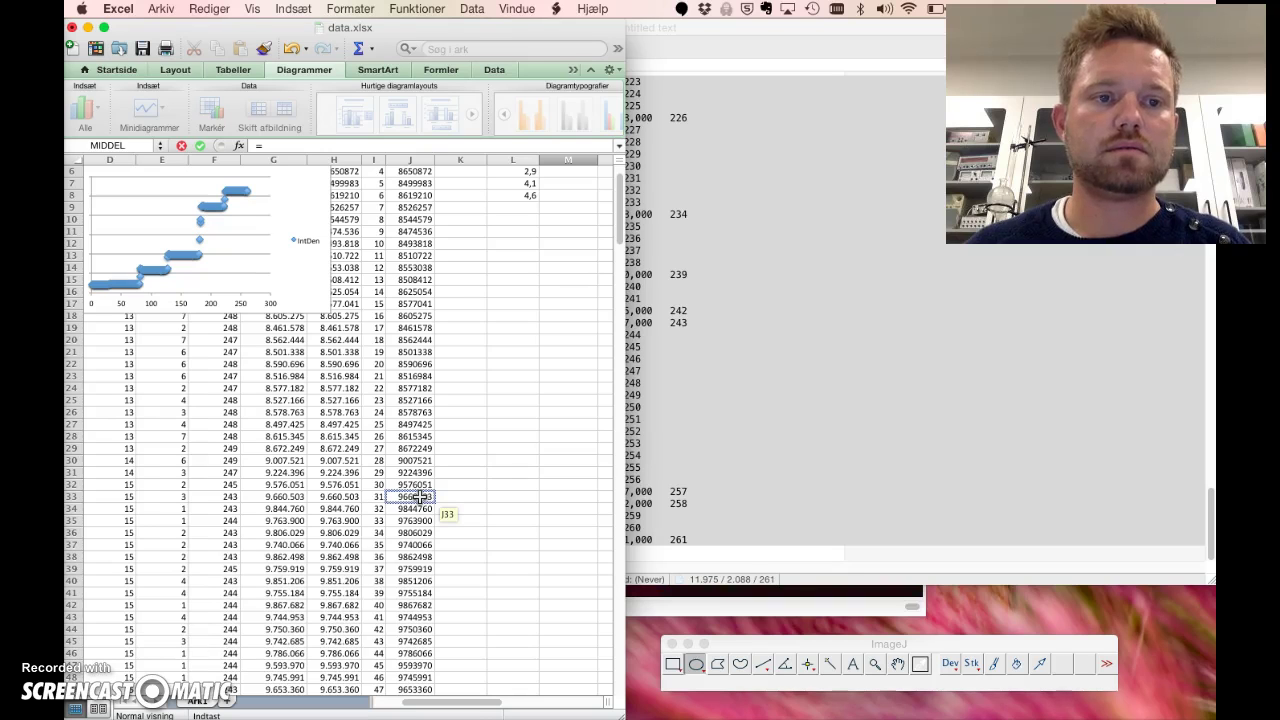
left_click_drag(420, 497, 418, 575)
key("Return")
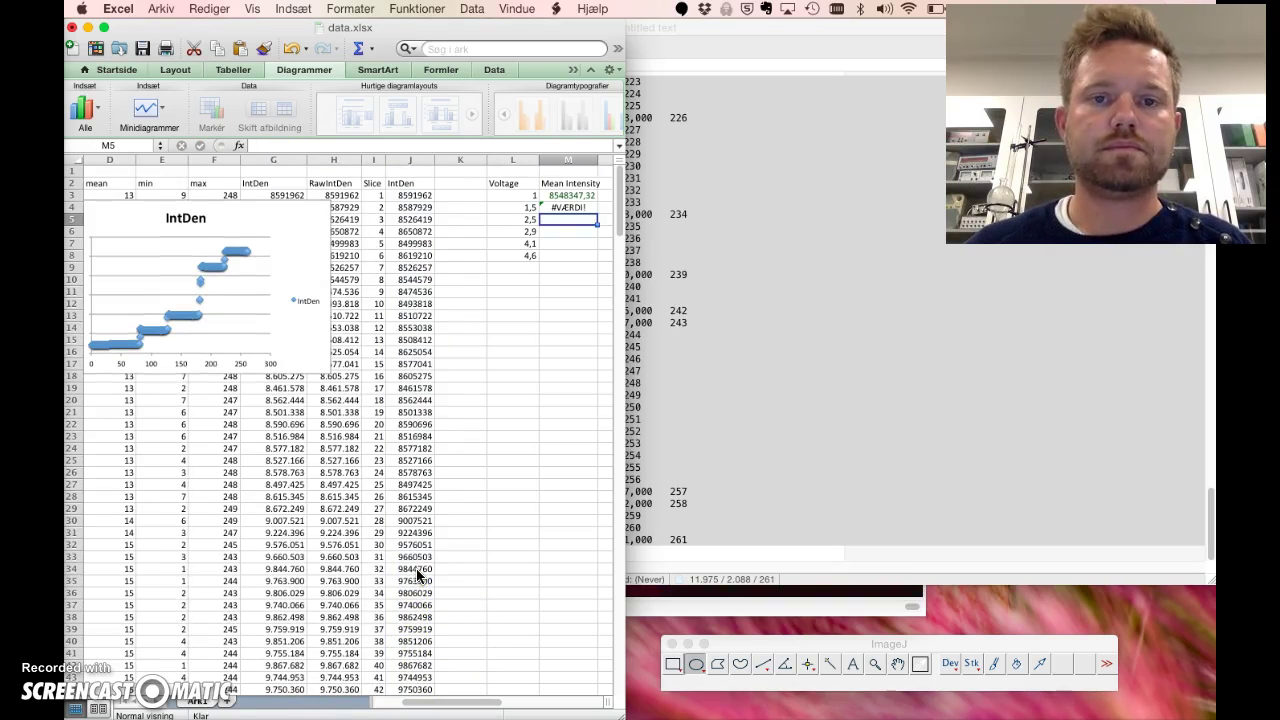
Wrap the J33:J79 reference in M4 in the MIDDEL function to average it
key("Up")
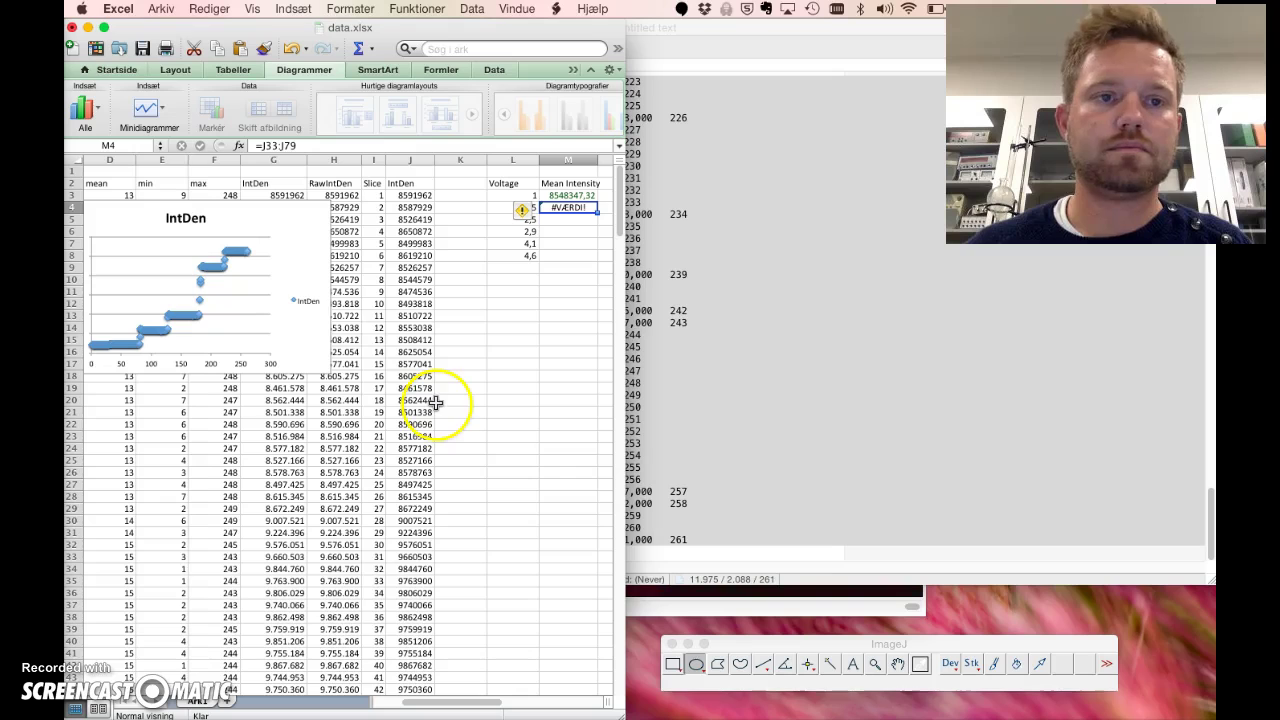
left_click(262, 148)
type("MIDDEL(")
key("Return")
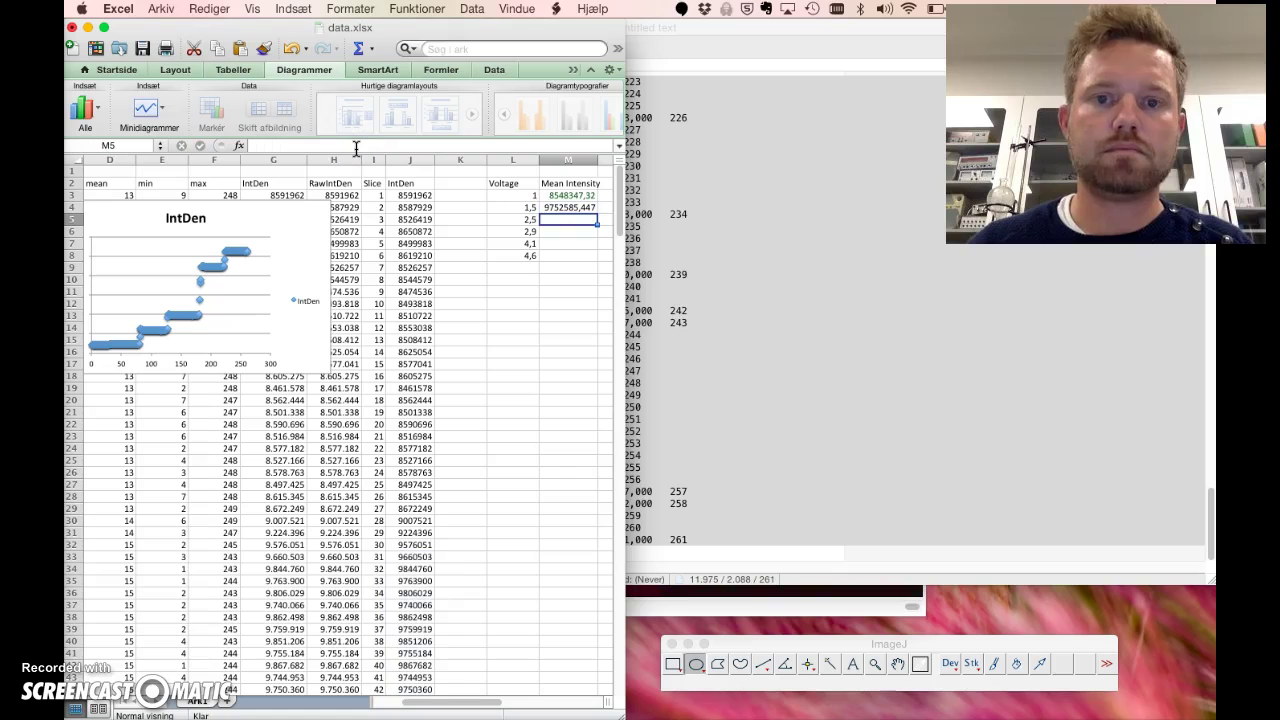
Compute the mean intensity for voltage 2,5 in M5 with MIDDEL over the IntDen values of the chart's second plateau
type("=")
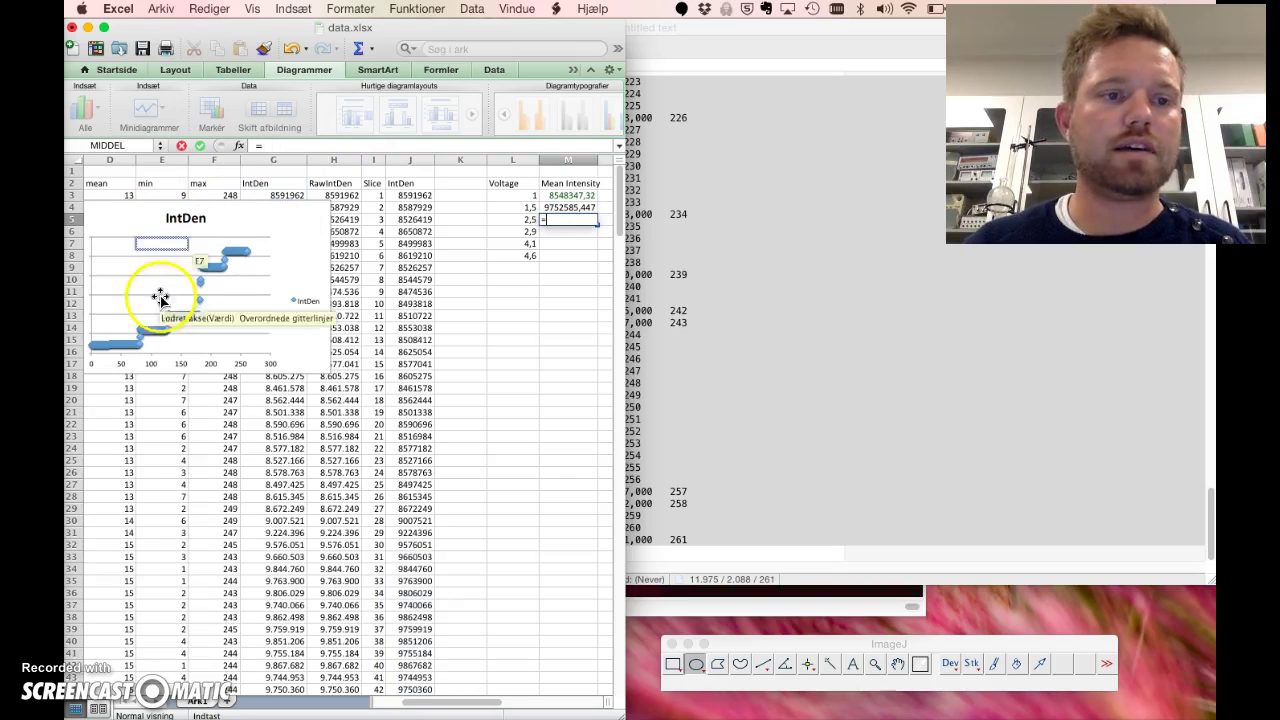
left_click(163, 332)
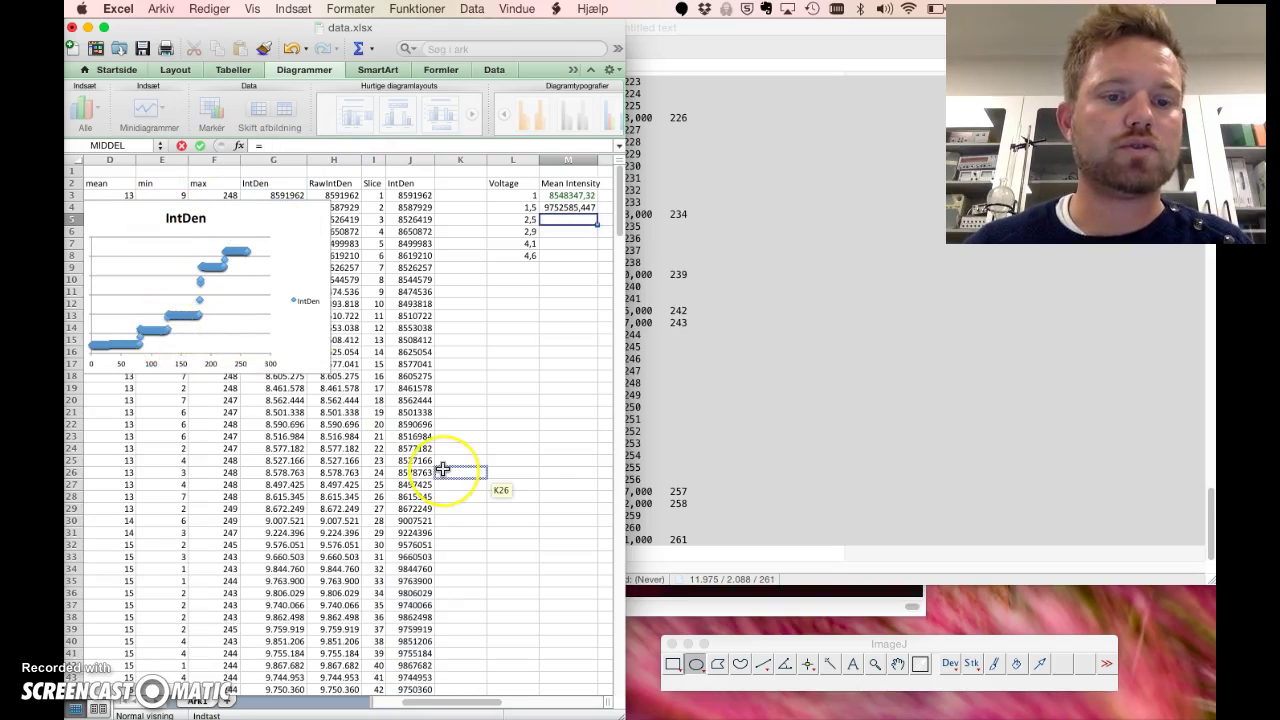
scroll(441, 443, "down", 15)
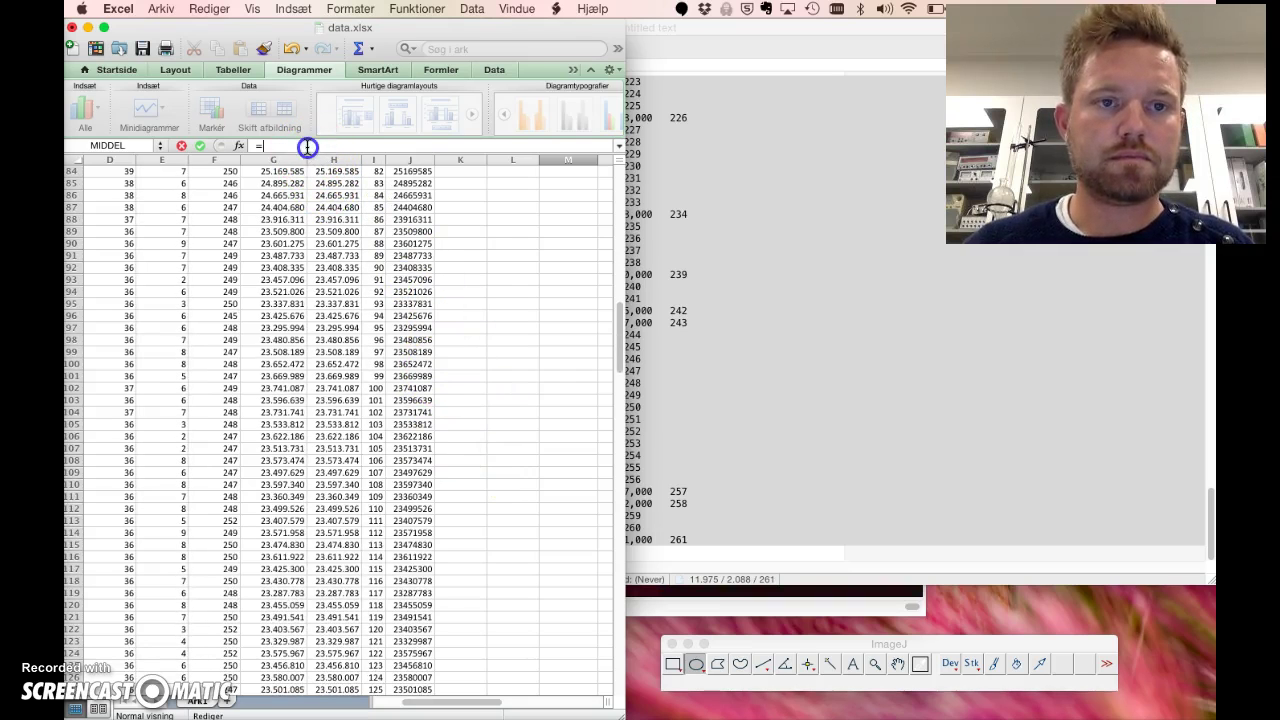
type("MIDDEL(")
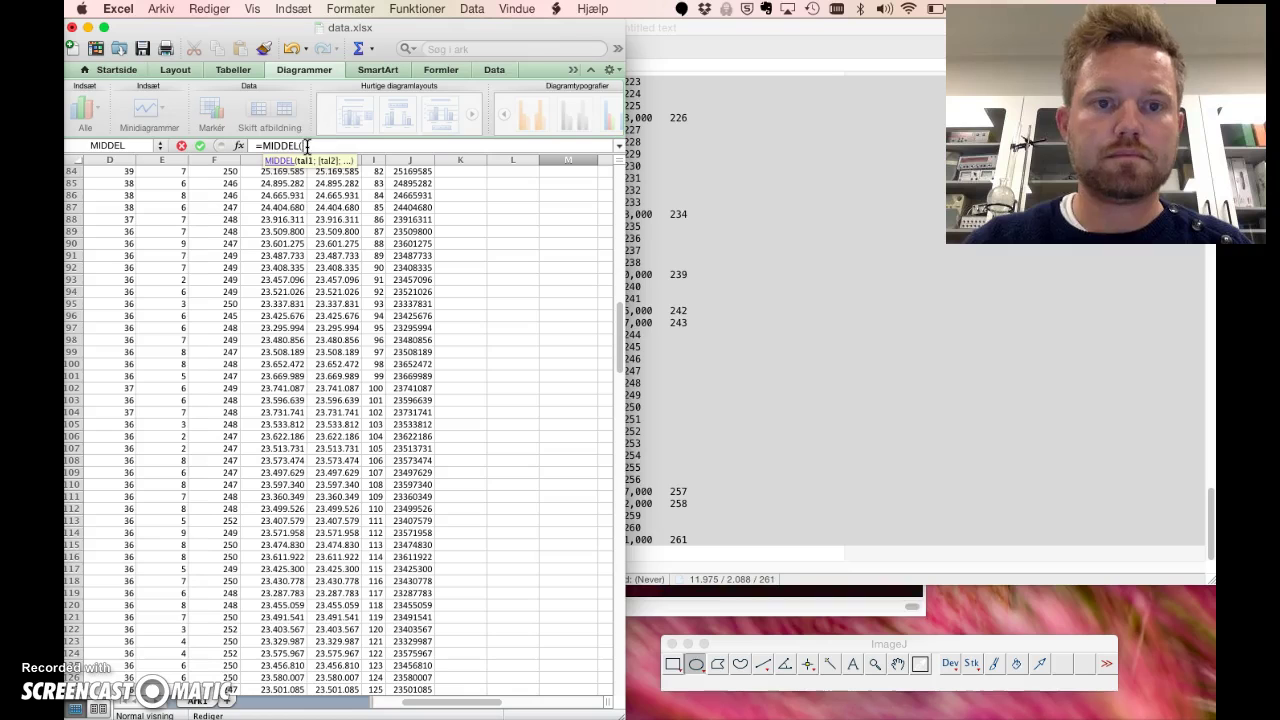
scroll(371, 284, "up", 2)
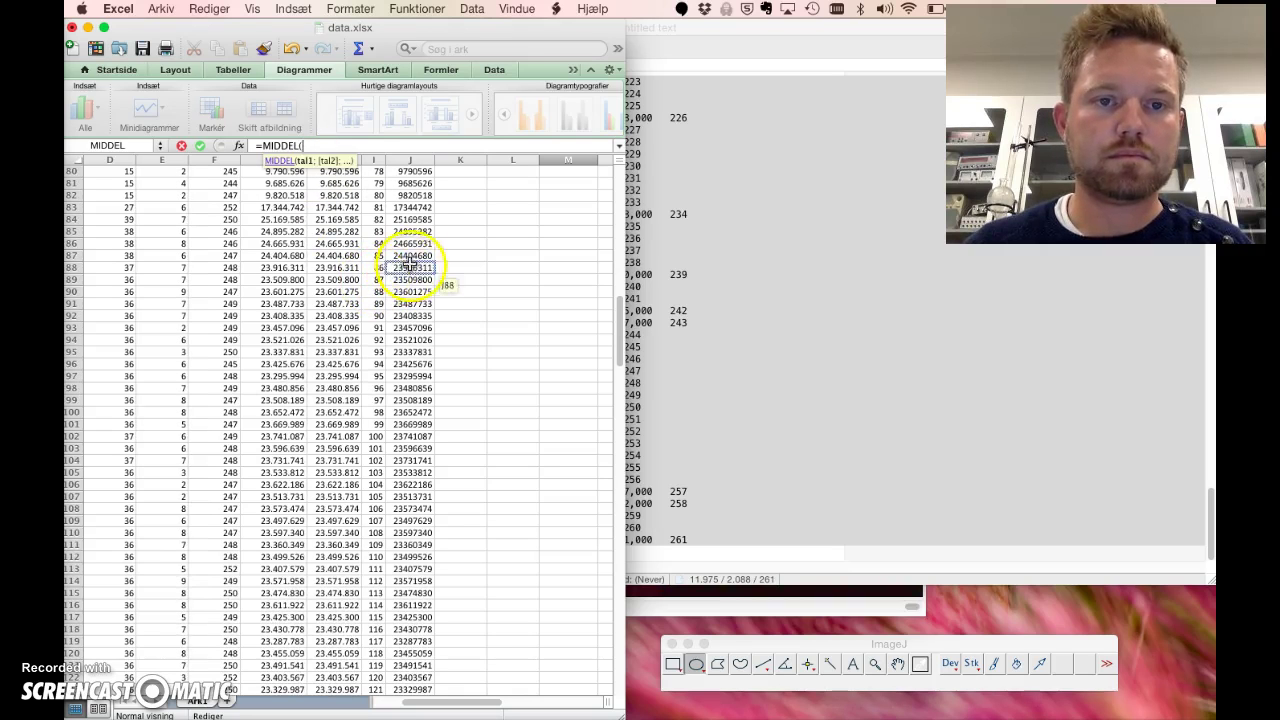
left_click_drag(380, 243, 414, 532)
key("Return")
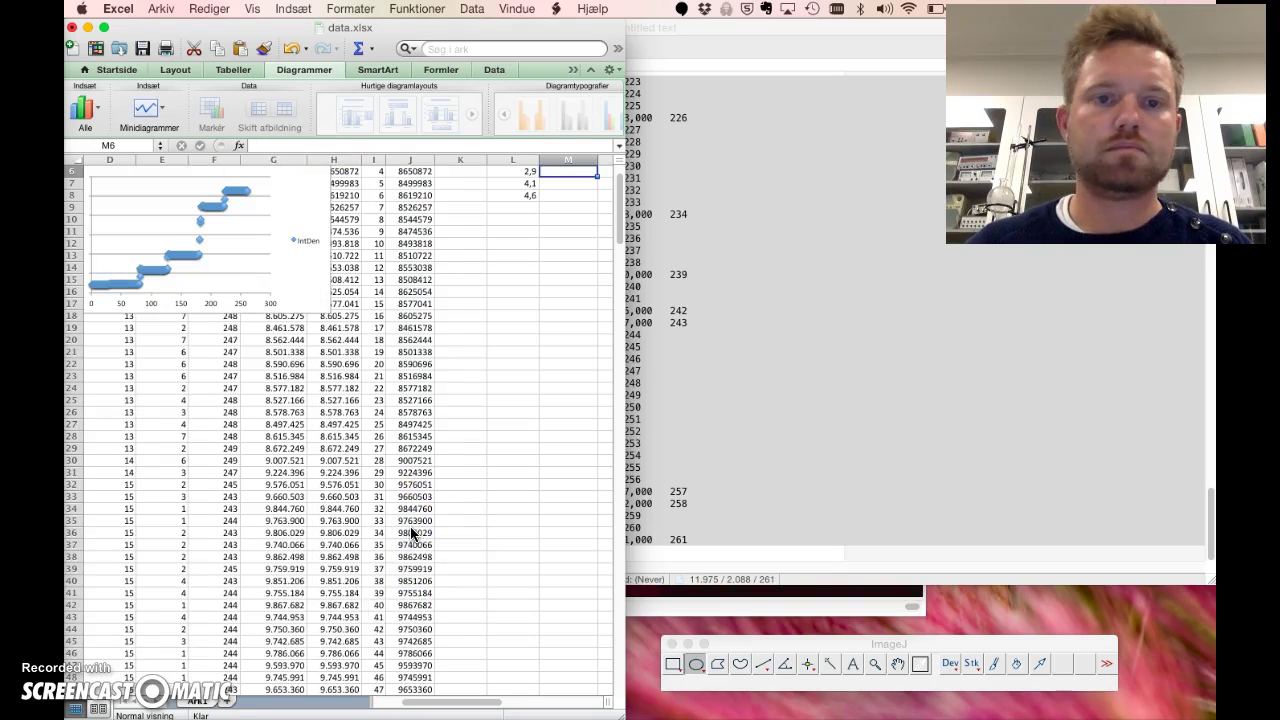
Compute the mean intensity for voltage 2,9 in M6 with MIDDEL over the third plateau's IntDen values, starting at J131
type("=")
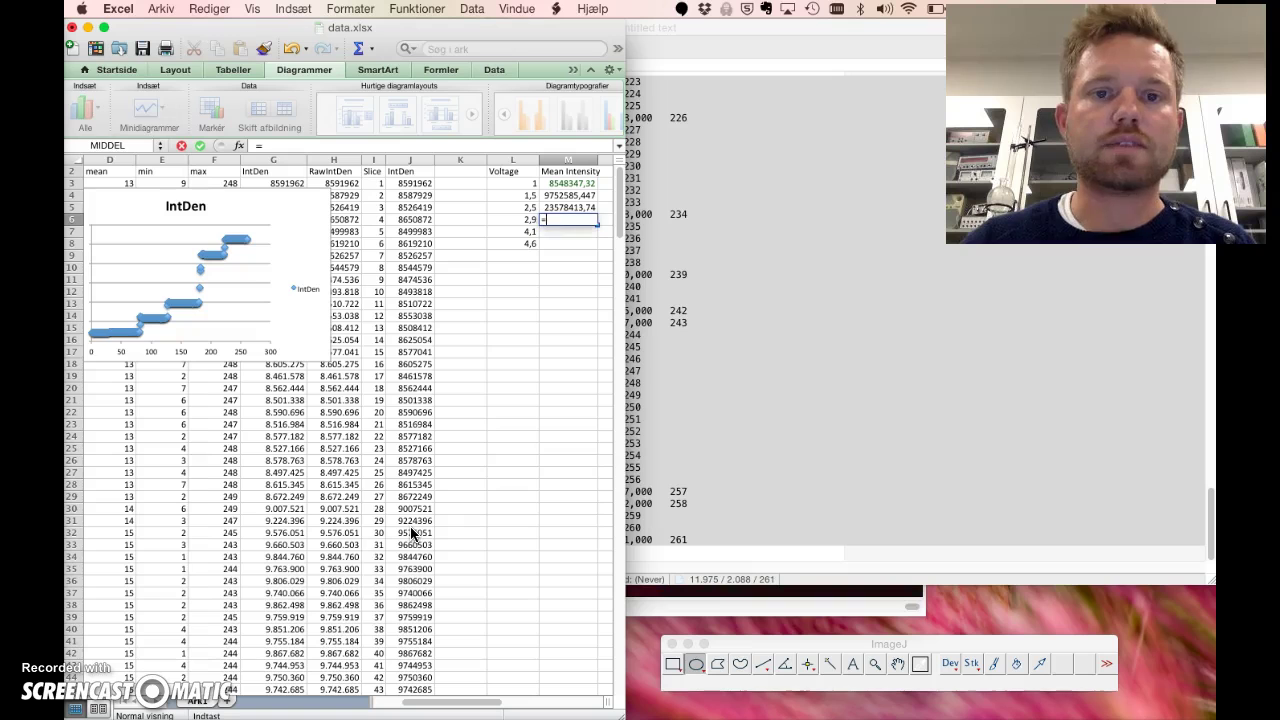
left_click(483, 520)
left_click(193, 311)
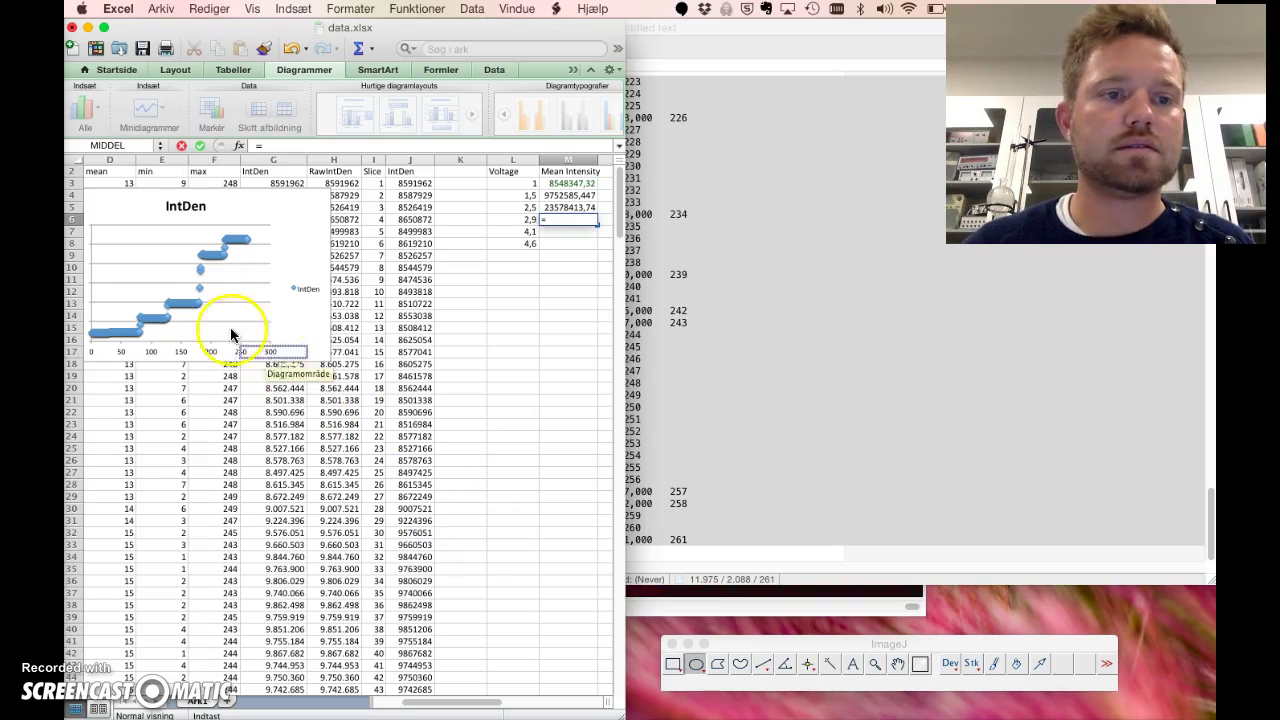
left_click(463, 438)
scroll(463, 438, "down", 15)
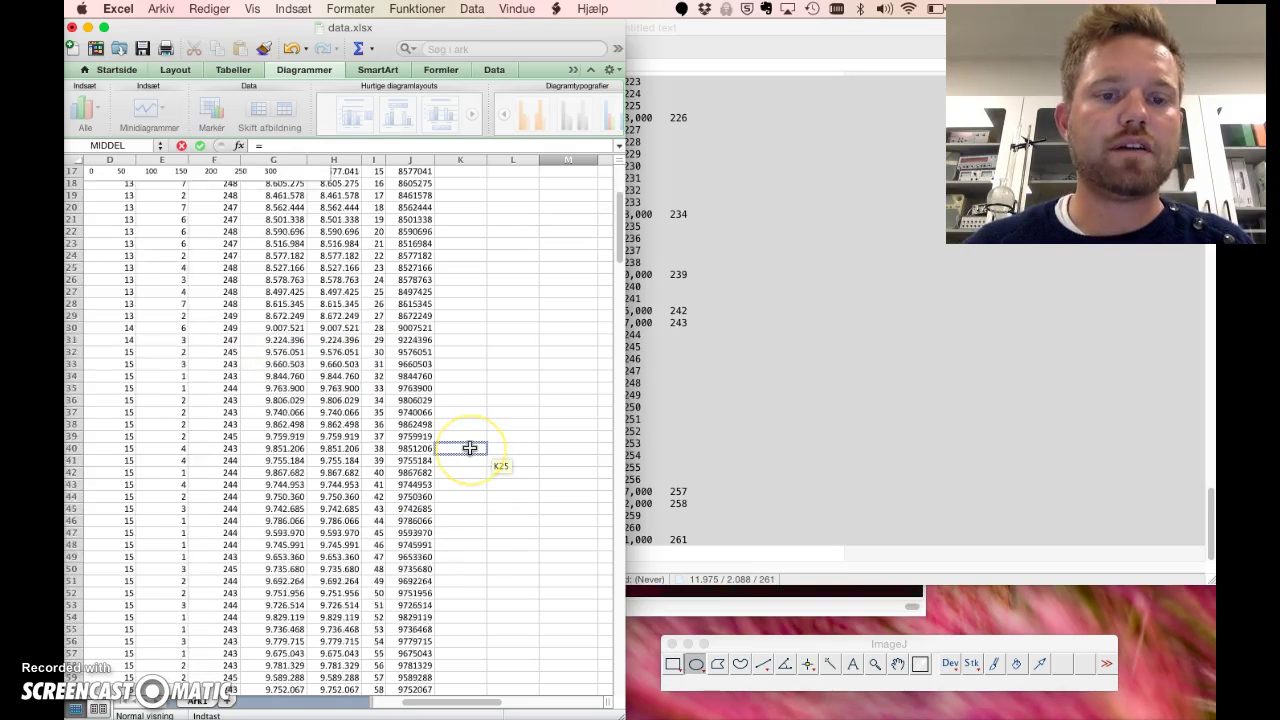
left_click(285, 143)
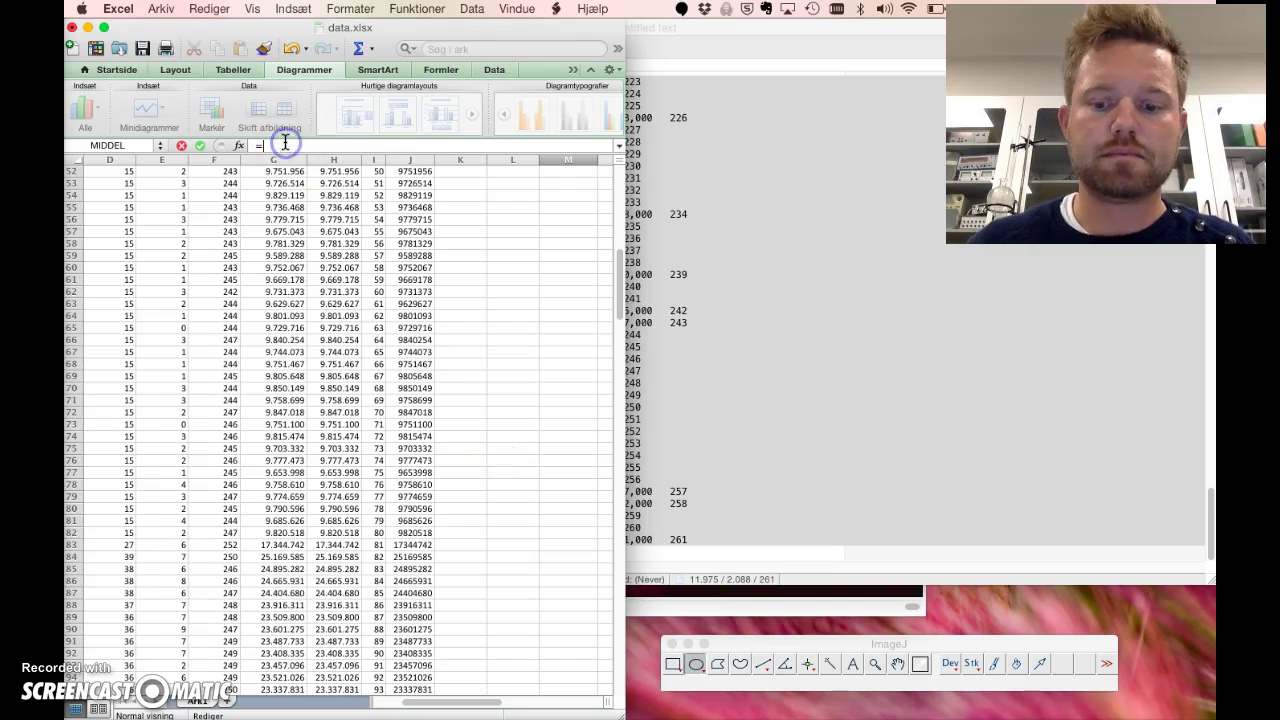
scroll(412, 320, "down", 14)
scroll(412, 320, "down", 3)
left_click(425, 436)
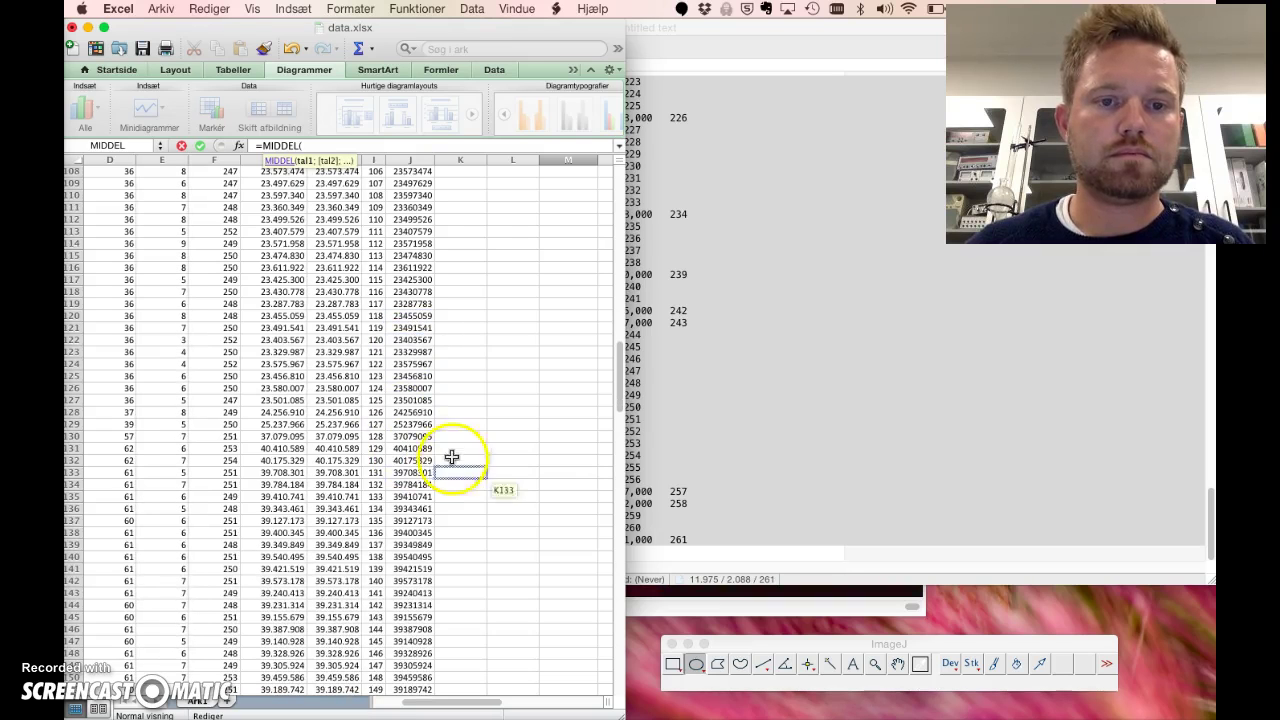
left_click(418, 449)
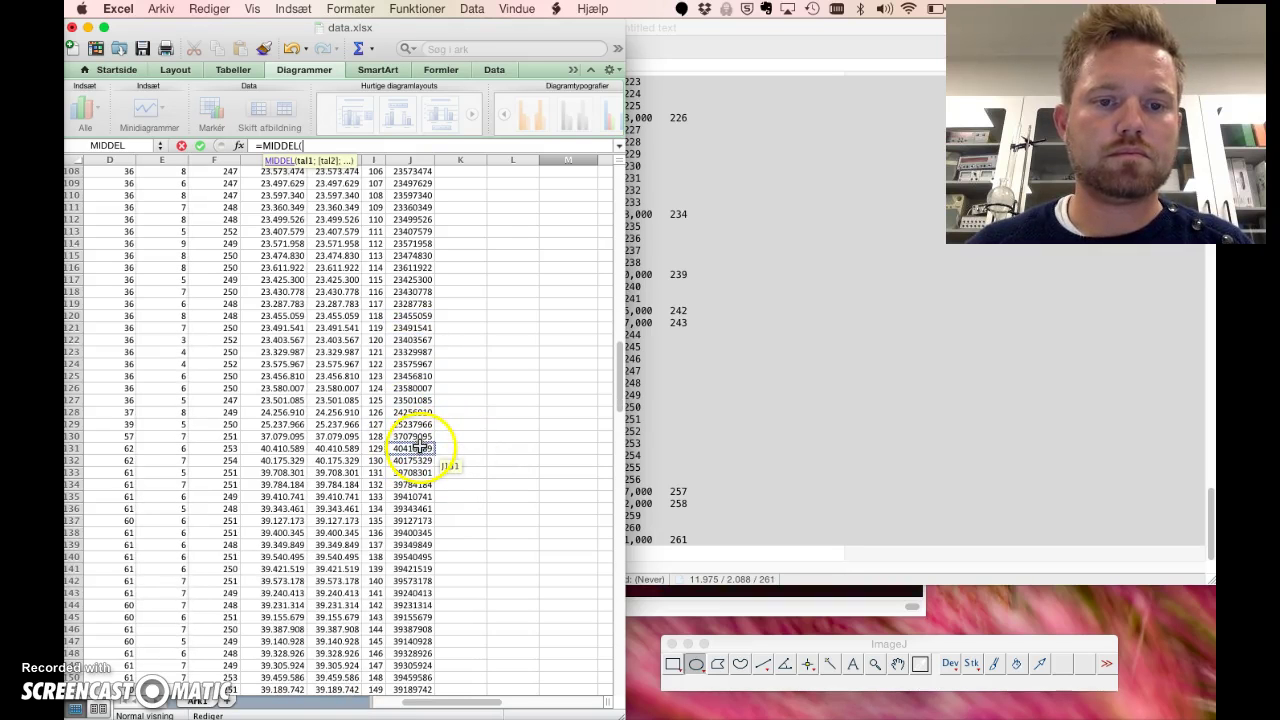
left_click_drag(418, 449, 415, 547)
key("Return")
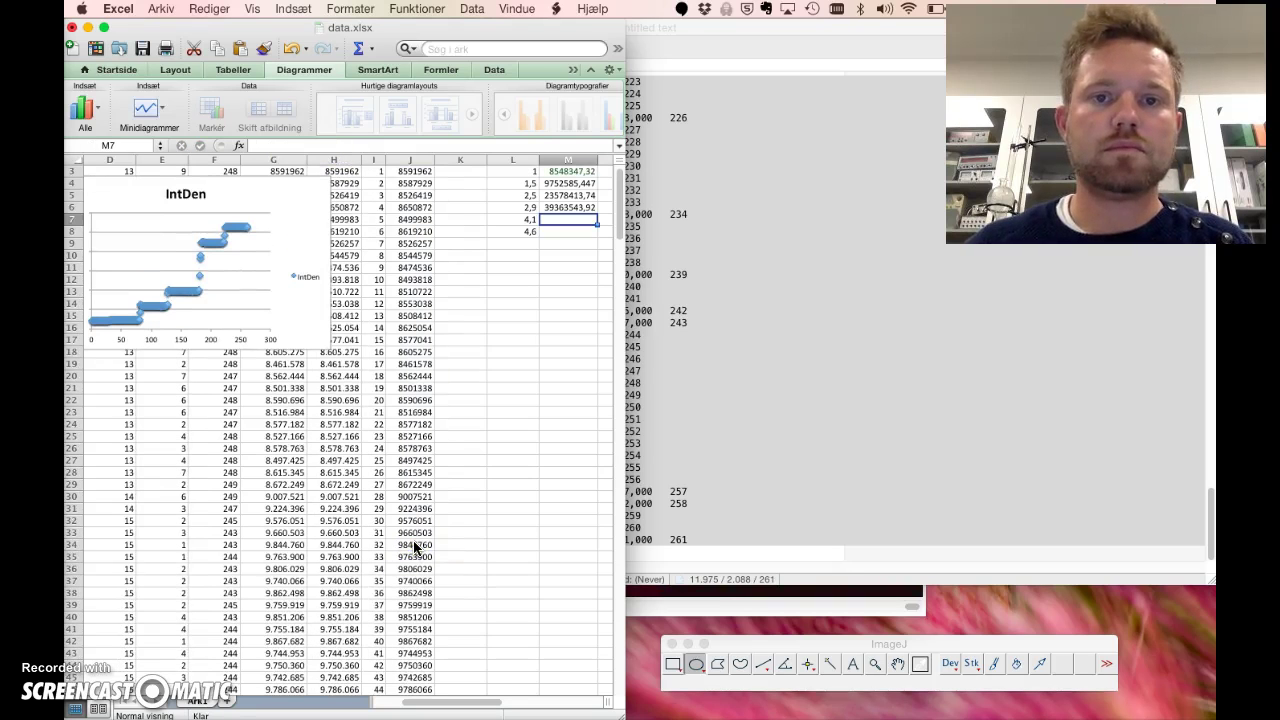
Compute the mean intensity for voltage 4,1 in M7 with MIDDEL over the IntDen values of the plateau around slice 199
type("=MIDDEL")
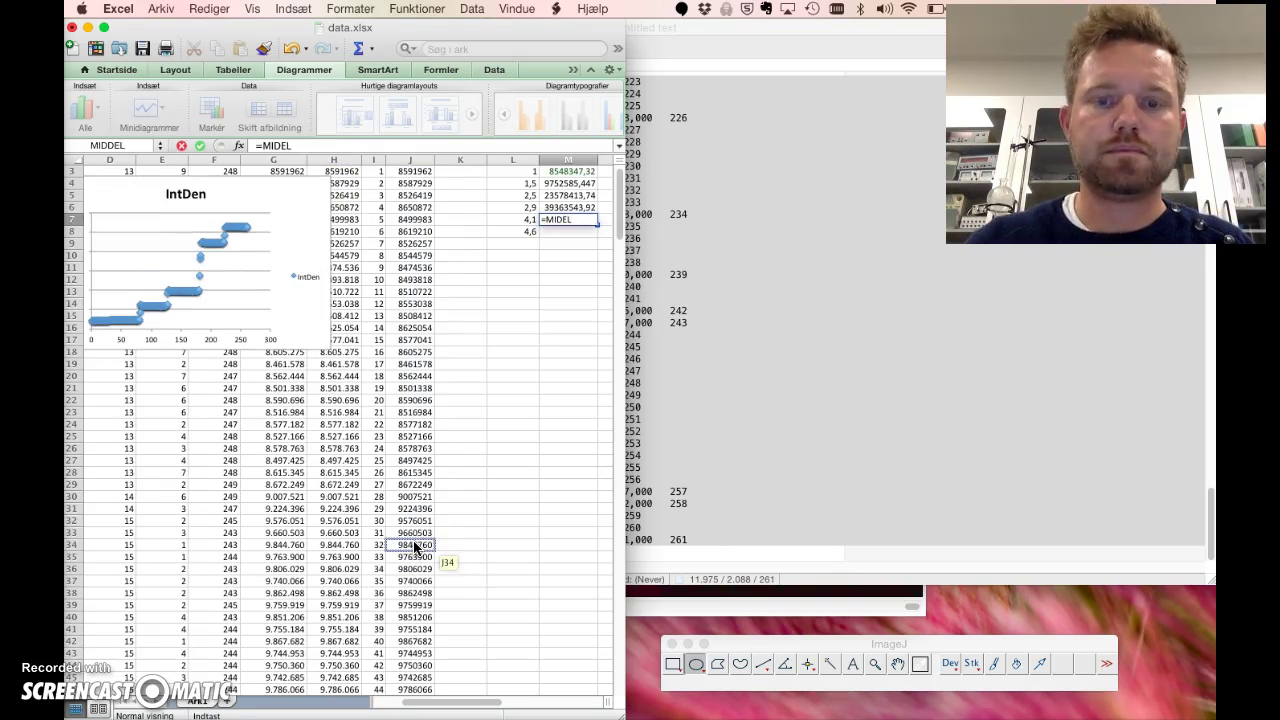
key("BackSpace")
type("DEL")
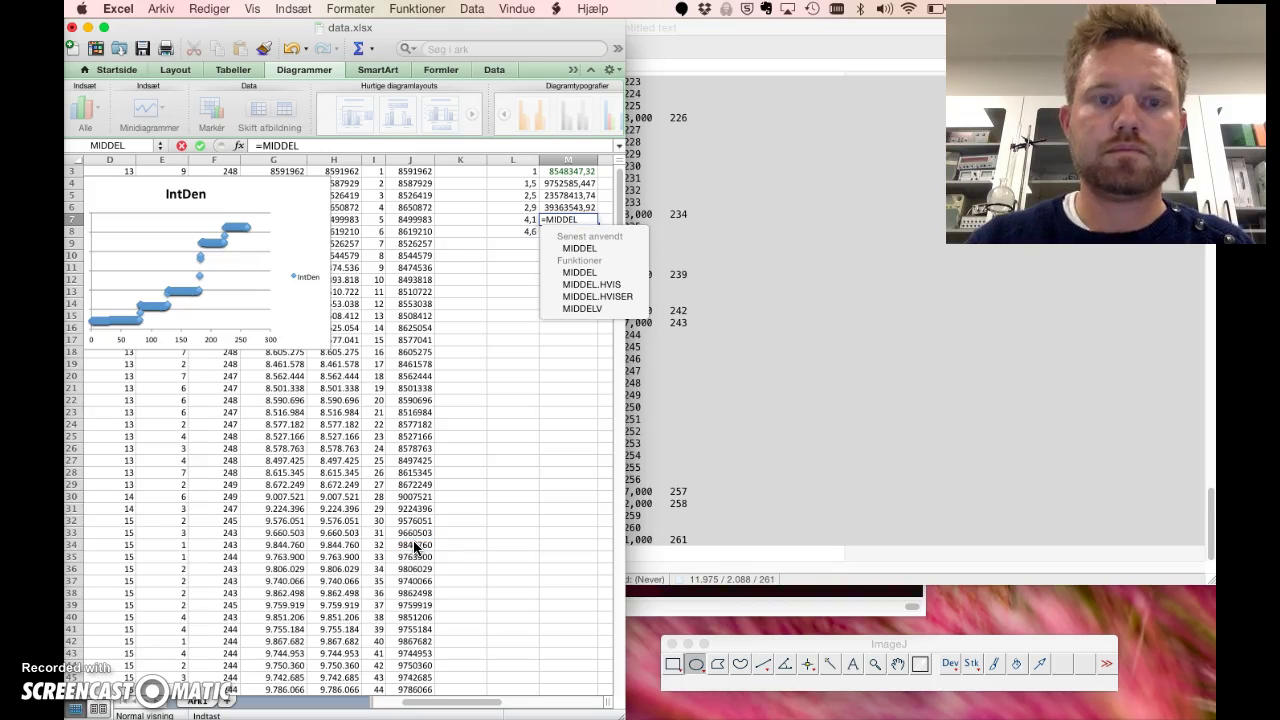
type("(")
left_click(220, 247)
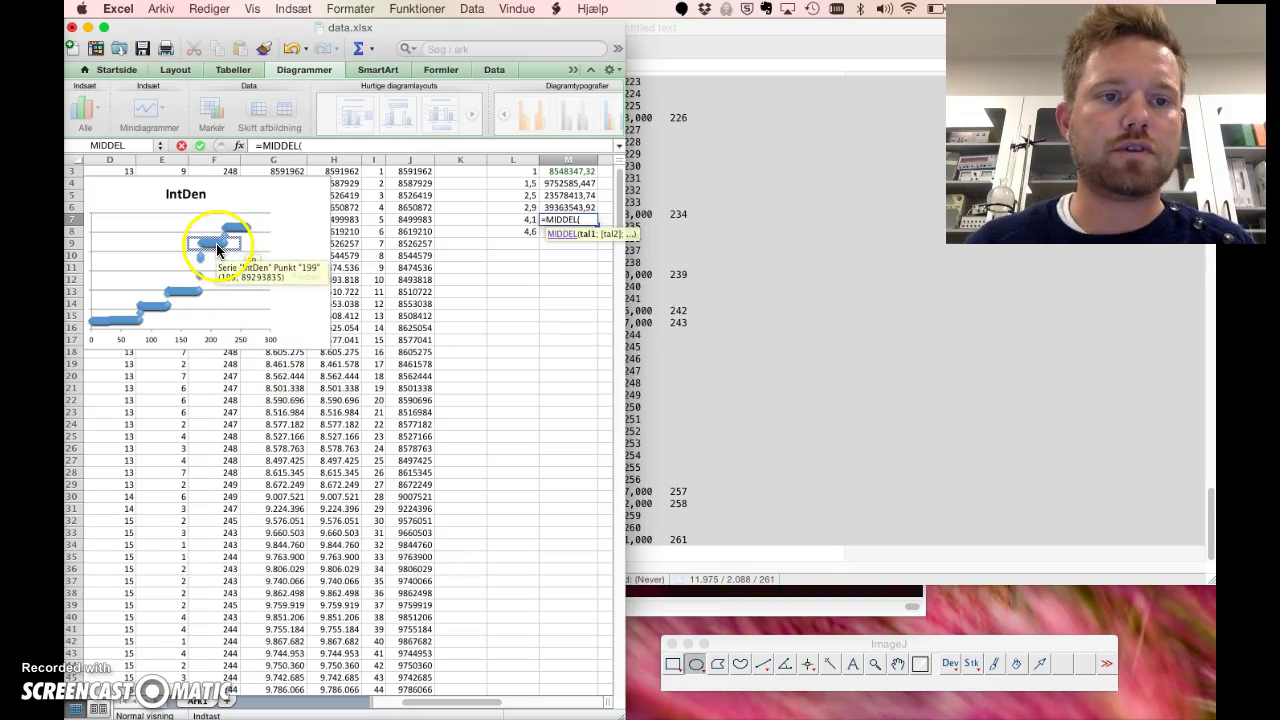
scroll(502, 470, "down", 20)
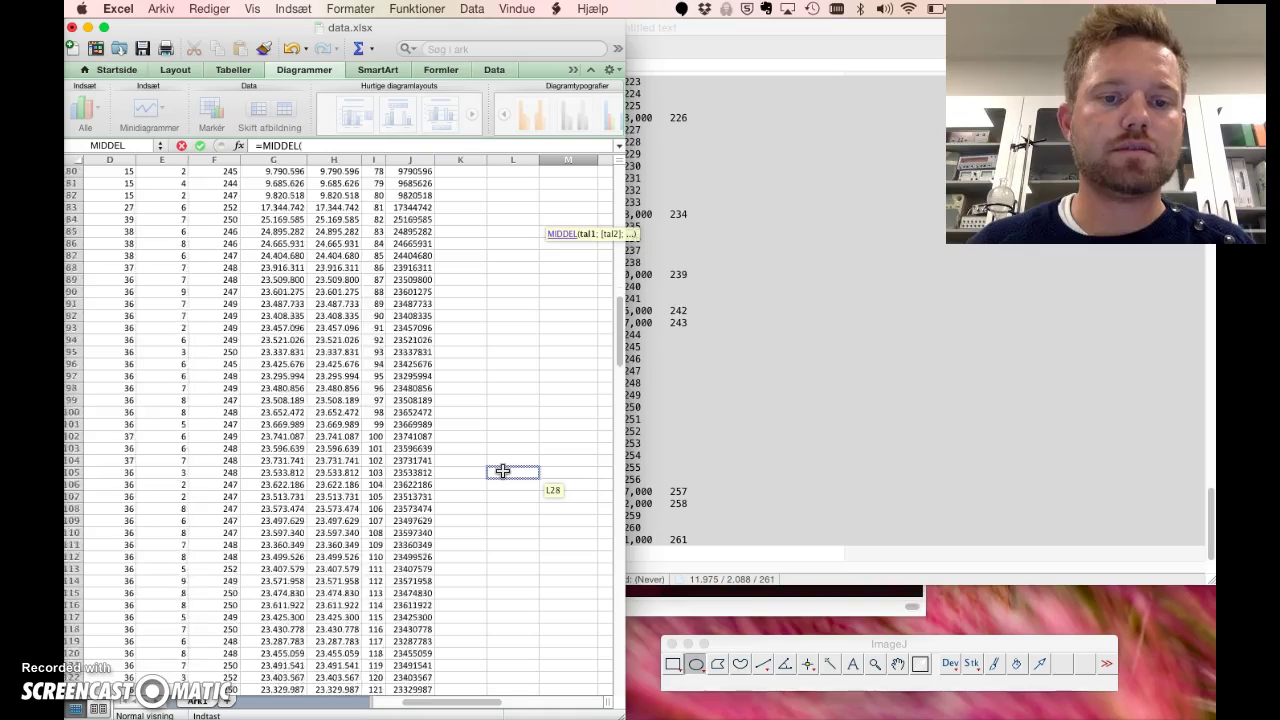
scroll(502, 470, "down", 10)
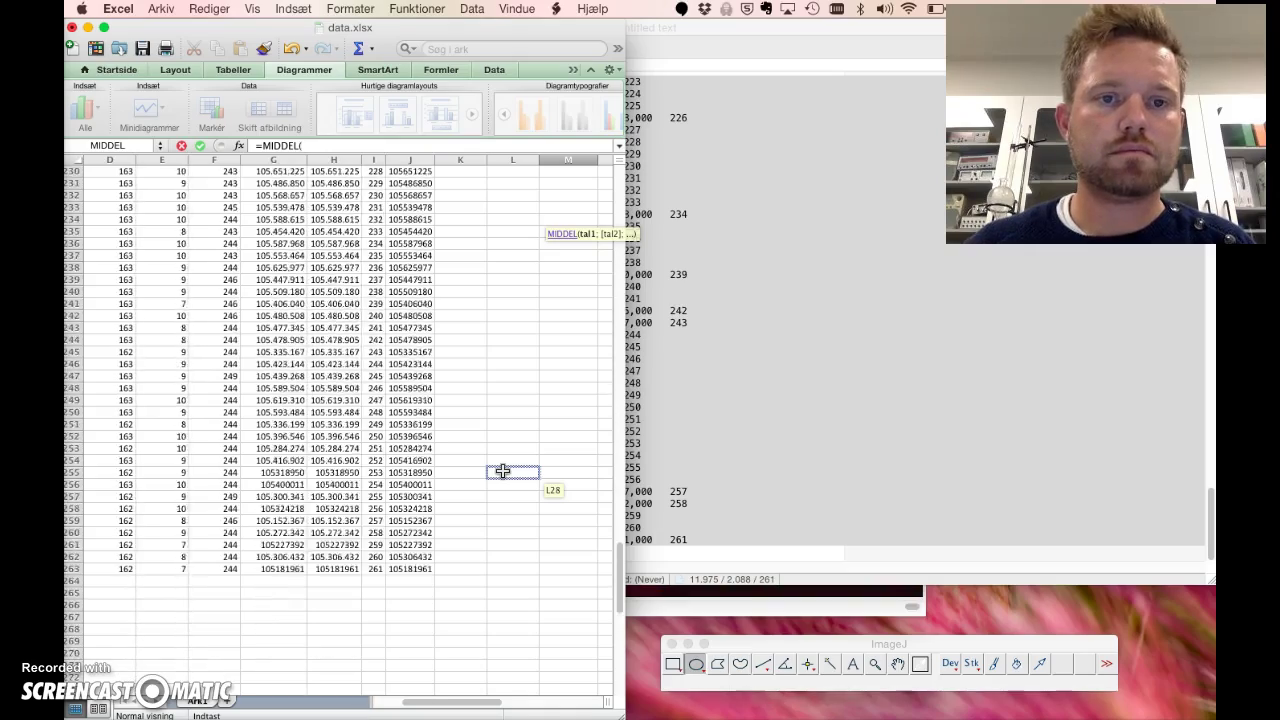
scroll(502, 470, "up", 5)
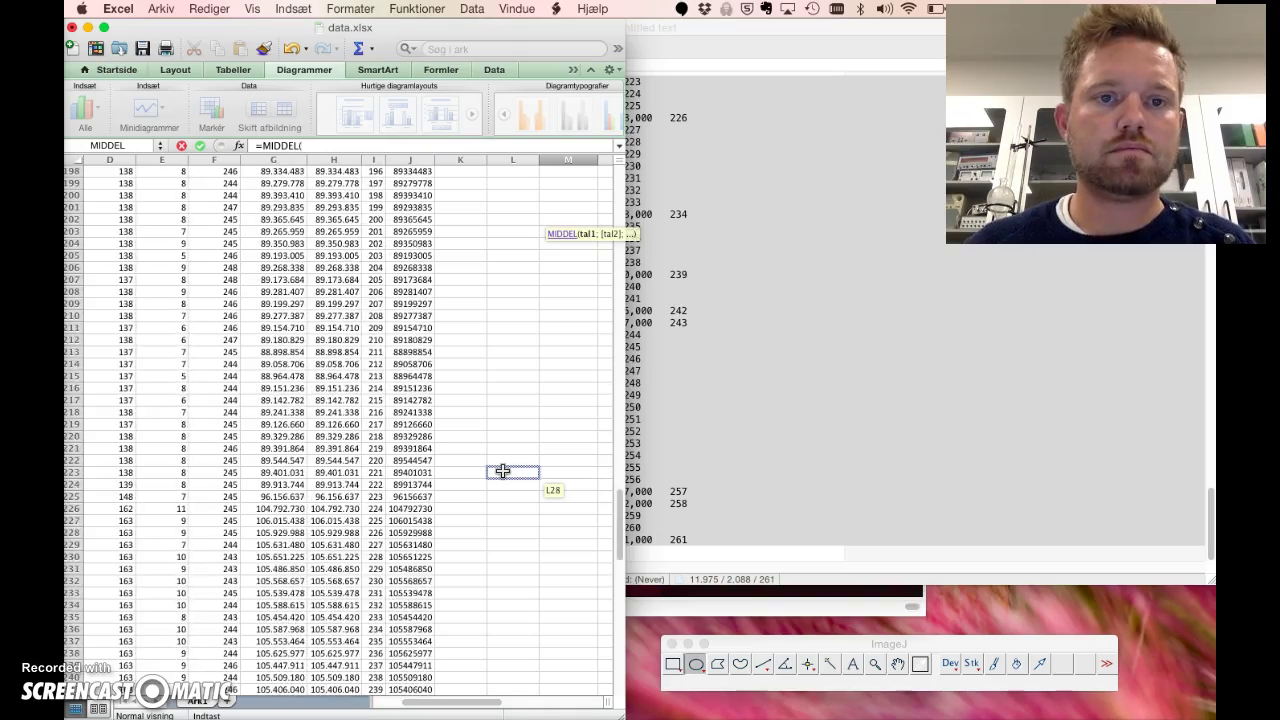
scroll(502, 470, "up", 2)
left_click_drag(503, 471, 410, 581)
key("Return")
Compute the mean intensity for voltage 4,6 in M8 with MIDDEL over the IntDen values of the chart's highest plateau
scroll(410, 581, "up", 2)
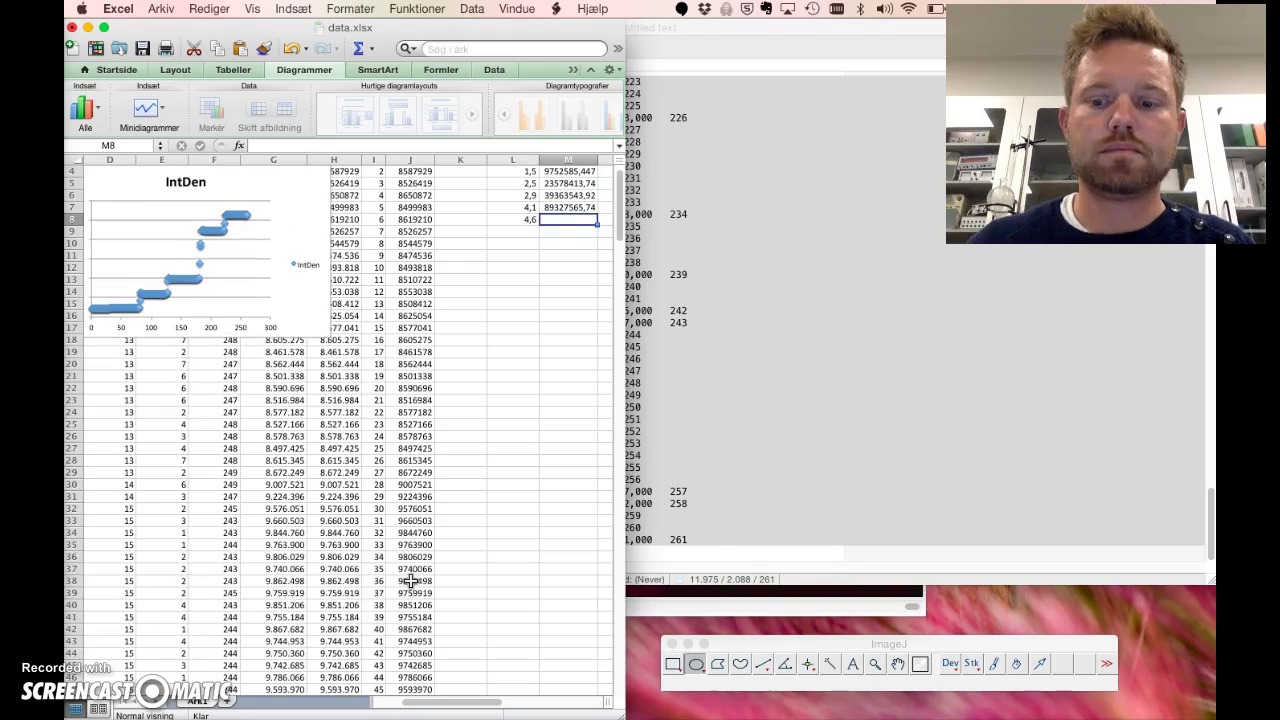
type("=MIDDEL(")
left_click(410, 580)
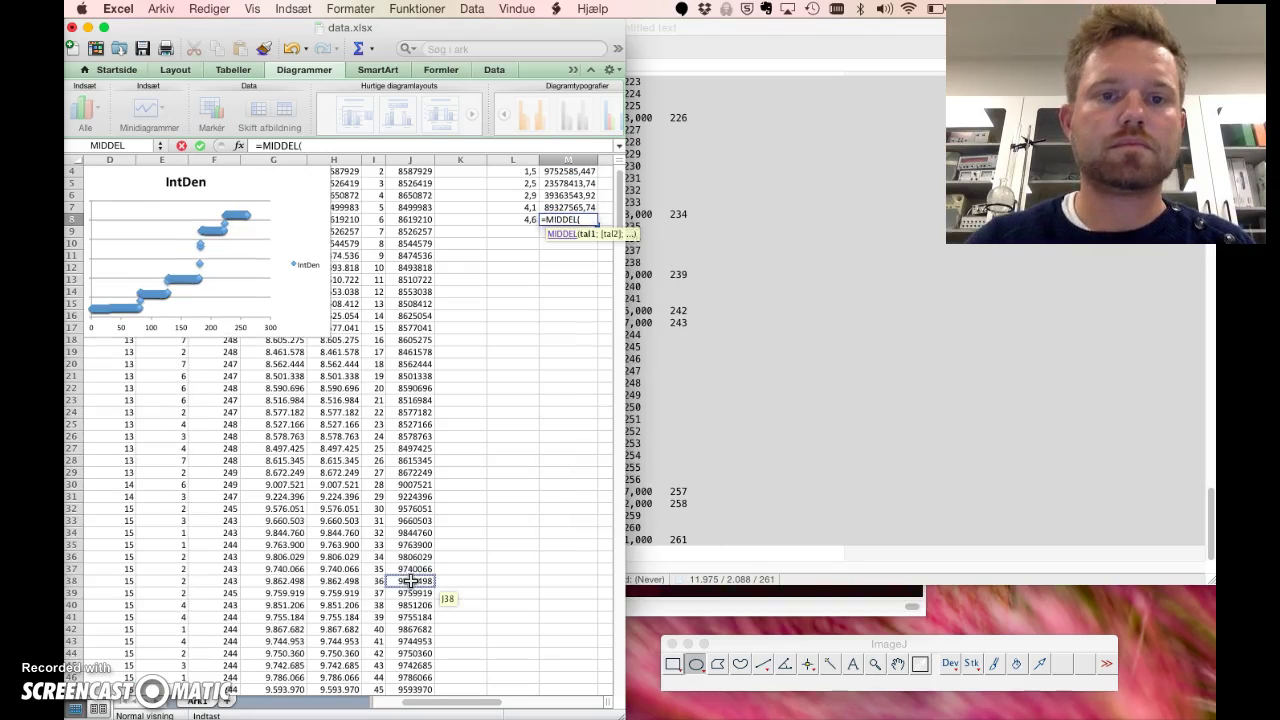
scroll(410, 580, "down", 5)
scroll(410, 580, "down", 20)
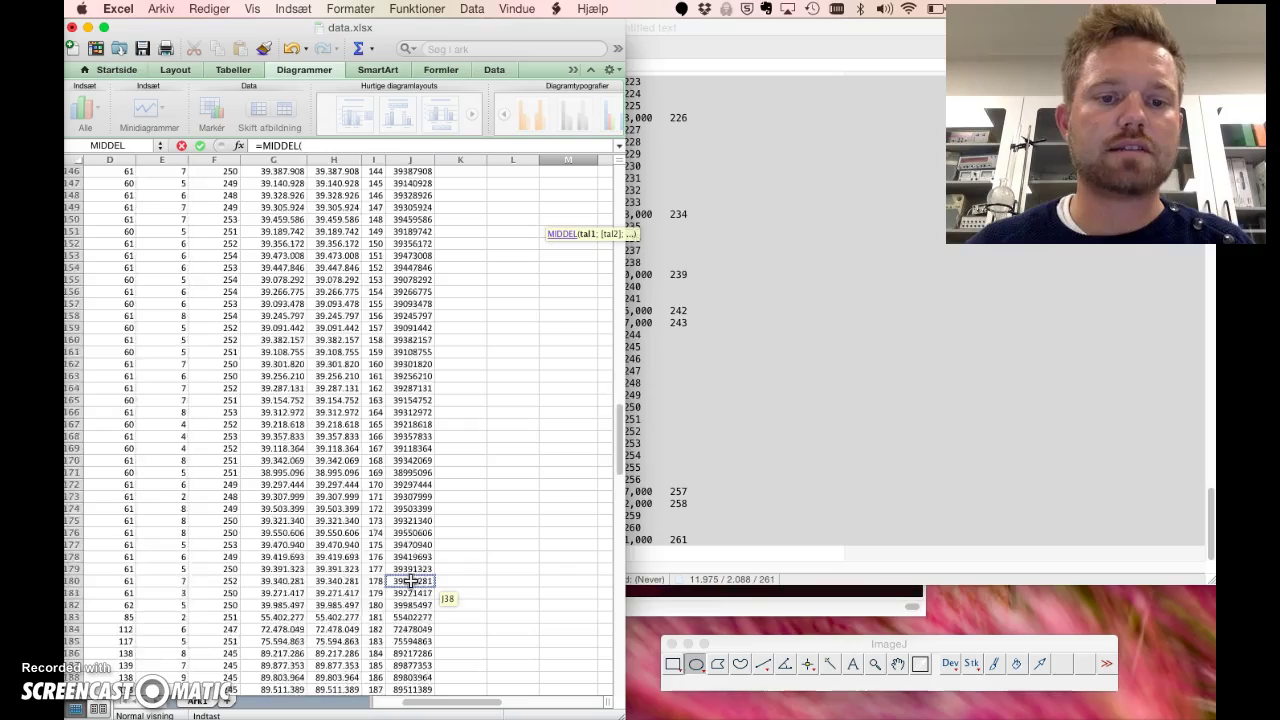
scroll(410, 581, "down", 10)
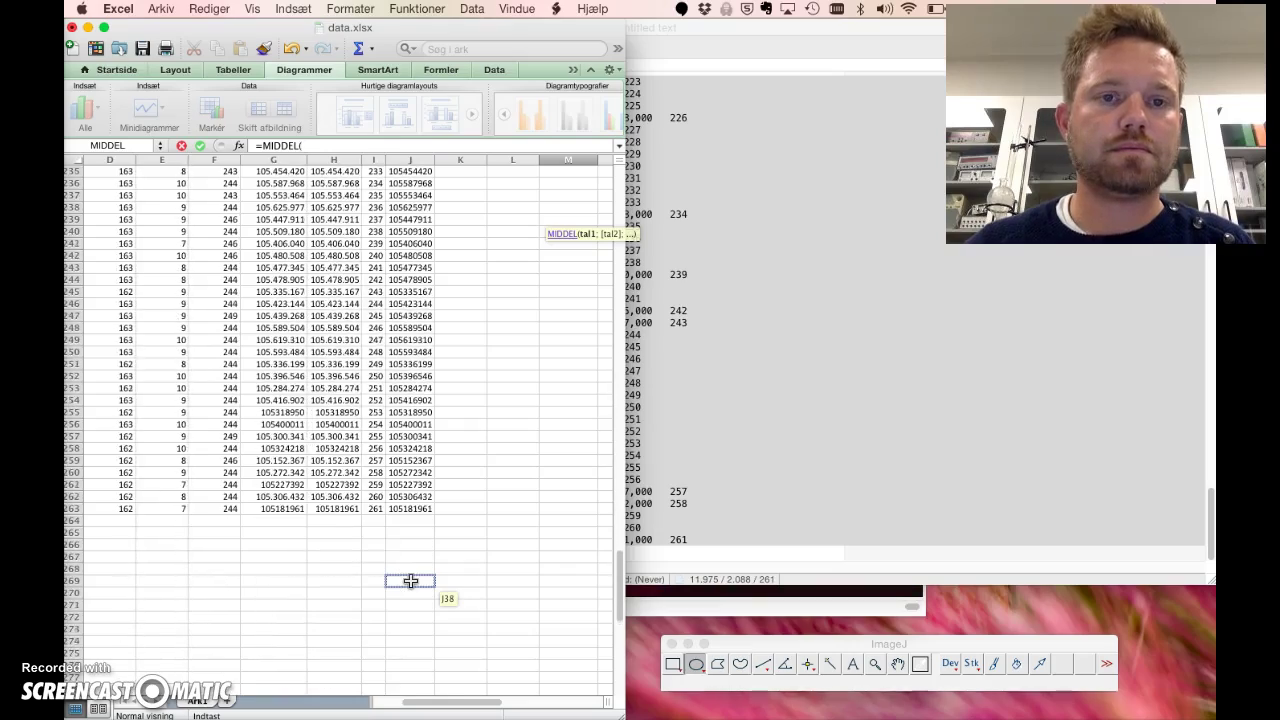
scroll(410, 580, "up", 5)
left_click(405, 208)
left_click_drag(406, 208, 400, 636)
key("Escape")
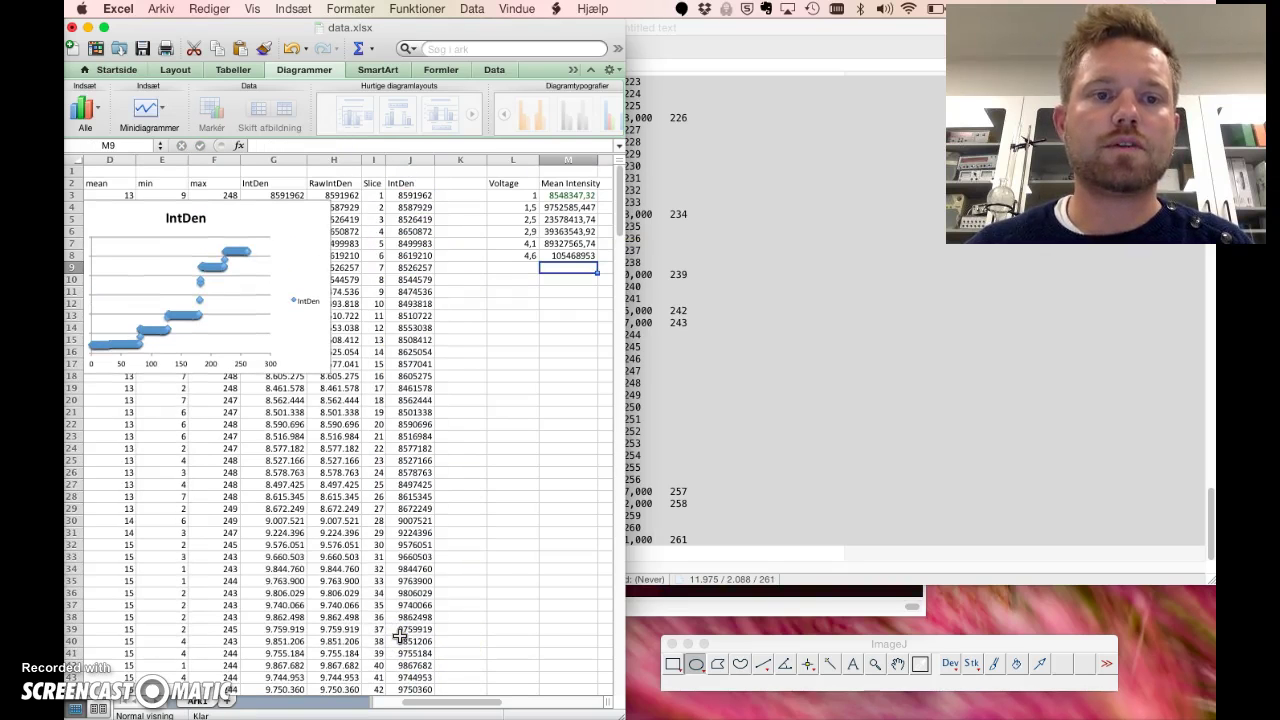
Insert a markers-only XY scatter chart of mean intensity against voltage from L3:M8 and place it below the IntDen chart
left_click(506, 195)
left_click_drag(506, 195, 562, 256)
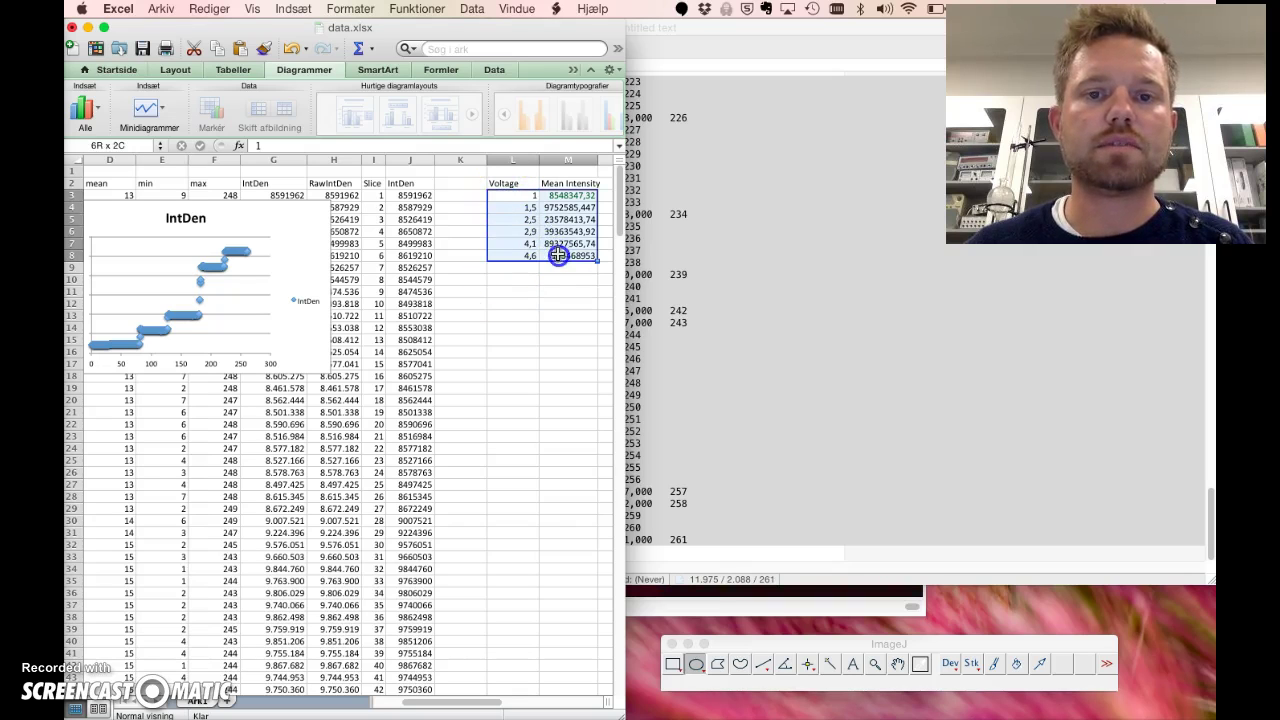
left_click(103, 101)
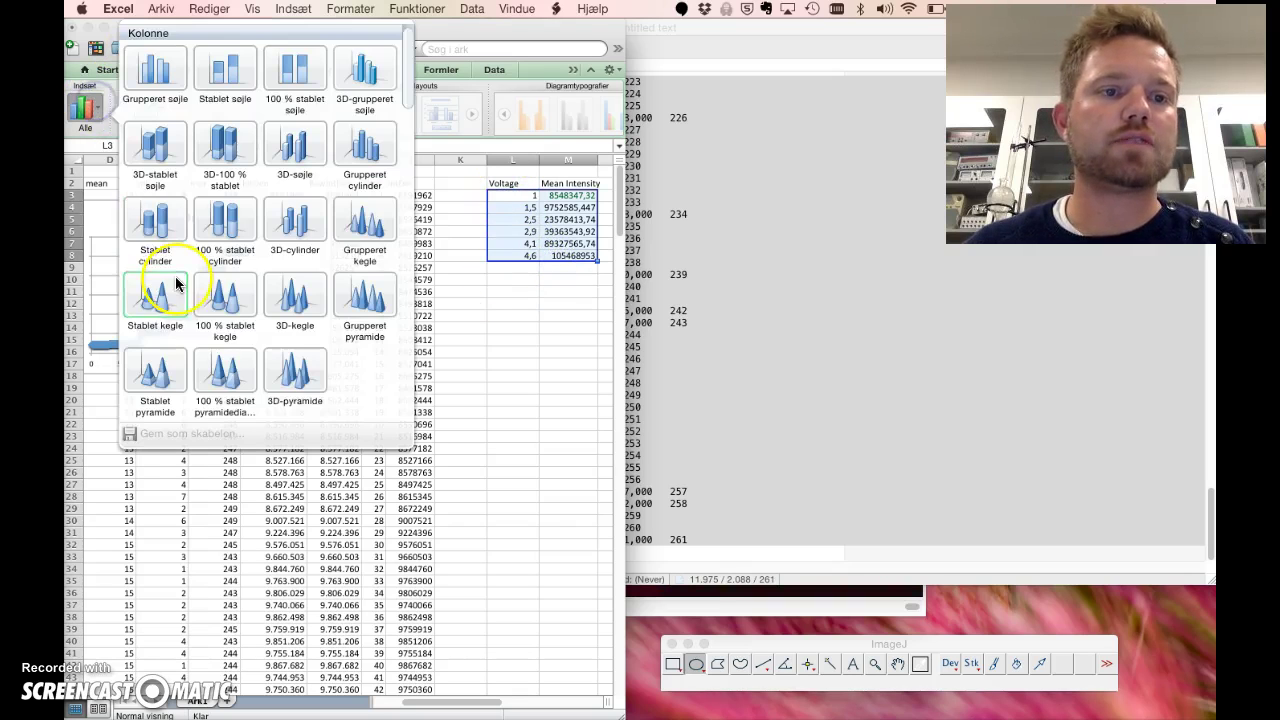
scroll(160, 285, "down", 5)
scroll(175, 284, "down", 8)
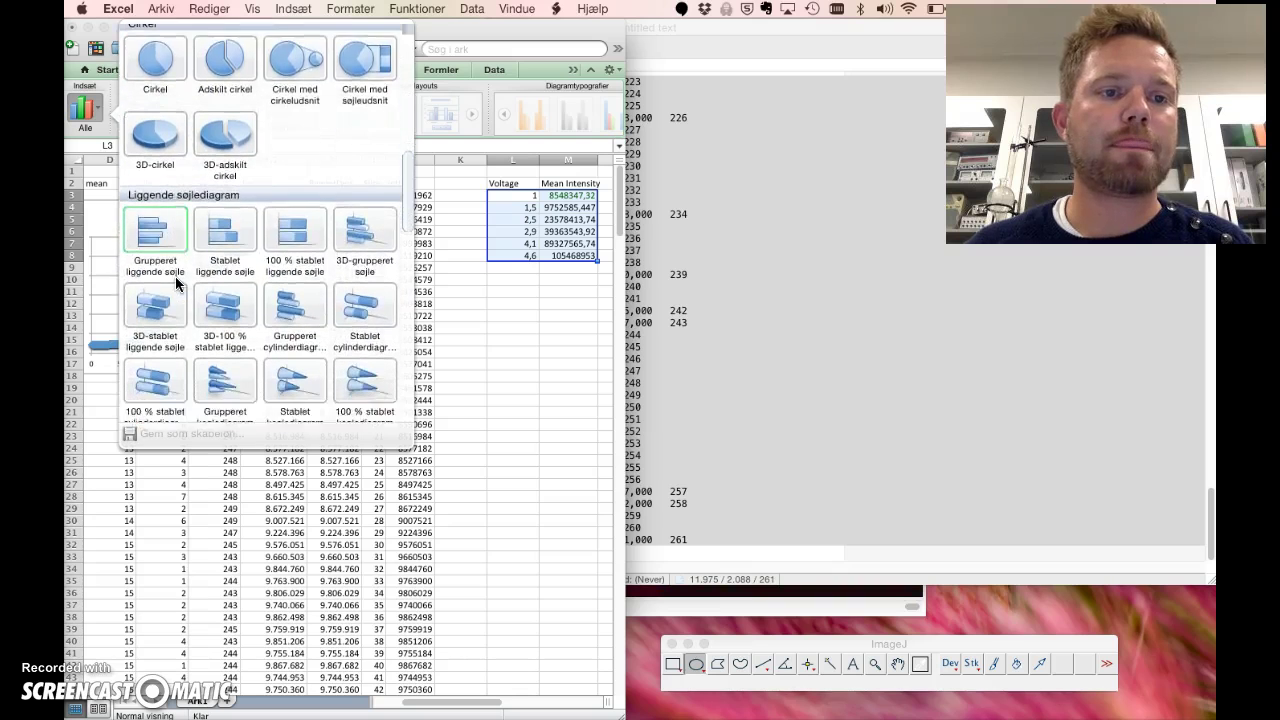
scroll(175, 284, "down", 5)
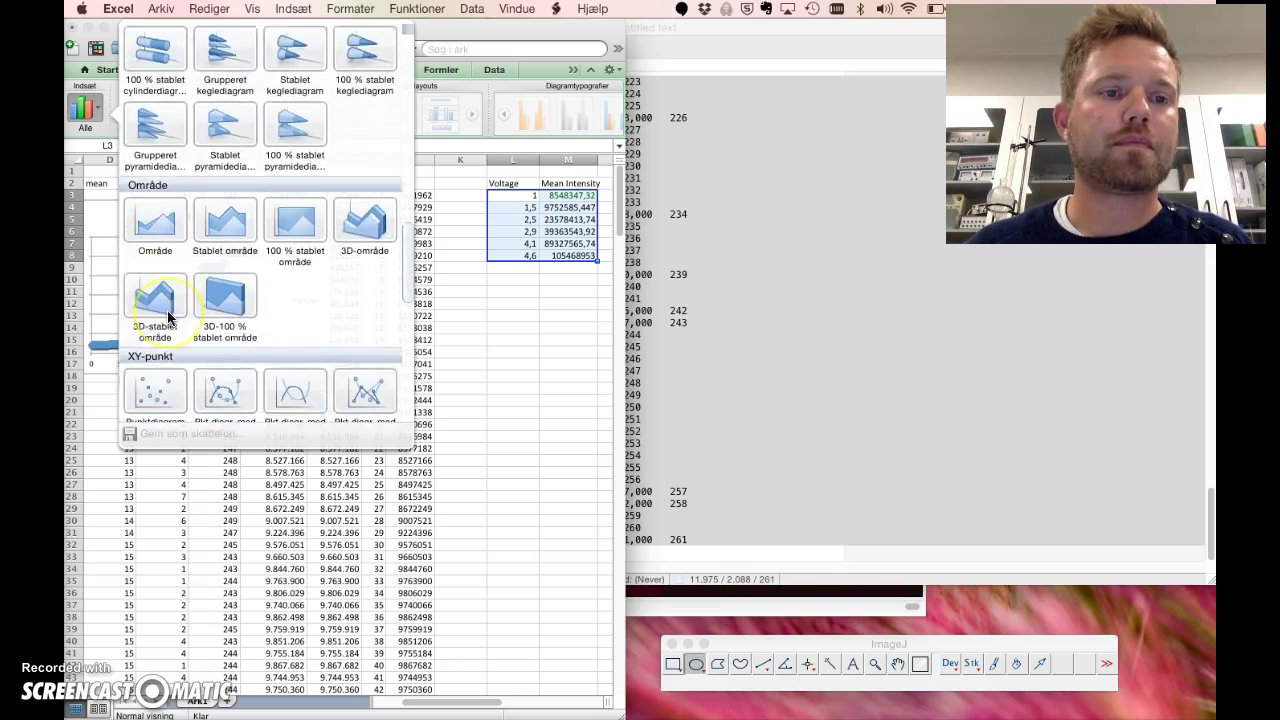
left_click(161, 335)
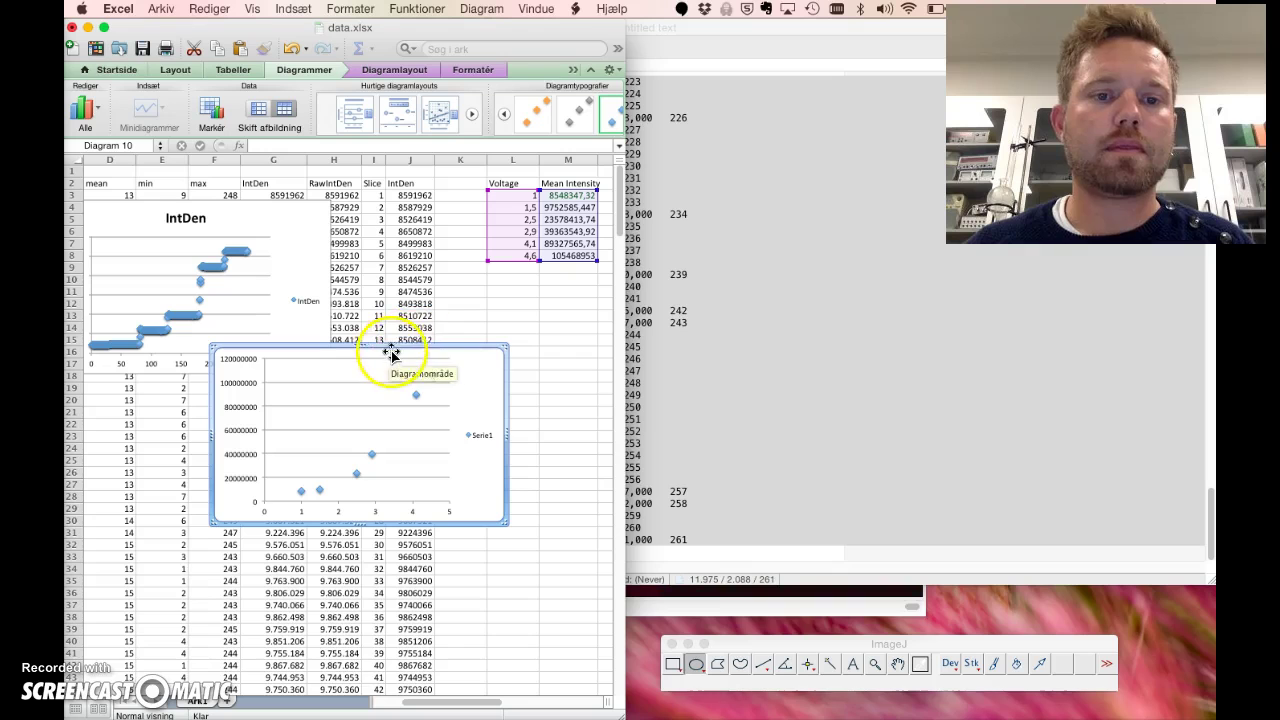
left_click_drag(430, 350, 460, 389)
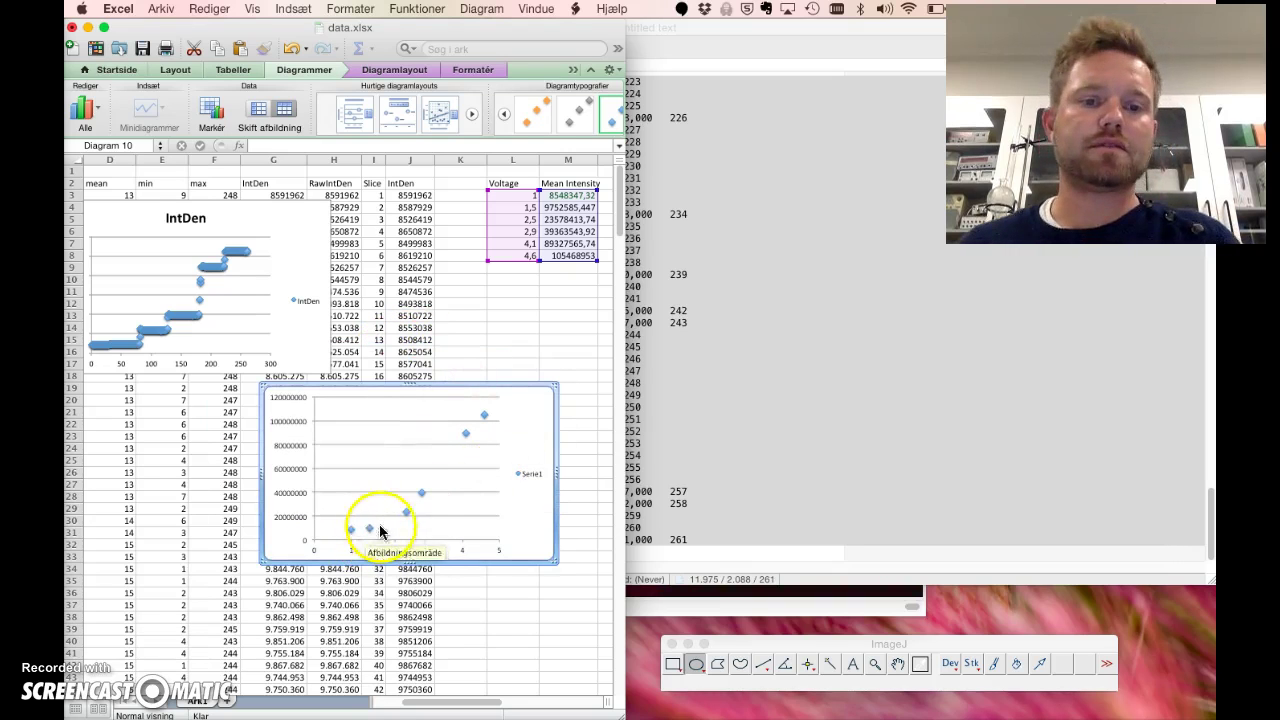
Inspect the lower-voltage data points in the new scatter chart, and switch to the Untitled.rtf notes in TextEdit
mouse_move(367, 530)
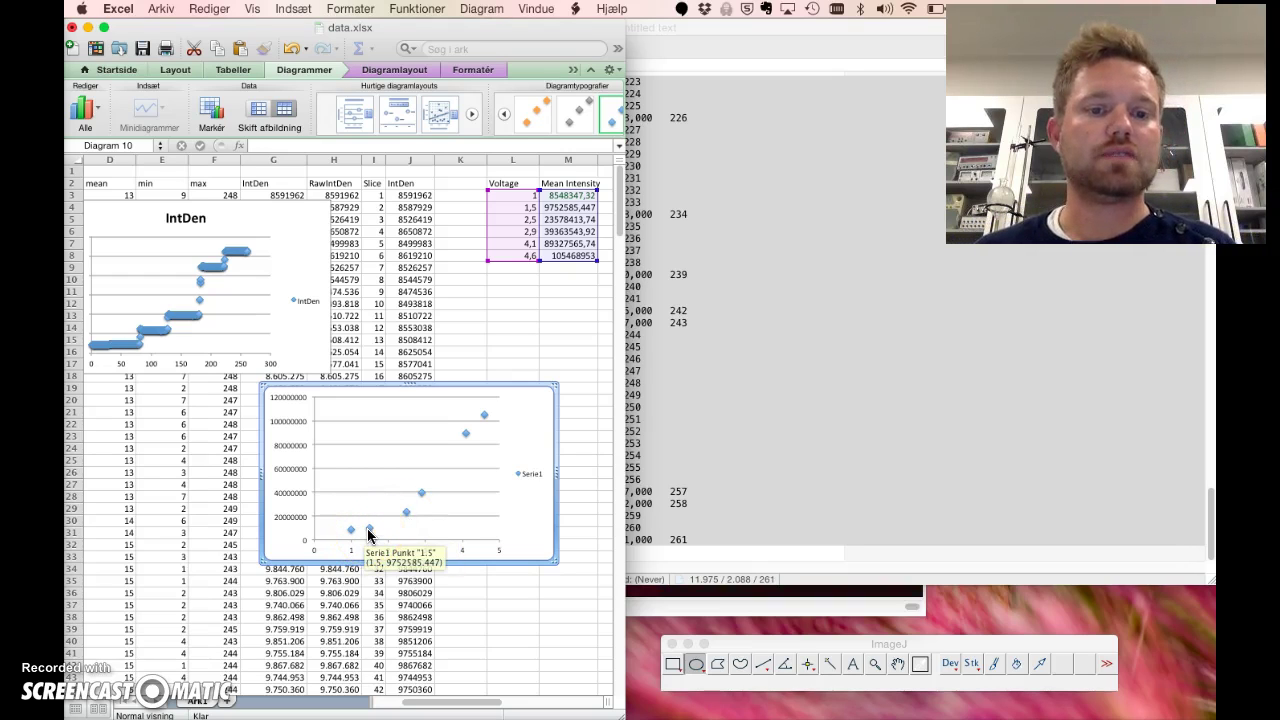
left_click(406, 514)
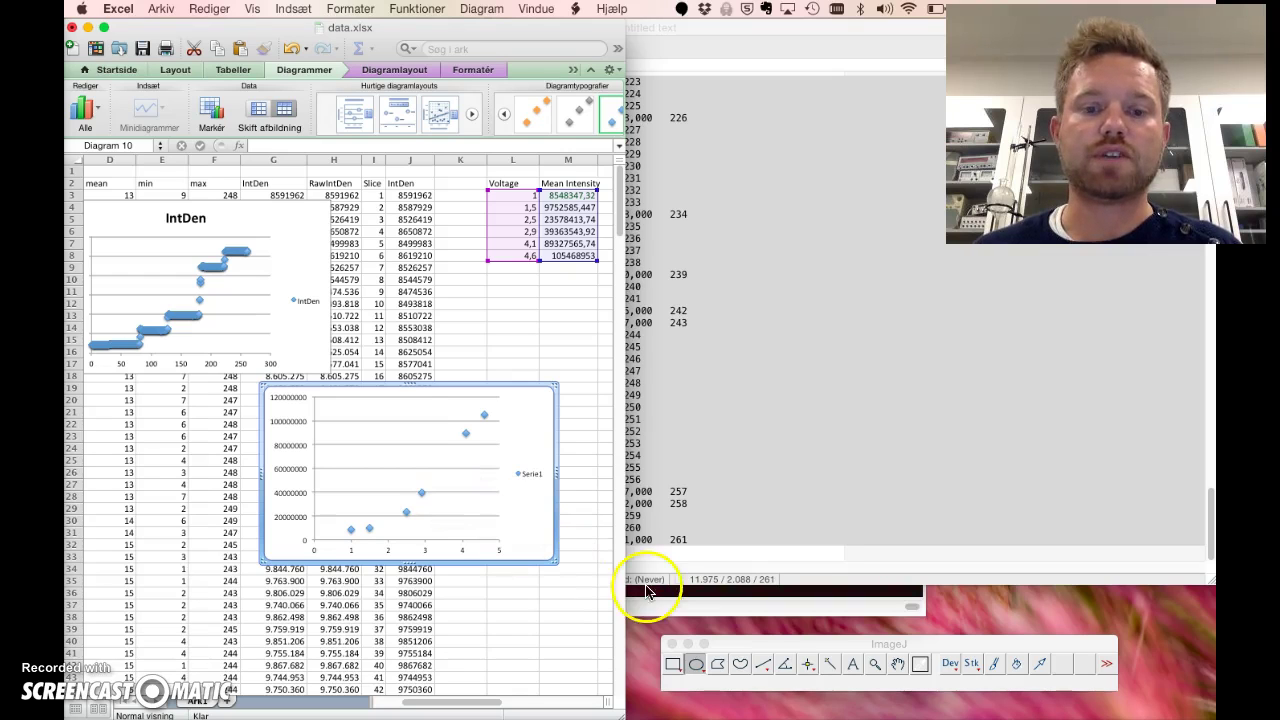
mouse_move(68, 466)
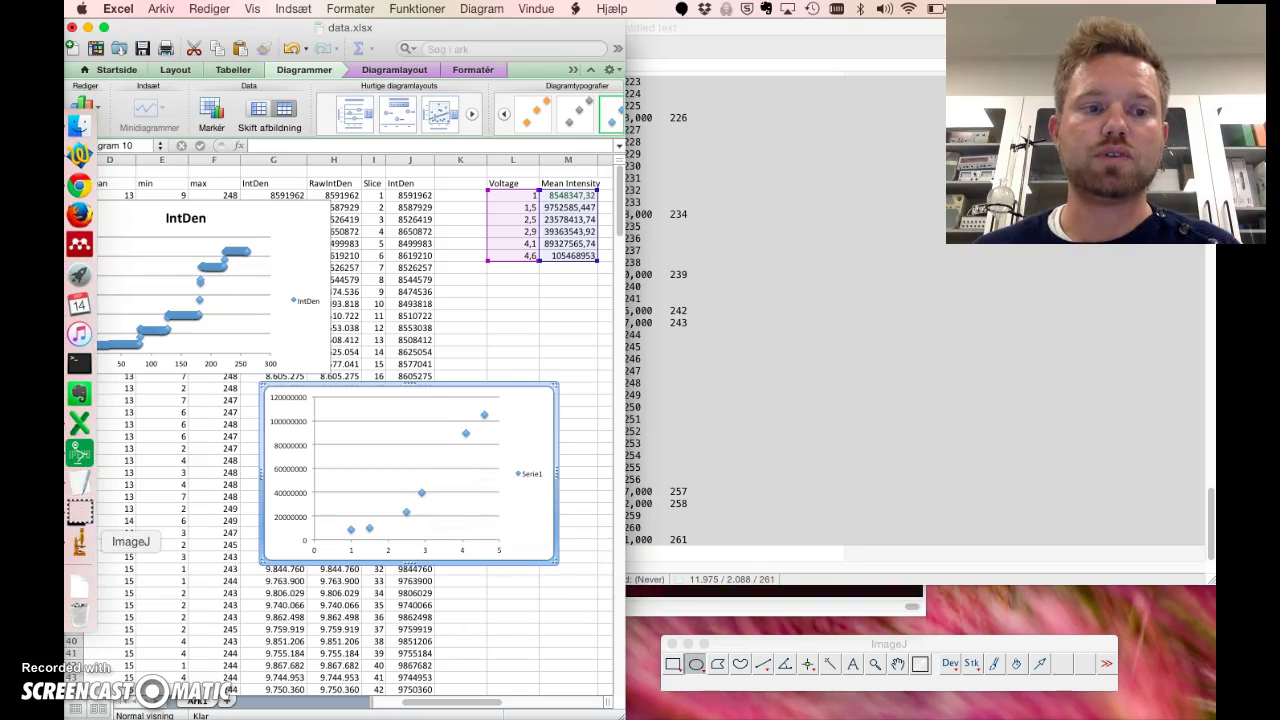
left_click(77, 486)
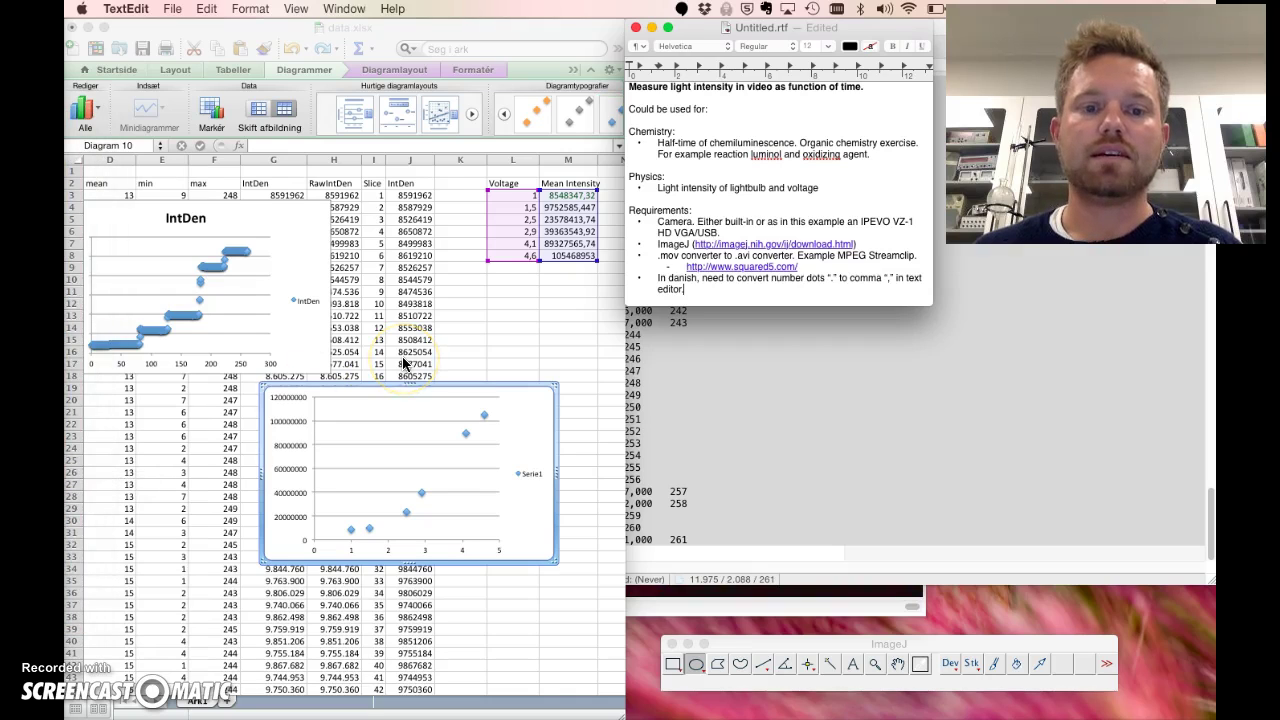